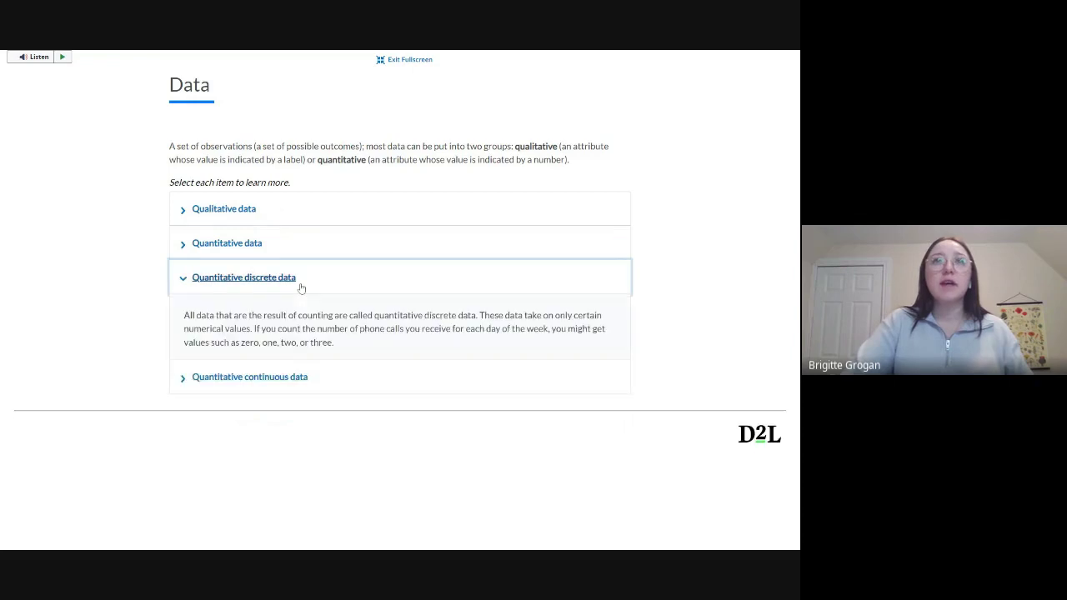
# Step: Look through the quantitative data items of the Data accordion example and leave its full-screen view
pyautogui.click(306, 287)
pyautogui.click(327, 319)
pyautogui.click(325, 317)
pyautogui.click(399, 60)
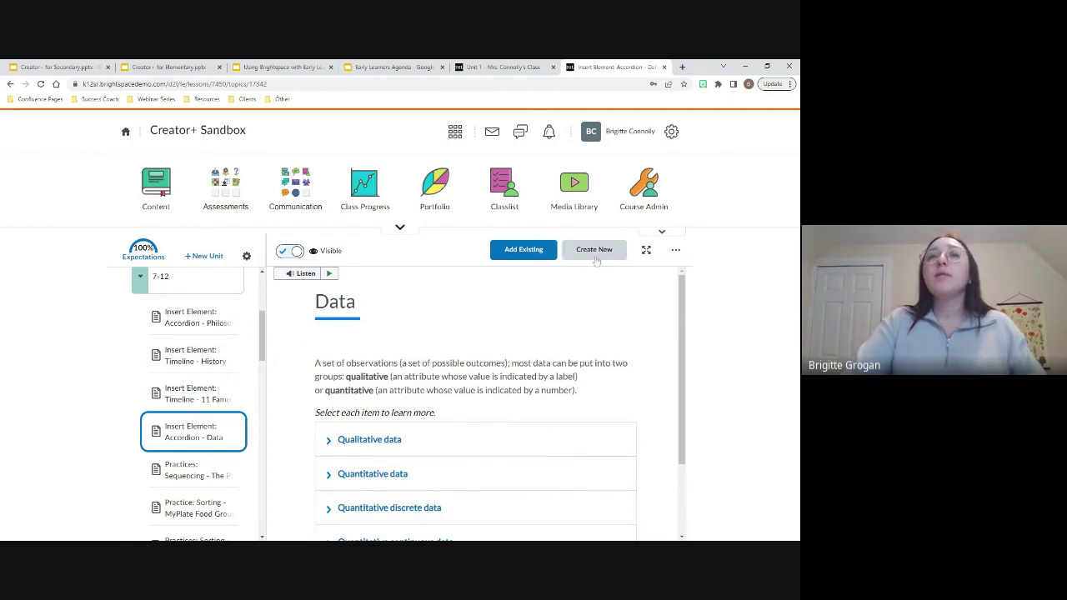
# Step: Switch to the class course, create an HTML document named "Elements" in the Creator+ unit, and check its availability date options
pyautogui.click(483, 66)
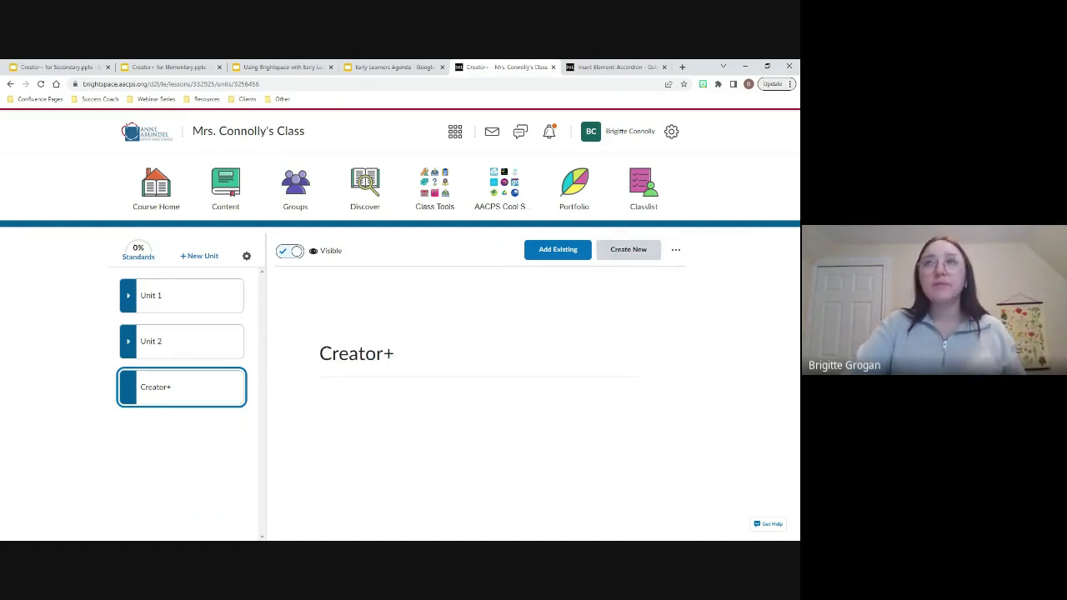
pyautogui.click(622, 252)
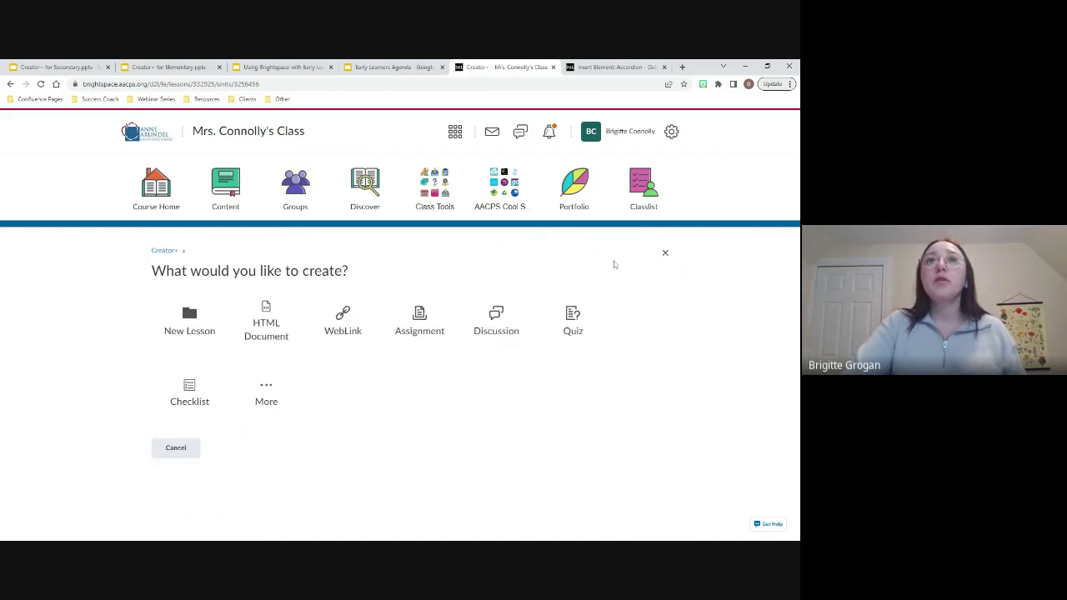
pyautogui.click(297, 329)
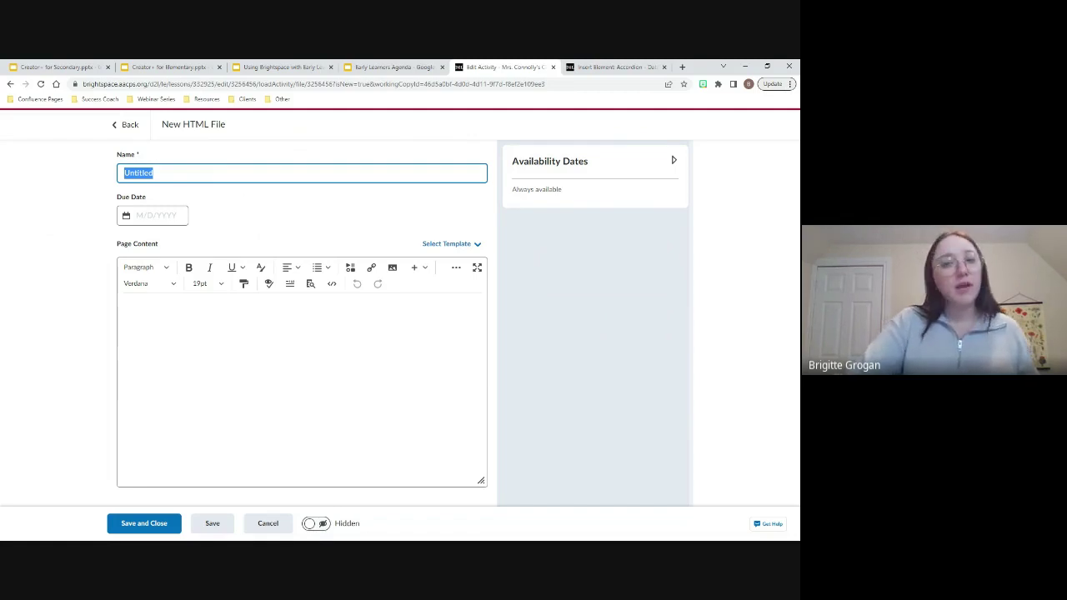
pyautogui.write('Elements')
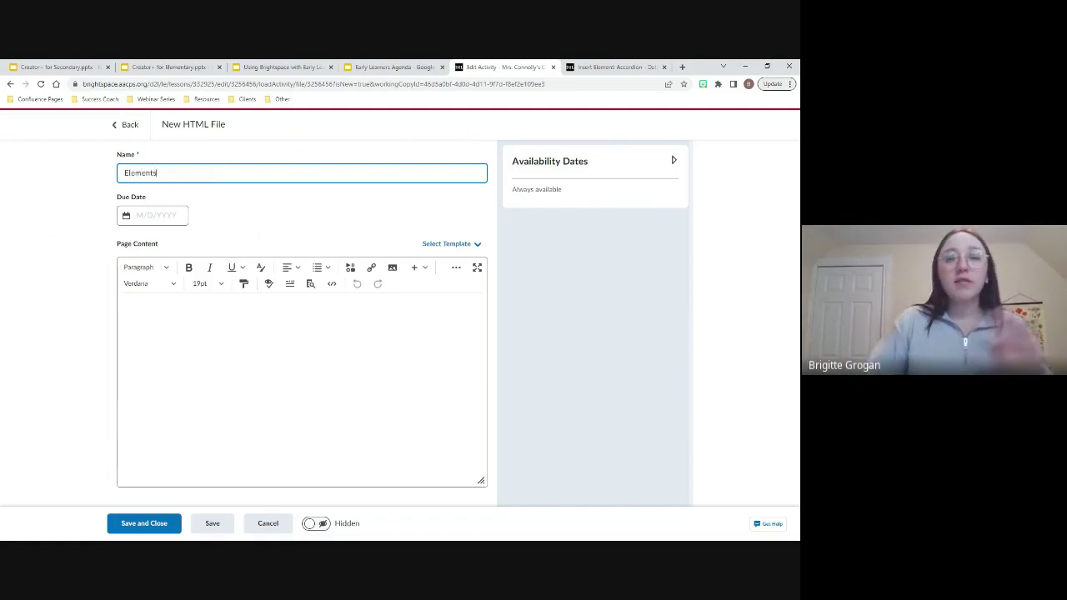
pyautogui.click(305, 348)
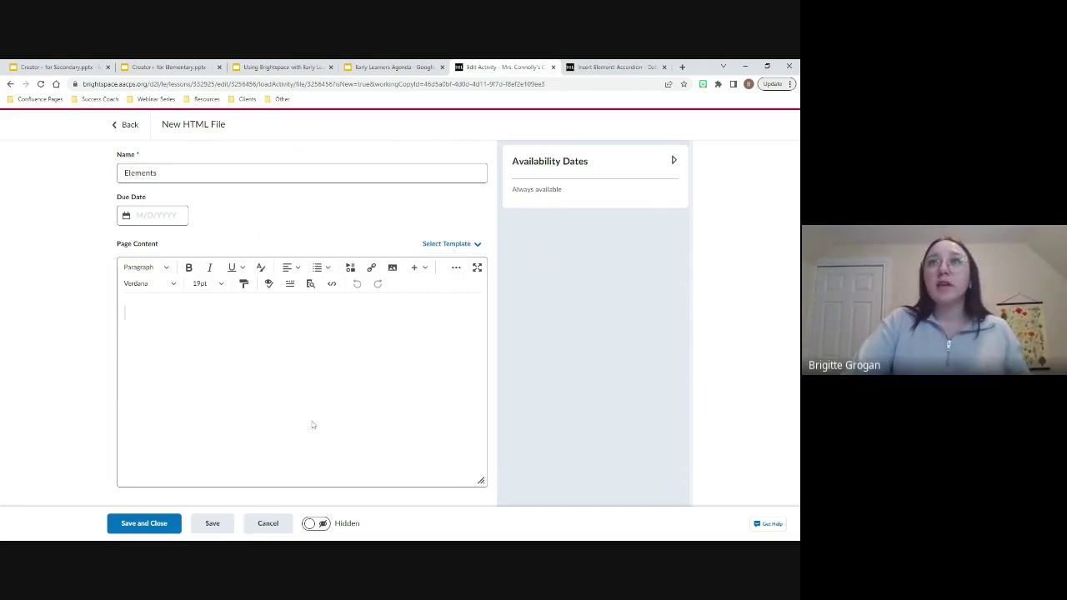
pyautogui.click(579, 177)
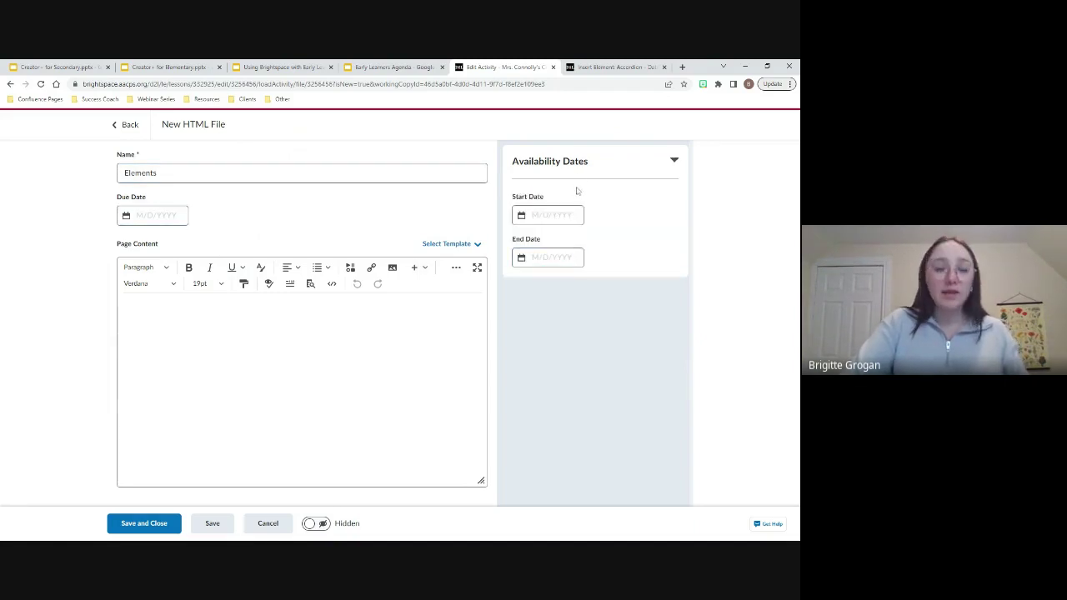
pyautogui.click(599, 167)
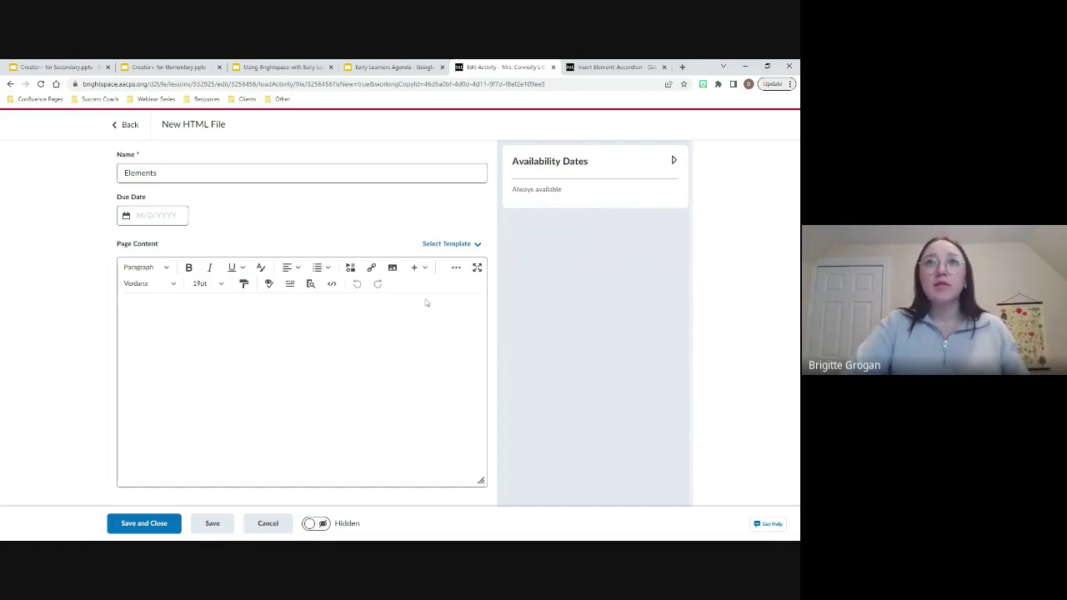
# Step: Expand the page content editor to full screen and start inserting a Flip Cards element
pyautogui.click(477, 268)
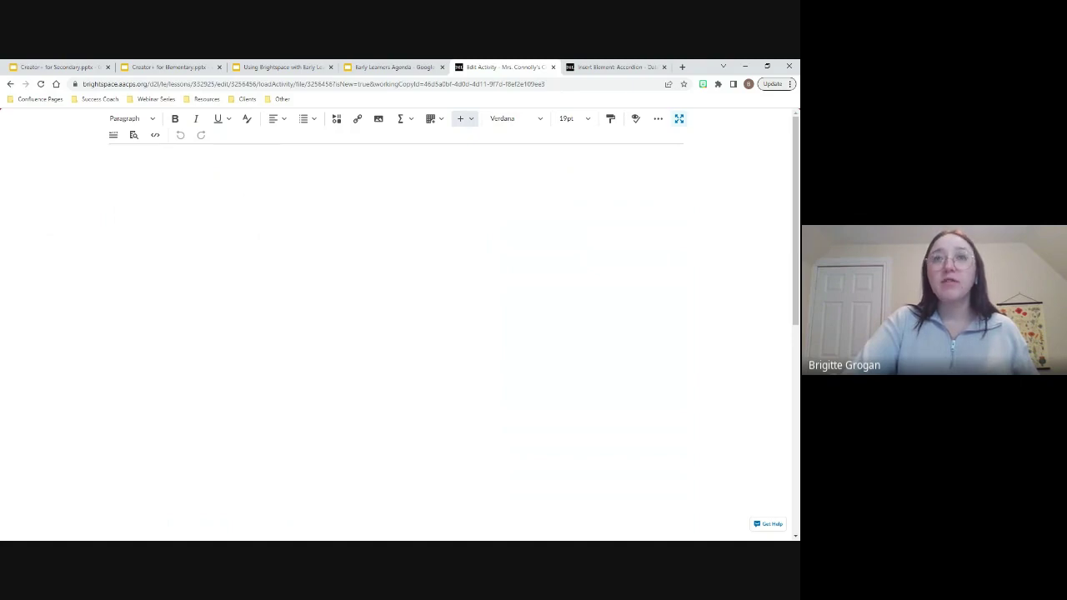
pyautogui.click(468, 121)
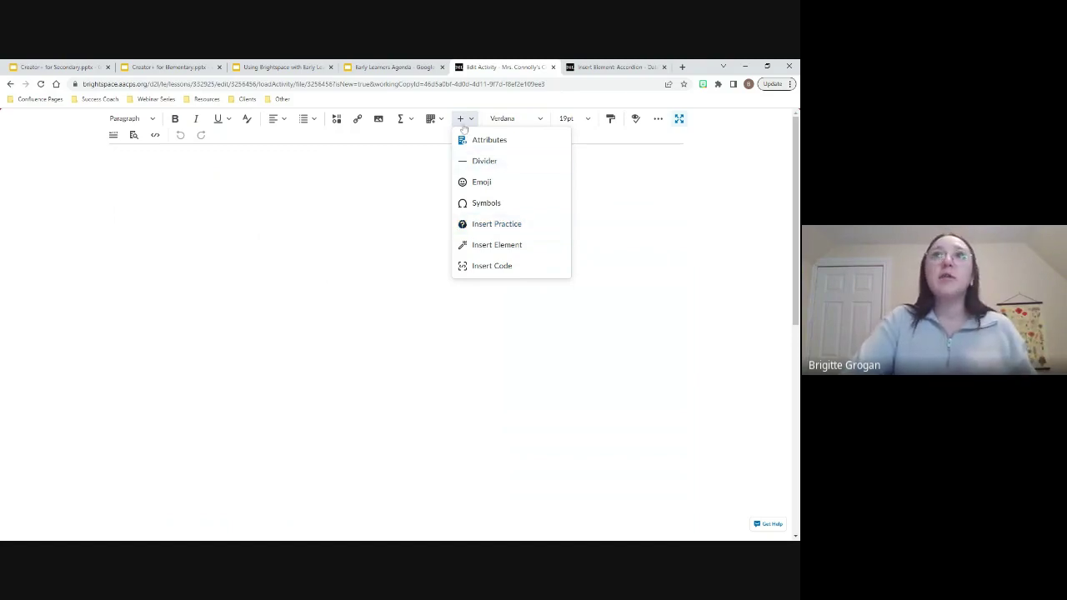
pyautogui.click(504, 247)
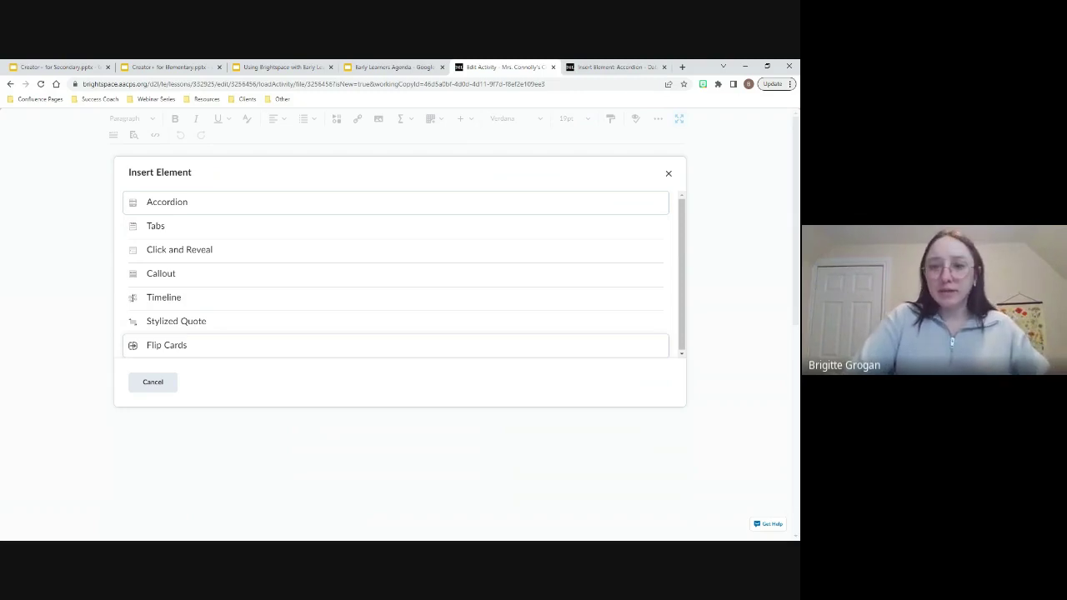
pyautogui.click(205, 356)
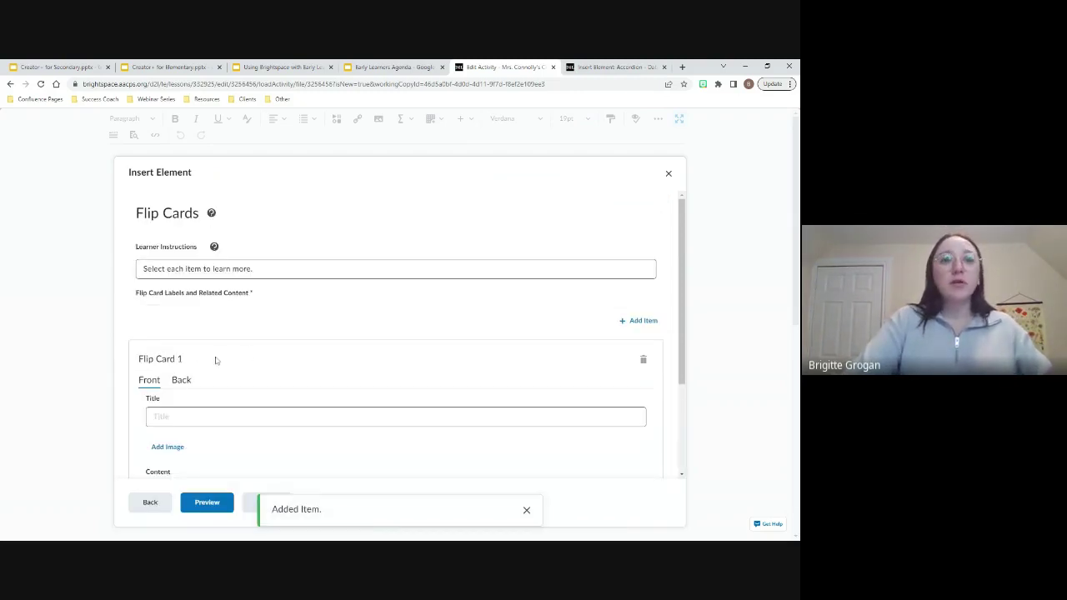
pyautogui.scroll(-1, 431, 320)
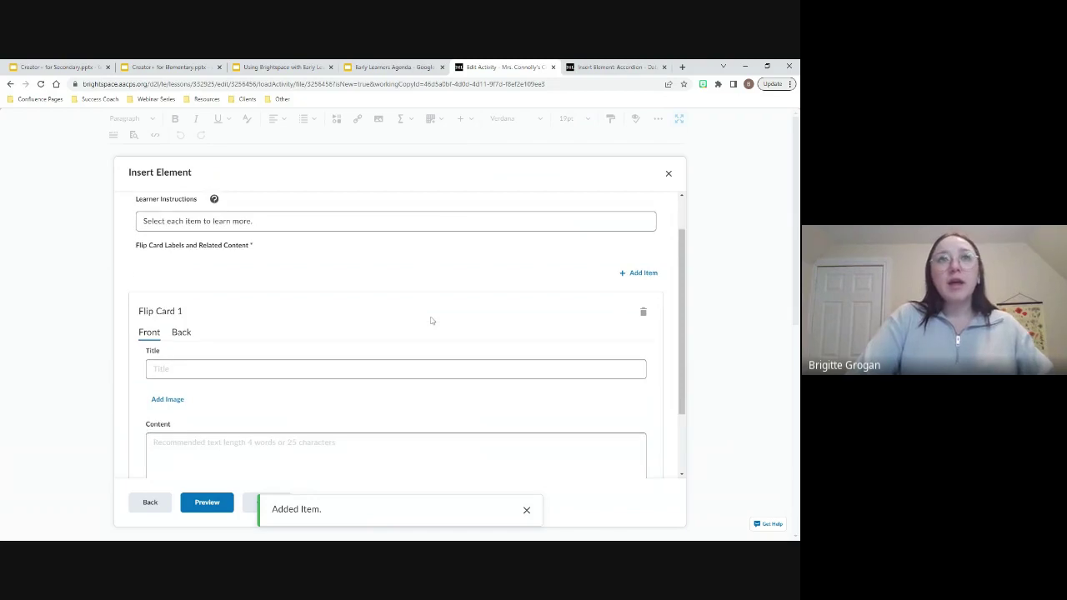
pyautogui.scroll(1, 431, 321)
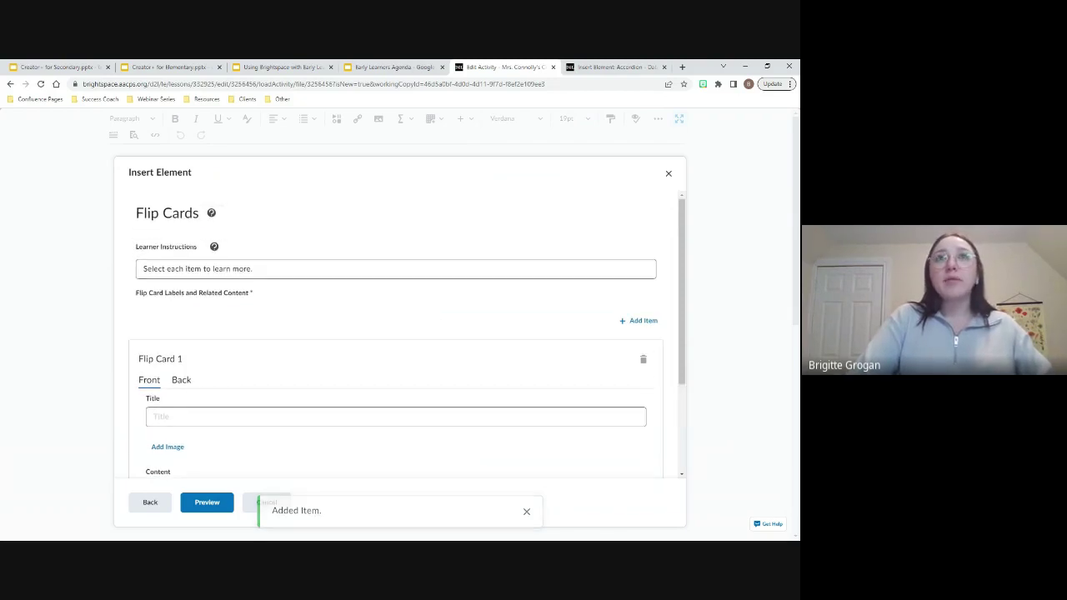
# Step: Set the learner instructions to "Select each item to learn more about frogs." and read the help on learner instructions
pyautogui.click(212, 266)
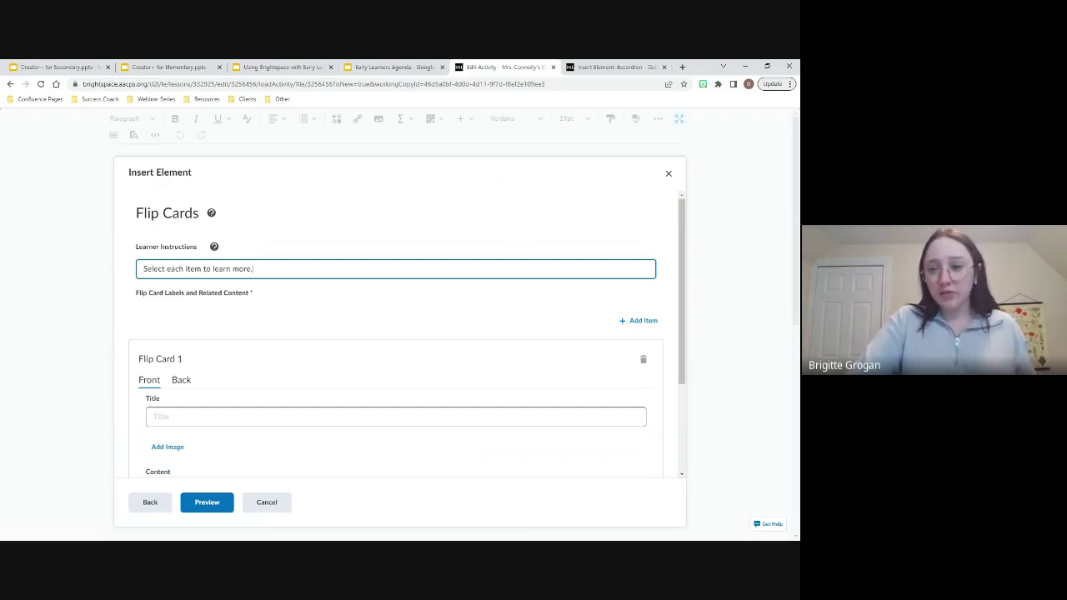
pyautogui.write('about frogs')
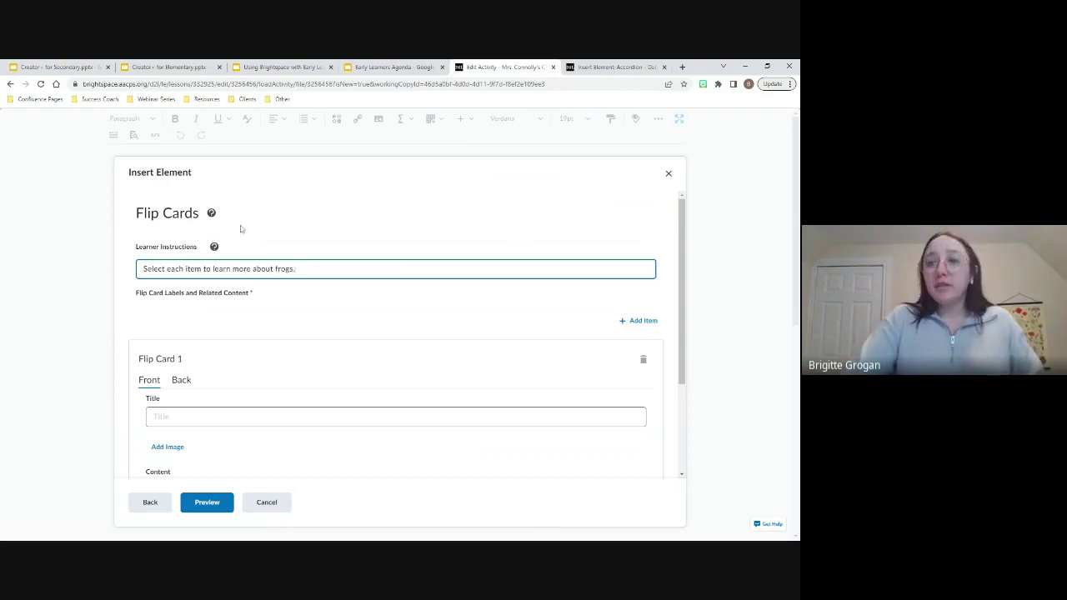
pyautogui.click(215, 247)
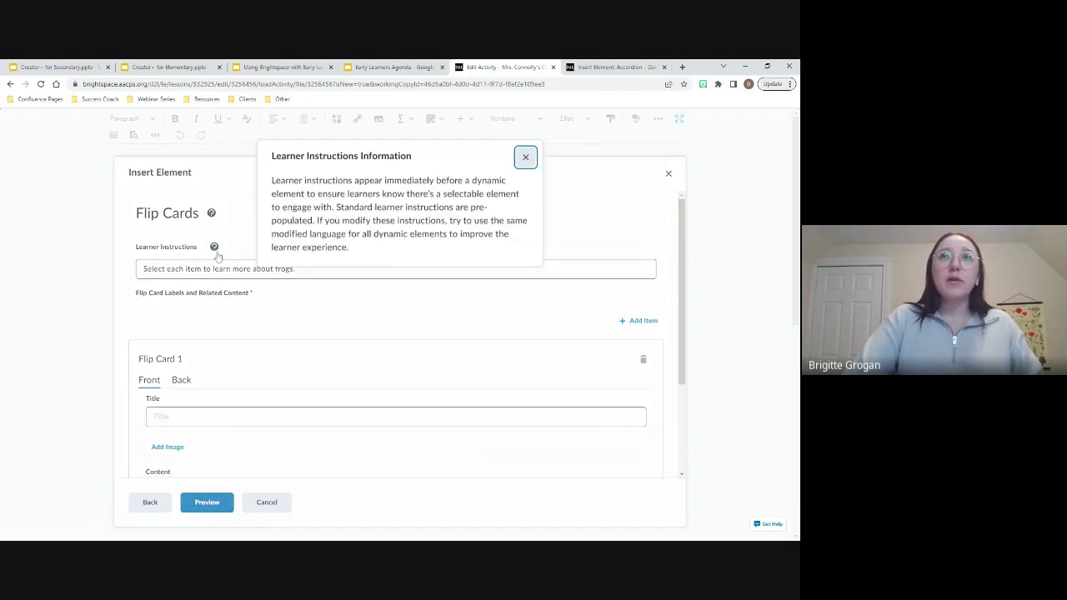
pyautogui.click(526, 174)
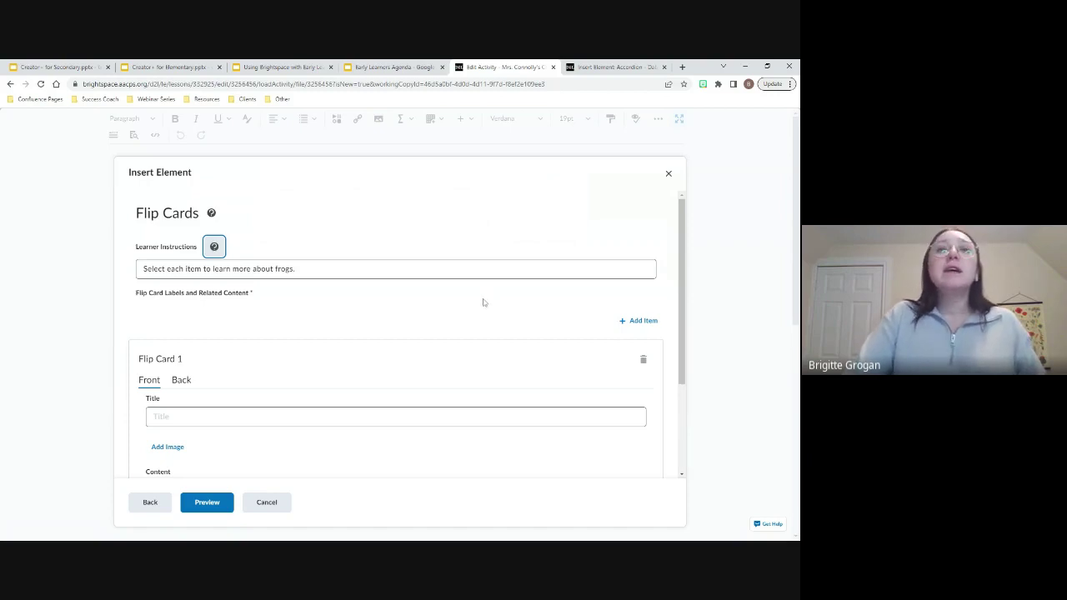
# Step: Add three more flip cards to the first row so that it holds four
pyautogui.scroll(-2, 482, 303)
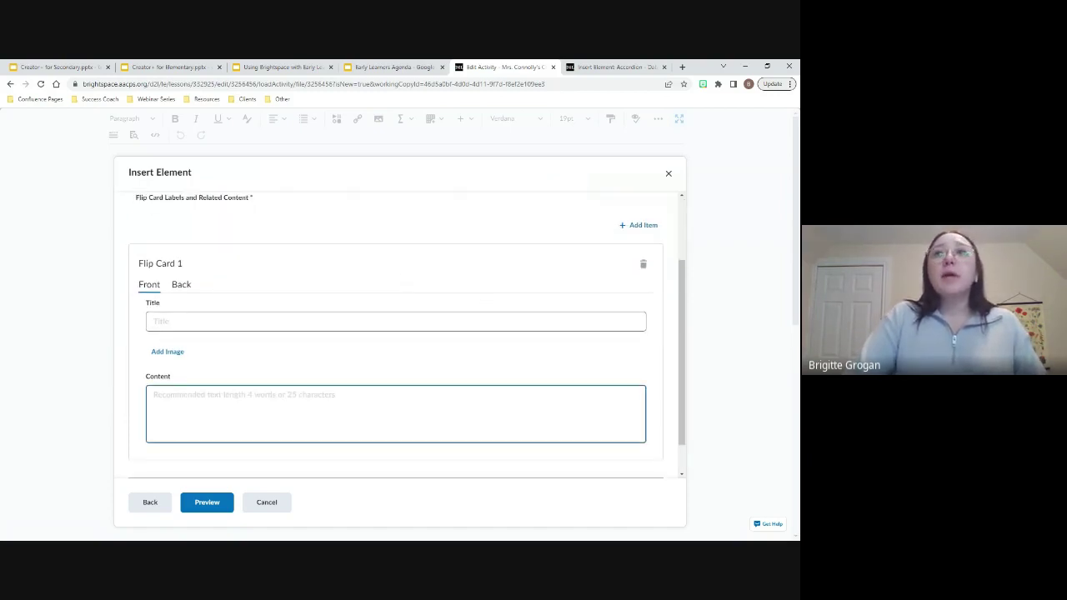
pyautogui.scroll(-1, 578, 373)
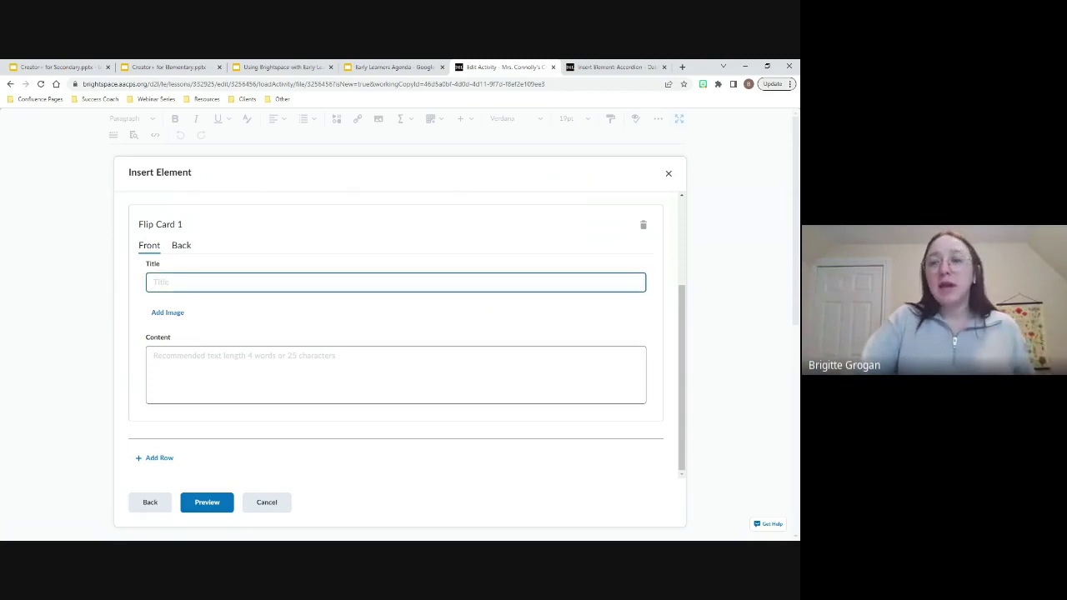
pyautogui.scroll(1, 529, 285)
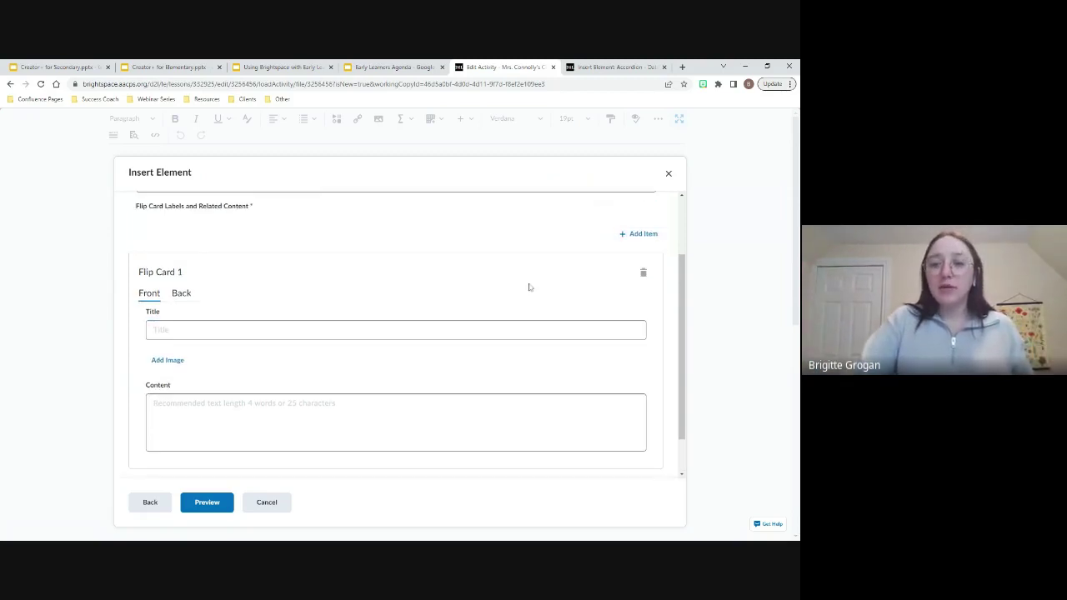
pyautogui.click(640, 236)
pyautogui.click(647, 237)
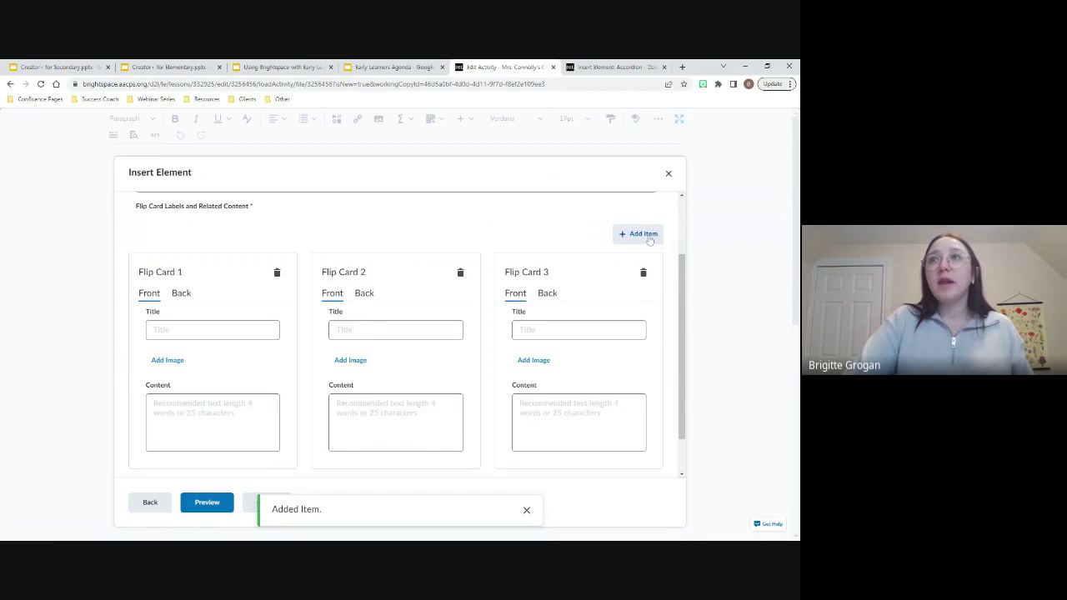
pyautogui.click(649, 239)
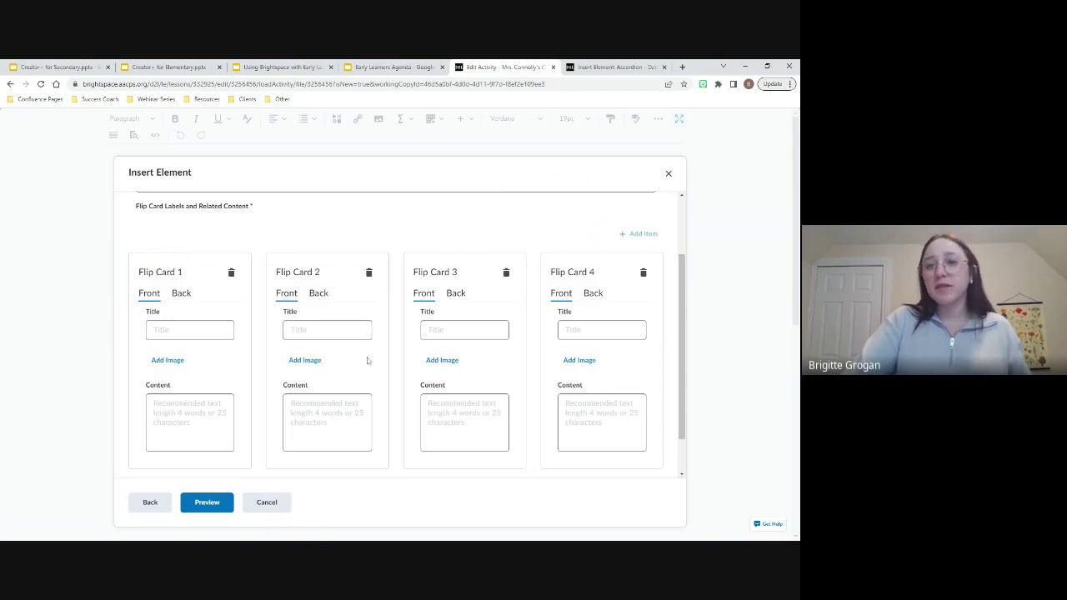
# Step: Add a second row to the element and fill it with four flip cards
pyautogui.scroll(-1, 366, 361)
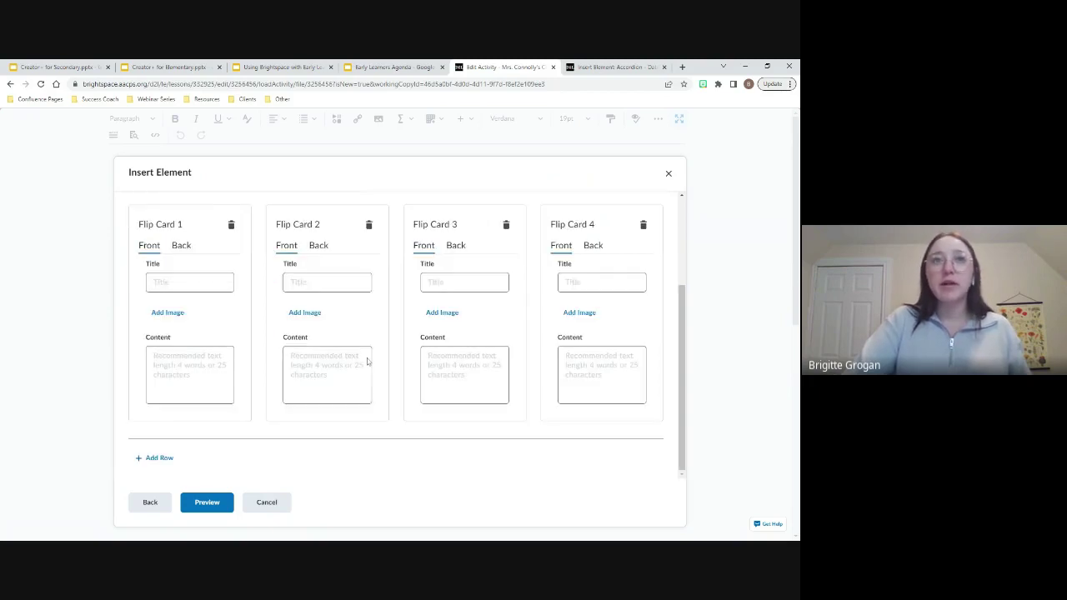
pyautogui.click(154, 458)
pyautogui.scroll(-1, 292, 425)
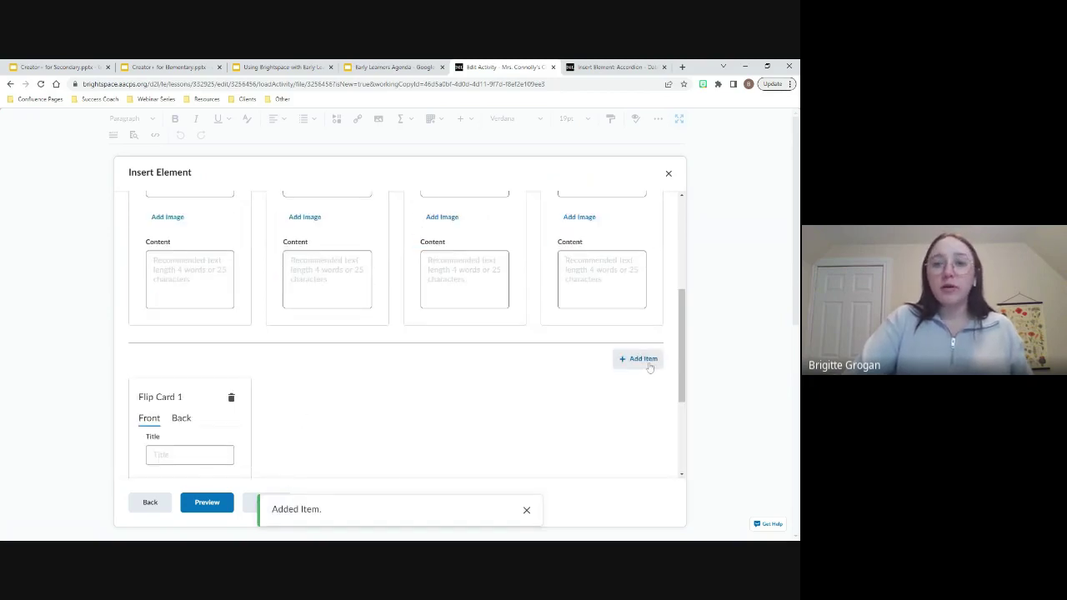
pyautogui.click(649, 365)
pyautogui.click(648, 364)
pyautogui.click(649, 365)
pyautogui.scroll(-2, 275, 457)
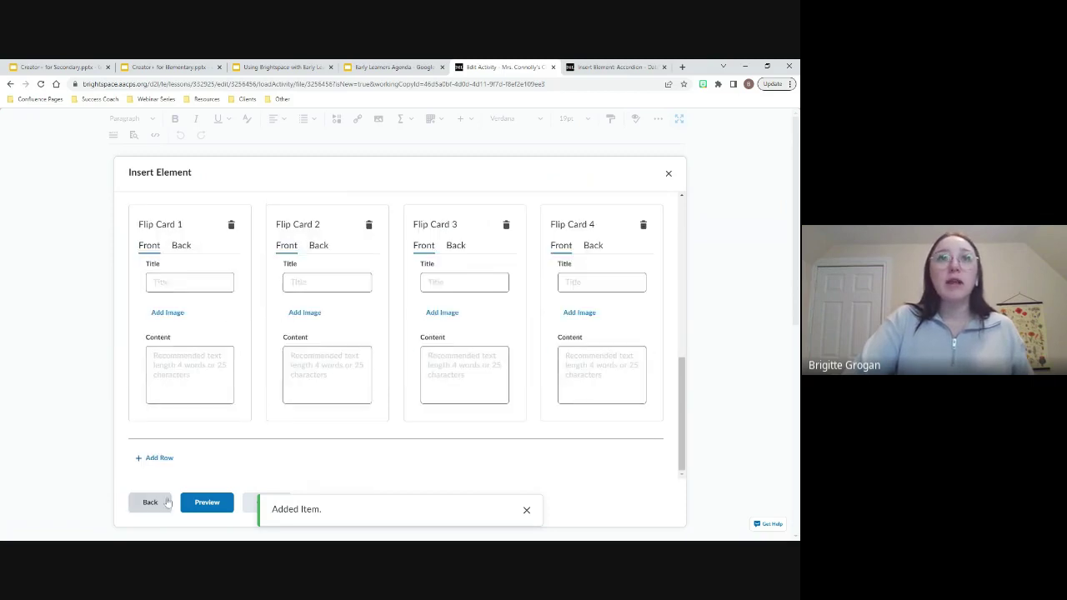
# Step: Add a third row of flip cards and fill it with four cards
pyautogui.scroll(-3, 361, 452)
pyautogui.click(639, 319)
pyautogui.click(639, 319)
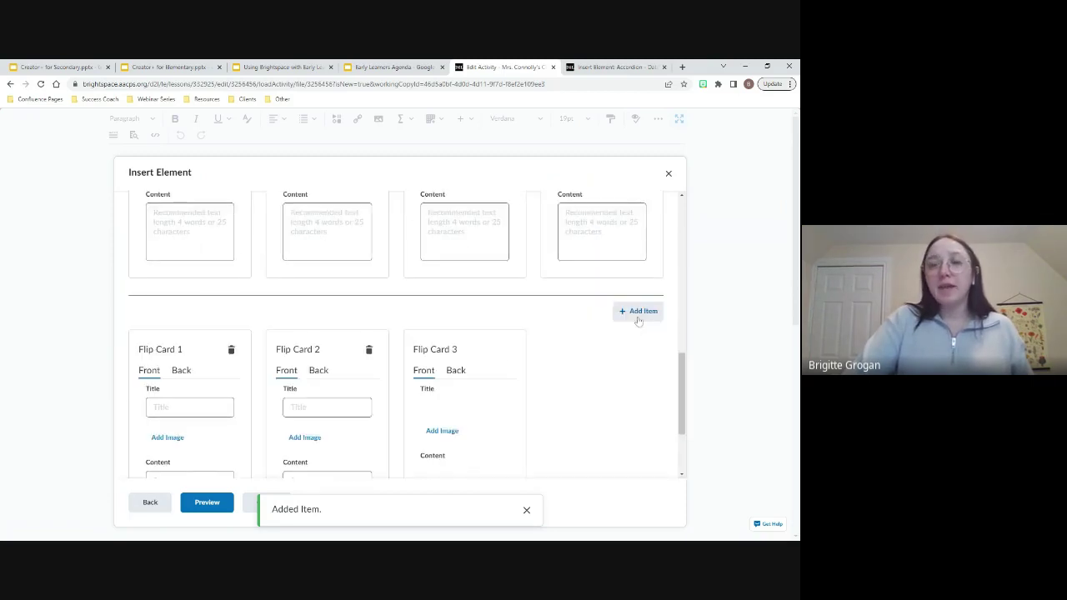
pyautogui.click(639, 320)
pyautogui.scroll(-2, 533, 384)
# Step: Delete two flip cards from the first row so that it holds two
pyautogui.click(488, 383)
pyautogui.scroll(2, 488, 405)
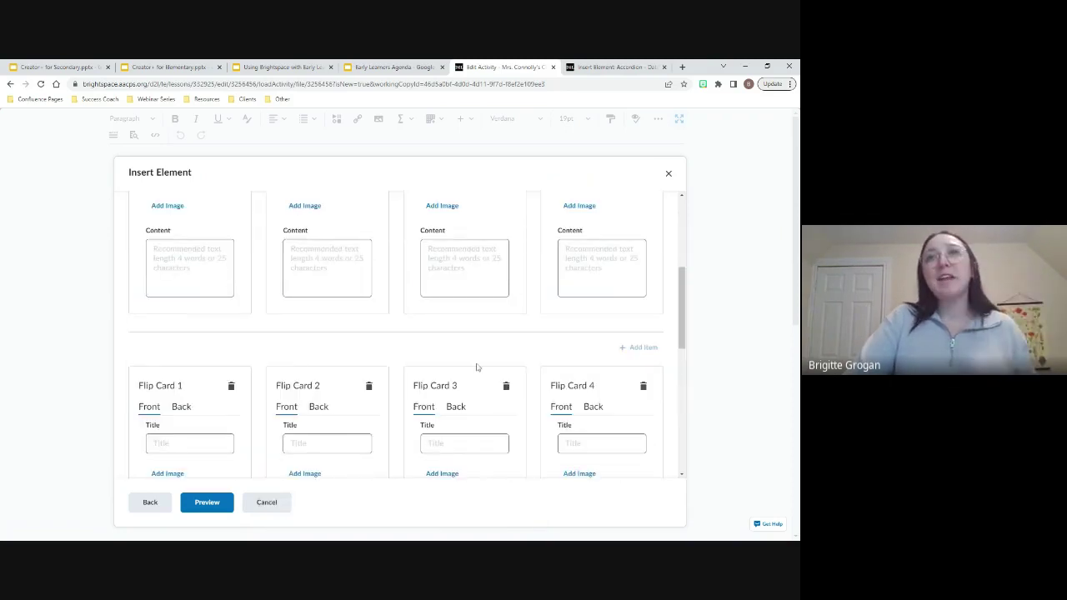
pyautogui.scroll(-2, 562, 333)
pyautogui.click(567, 321)
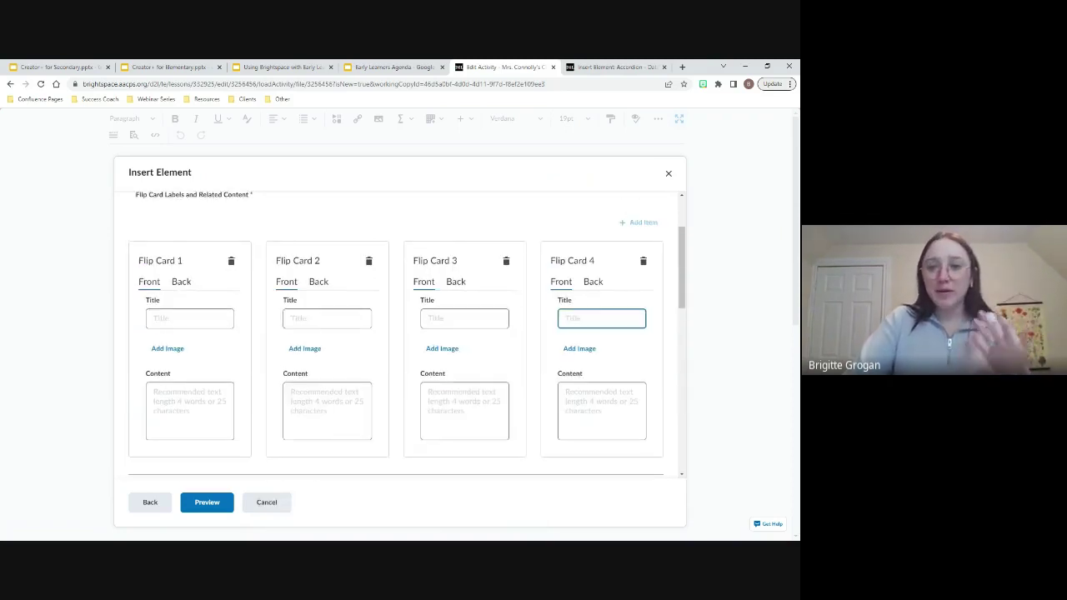
pyautogui.click(442, 300)
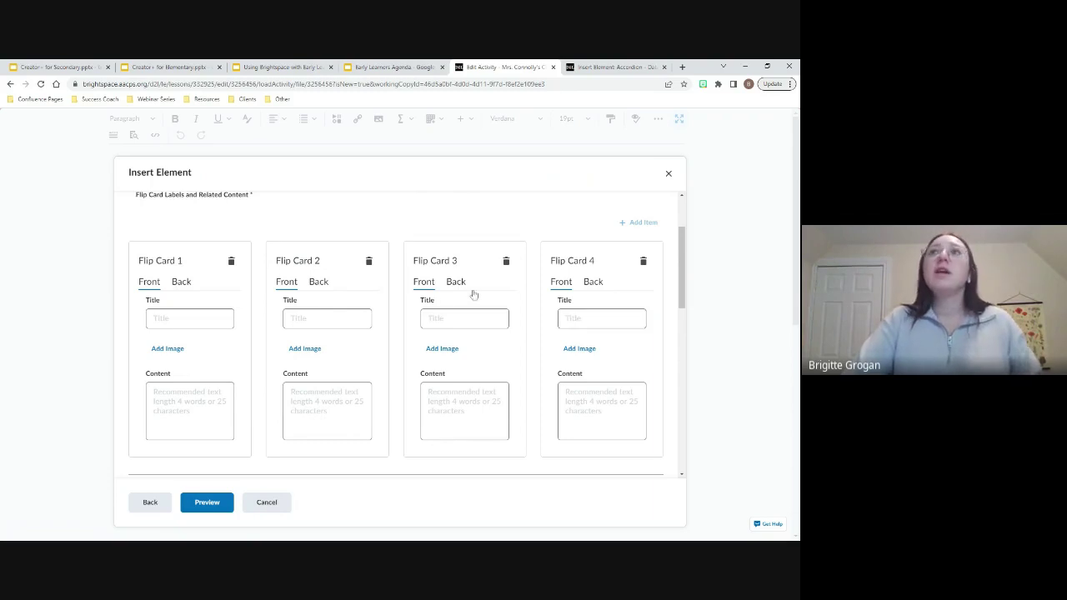
pyautogui.click(370, 262)
pyautogui.click(370, 261)
# Step: Remove the second and third rows by deleting all of their flip cards, keeping only the first row
pyautogui.scroll(-2, 439, 350)
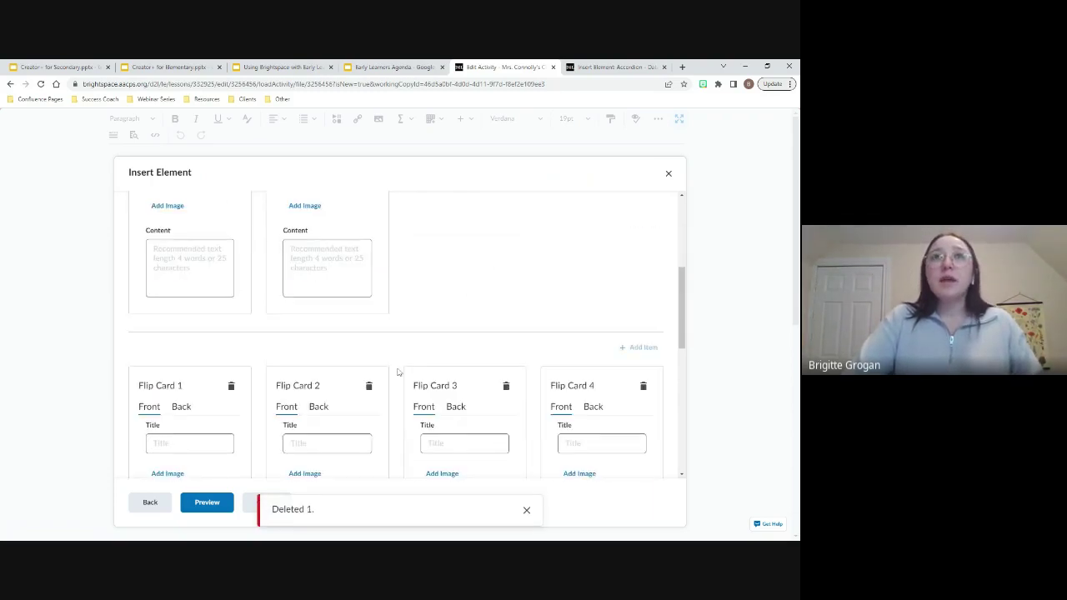
pyautogui.click(369, 384)
pyautogui.click(496, 386)
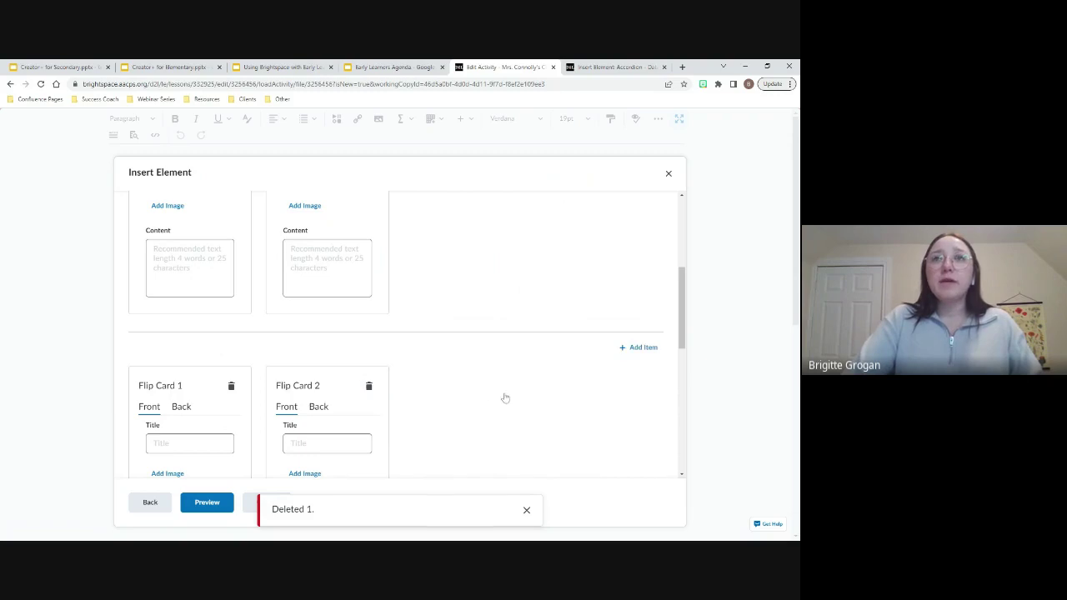
pyautogui.click(369, 385)
pyautogui.scroll(-2, 333, 359)
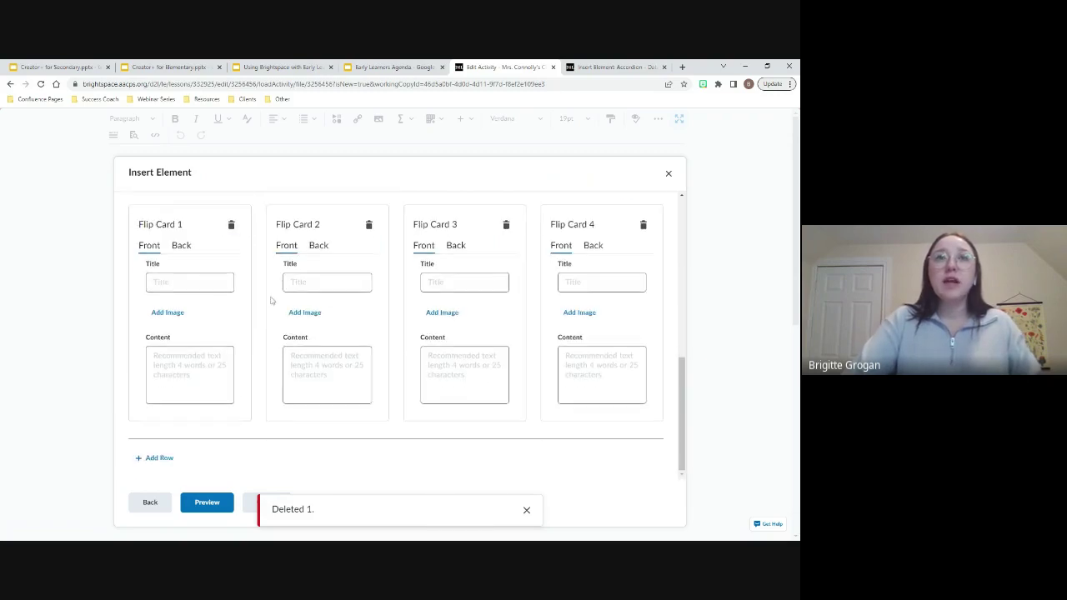
pyautogui.scroll(2, 269, 303)
pyautogui.click(231, 365)
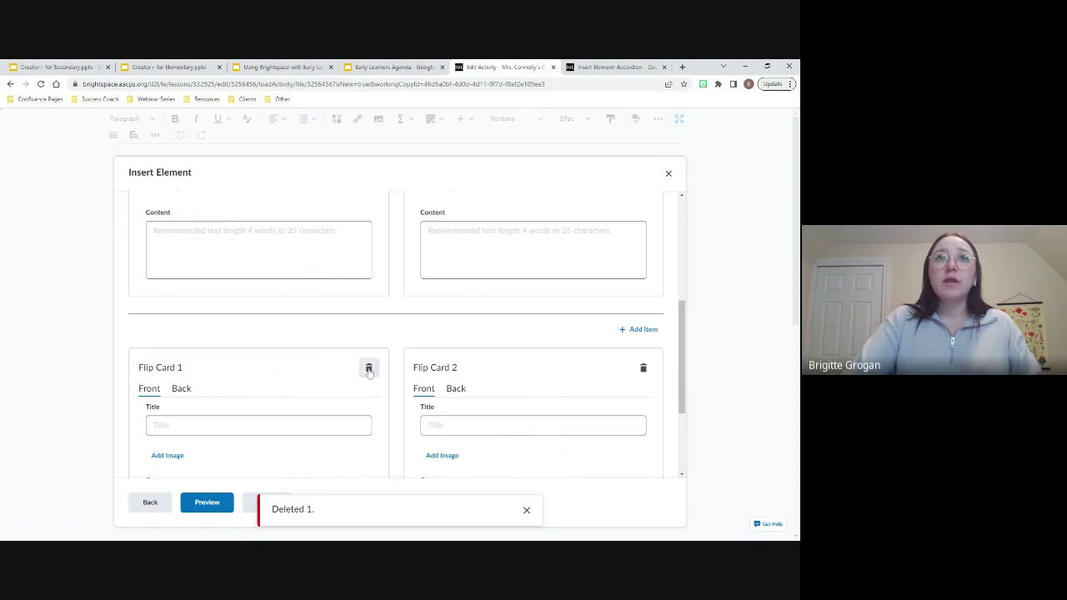
pyautogui.click(369, 368)
pyautogui.scroll(5, 401, 378)
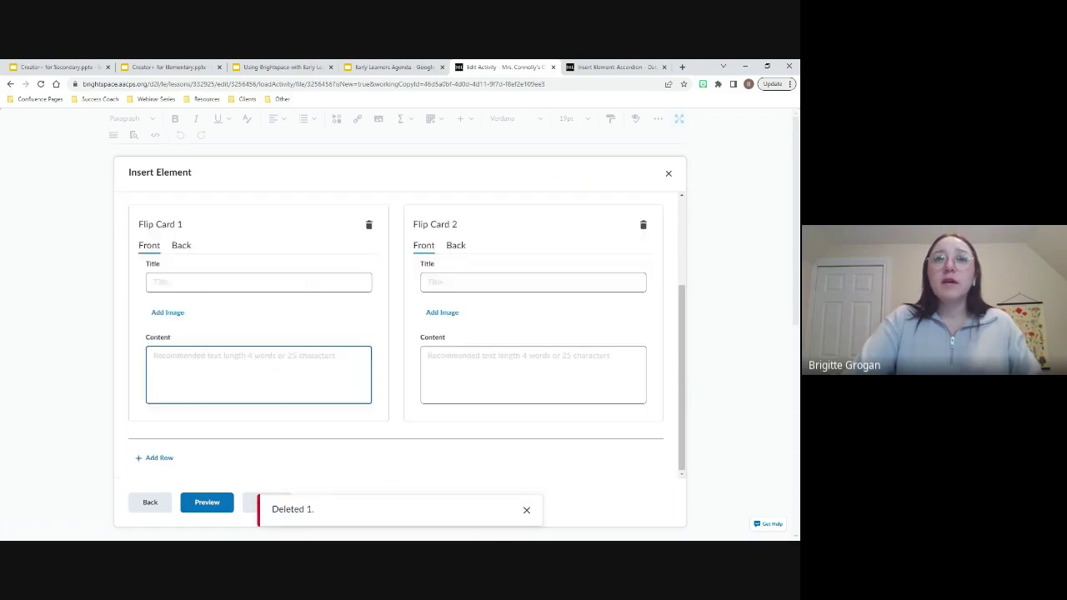
# Step: Title the front of Flip Card 1 "Tadpole"
pyautogui.scroll(-1, 484, 372)
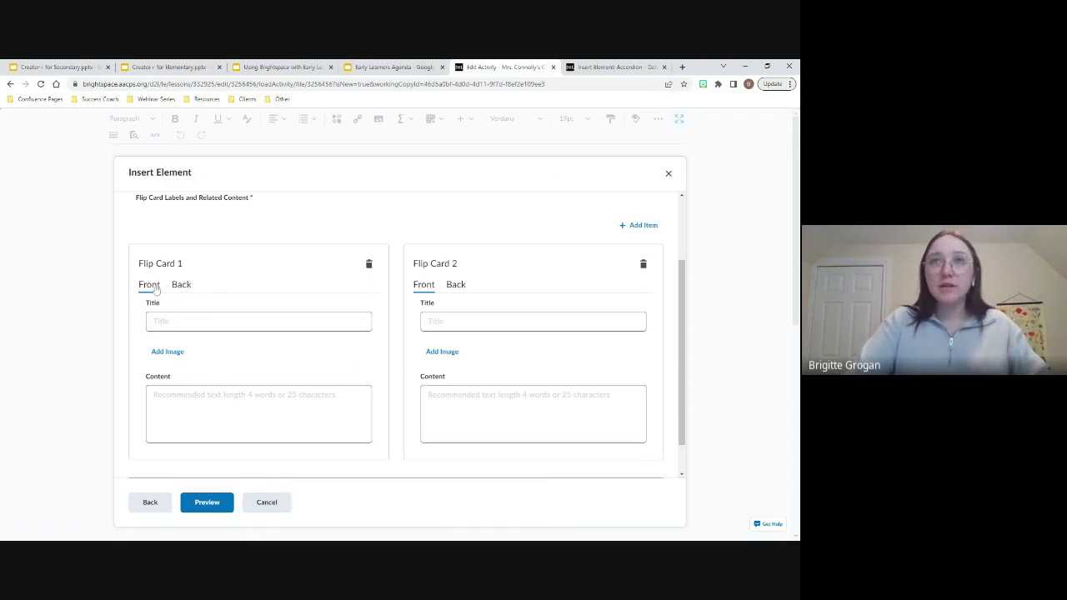
pyautogui.click(171, 320)
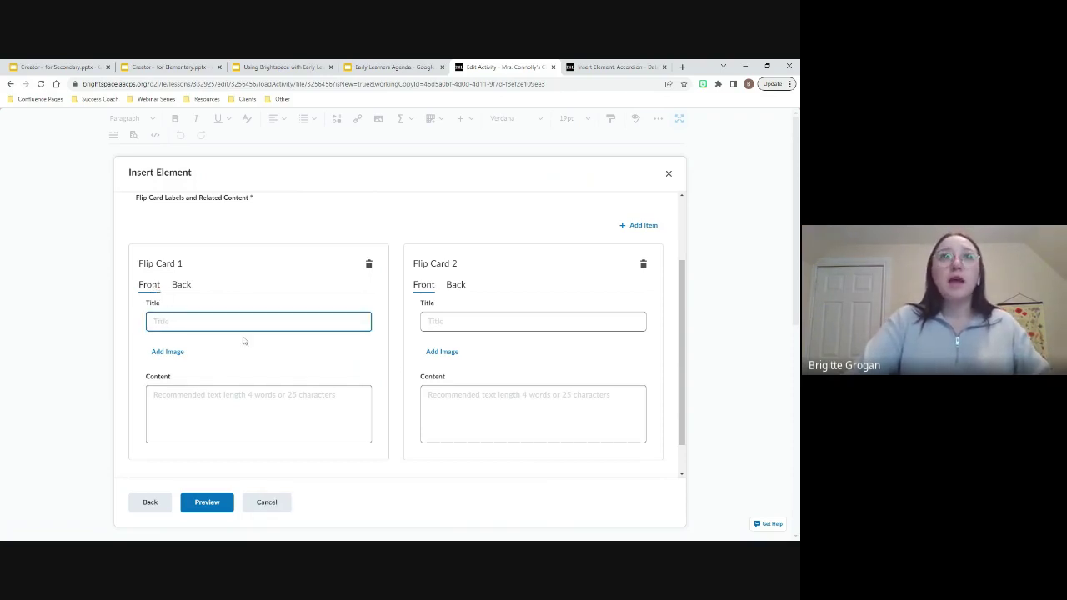
pyautogui.click(183, 289)
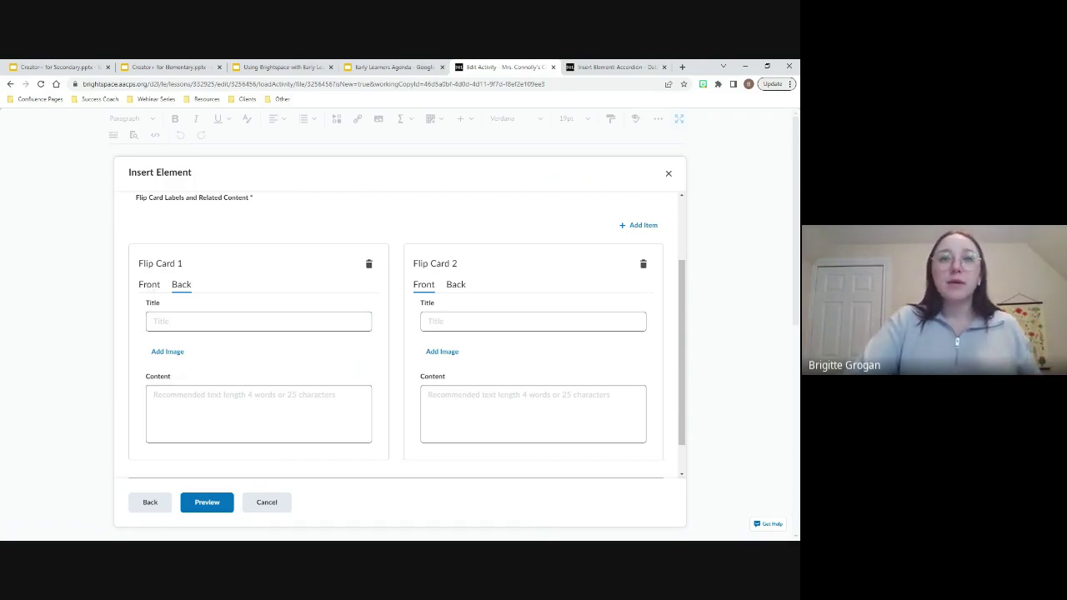
pyautogui.click(150, 287)
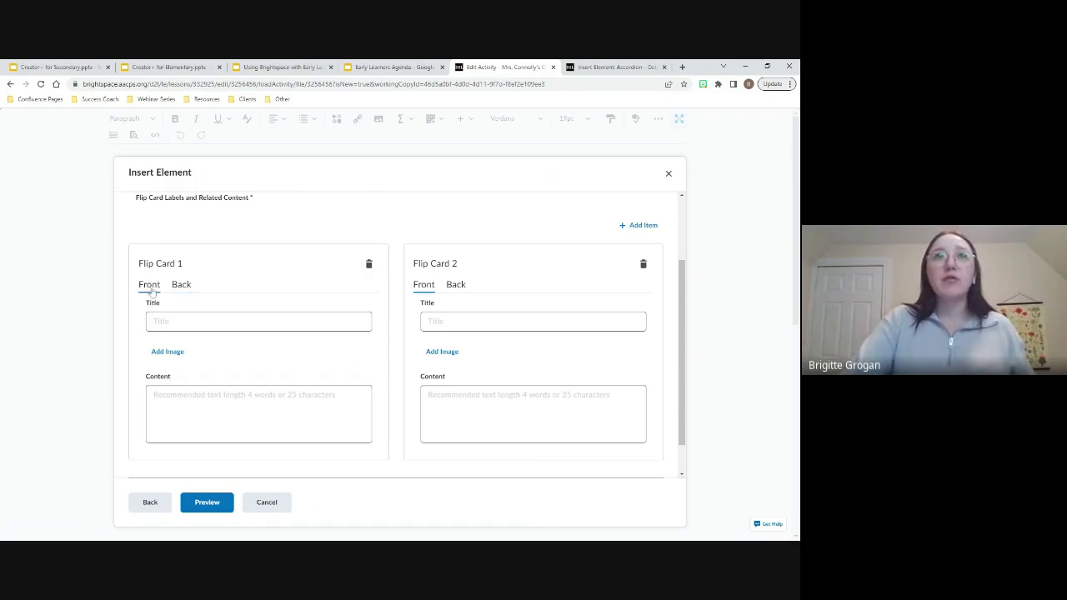
pyautogui.click(187, 318)
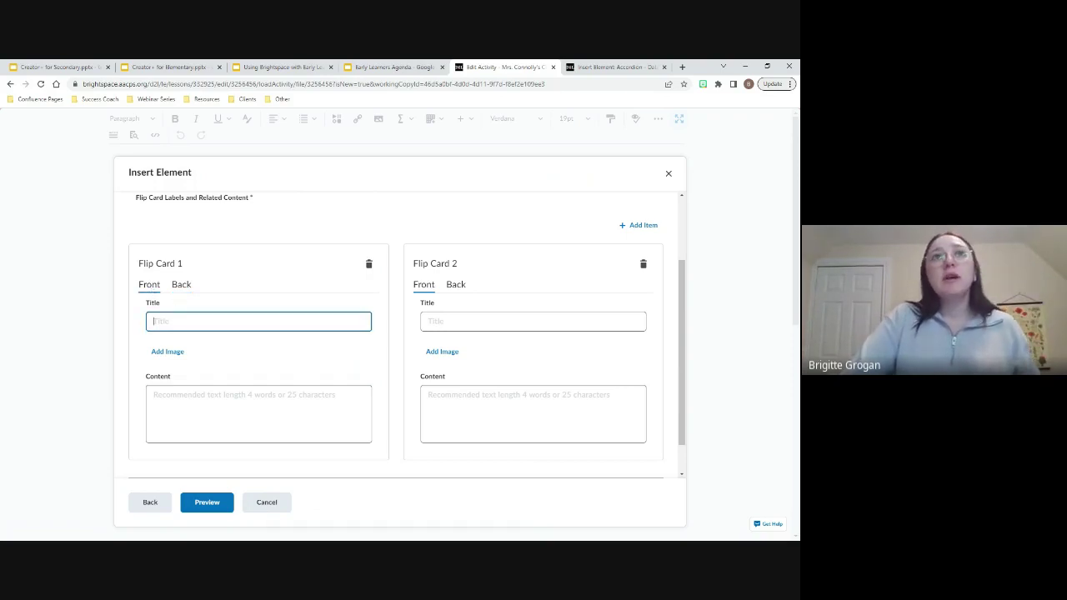
pyautogui.write('Tadpo')
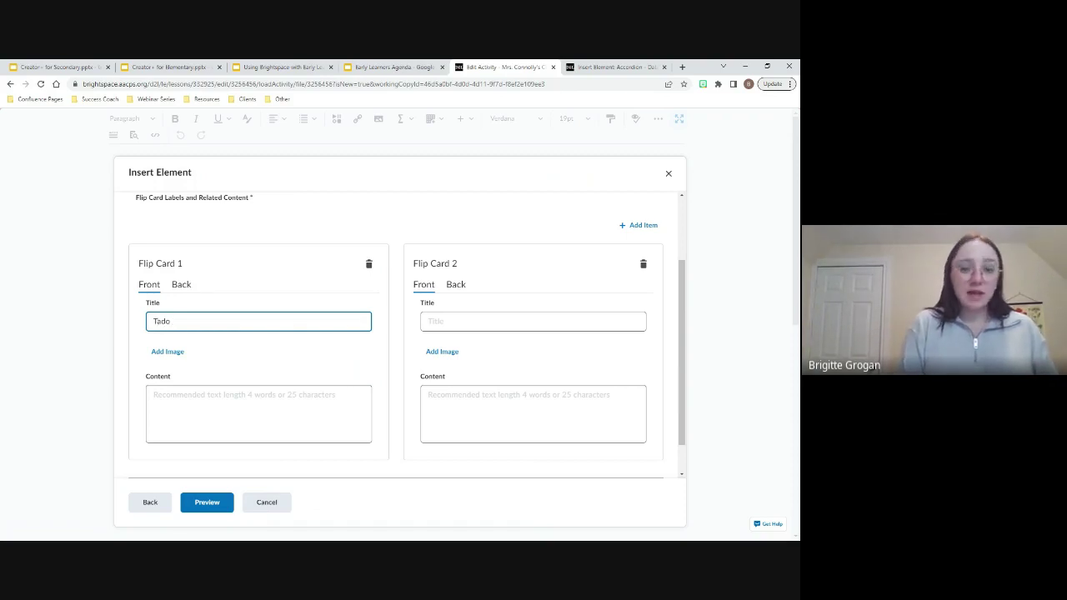
pyautogui.write('le')
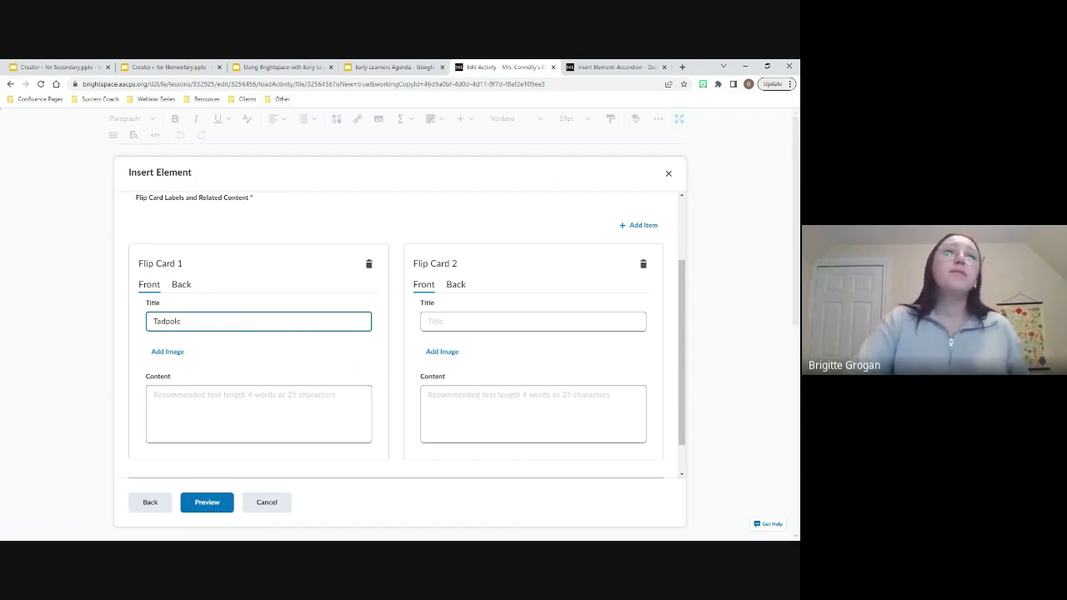
# Step: Upload Tadpole.jpg as the front image of Flip Card 1 with the alternative text "Tadpole image-swimming"
pyautogui.click(167, 352)
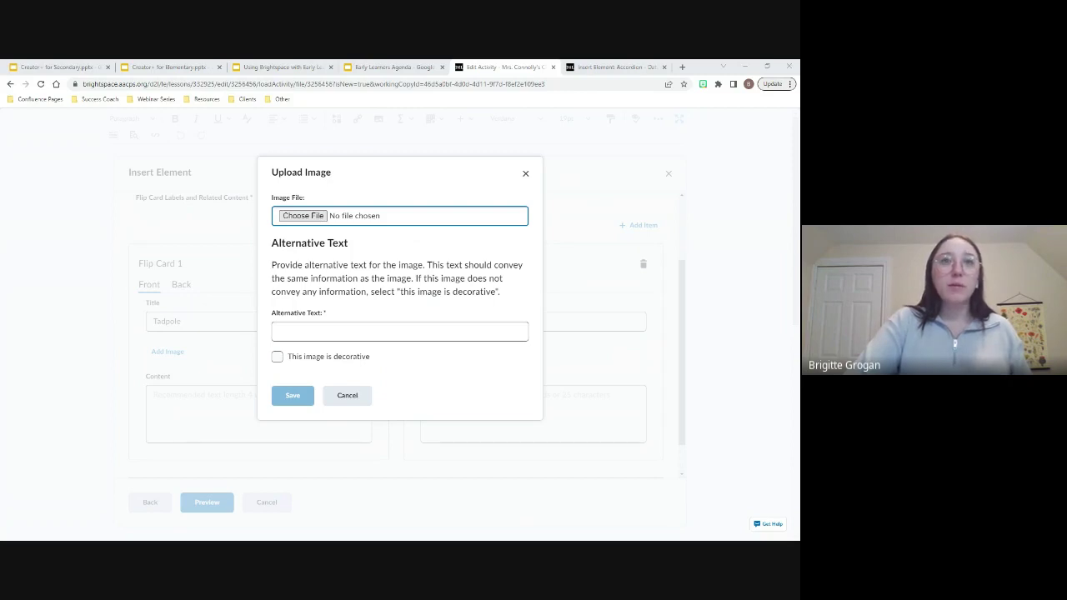
pyautogui.press('Return')
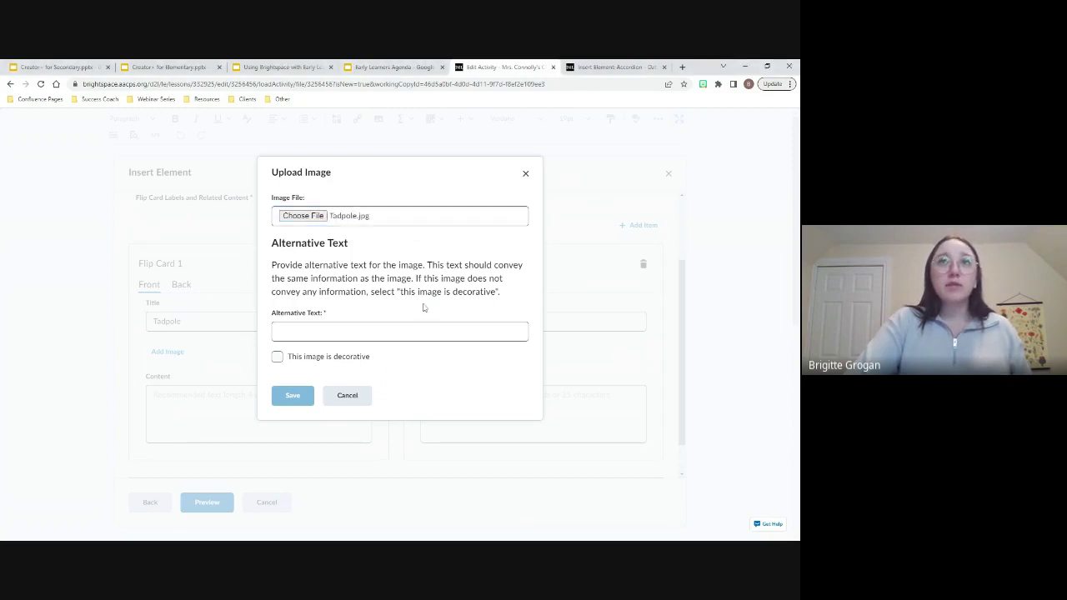
pyautogui.click(377, 331)
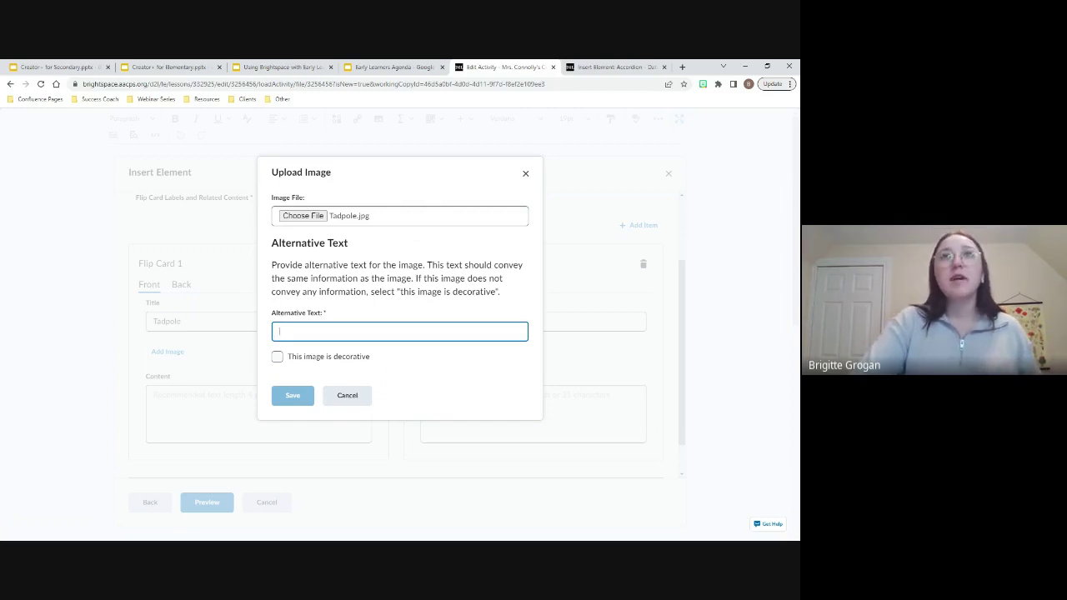
pyautogui.write('Tad')
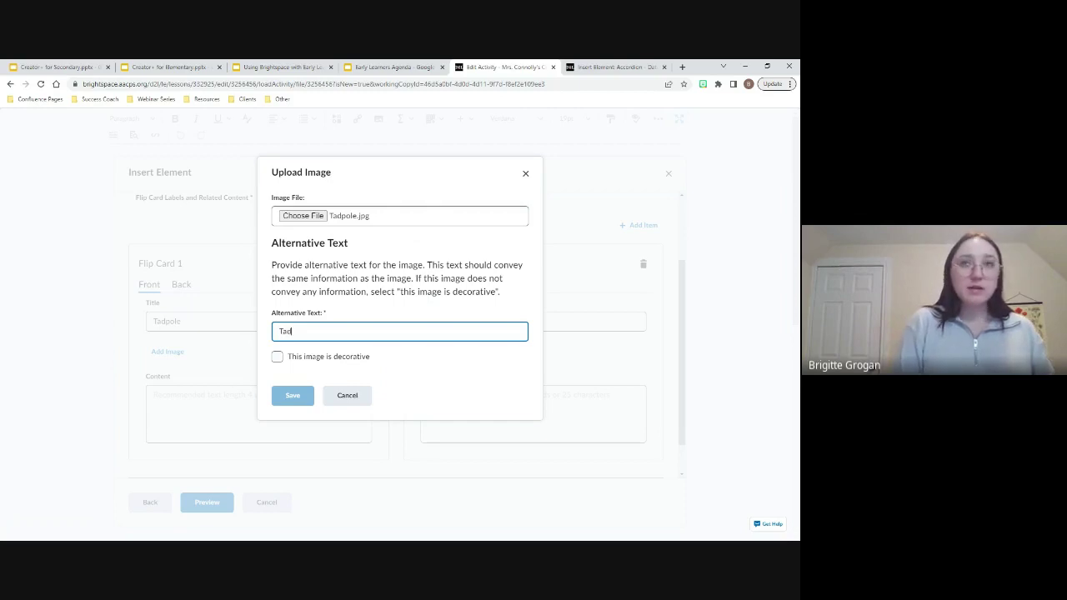
pyautogui.write('pole Image-swimming')
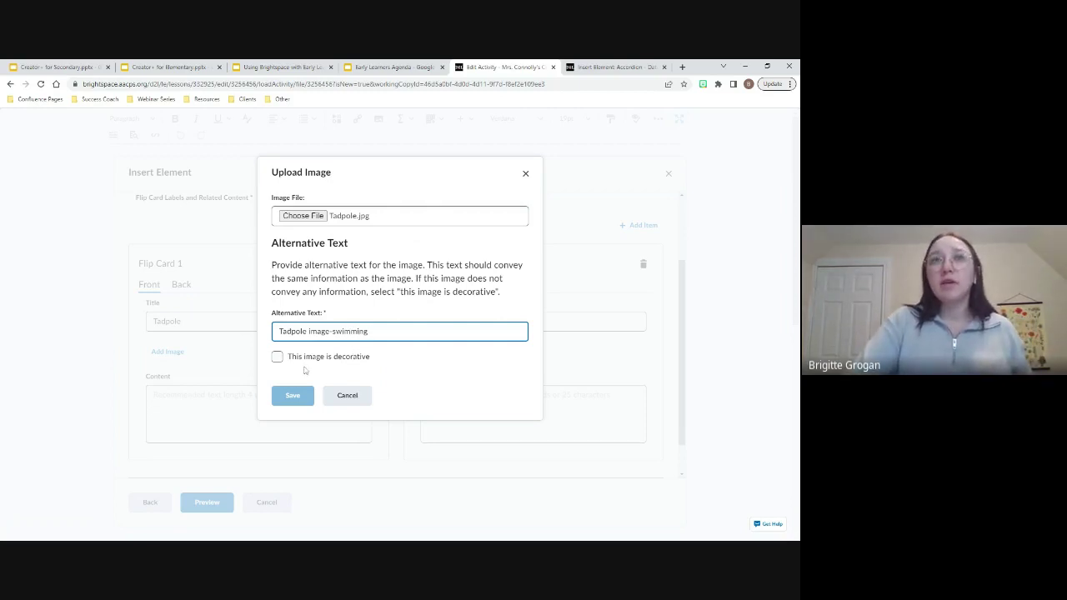
pyautogui.click(386, 356)
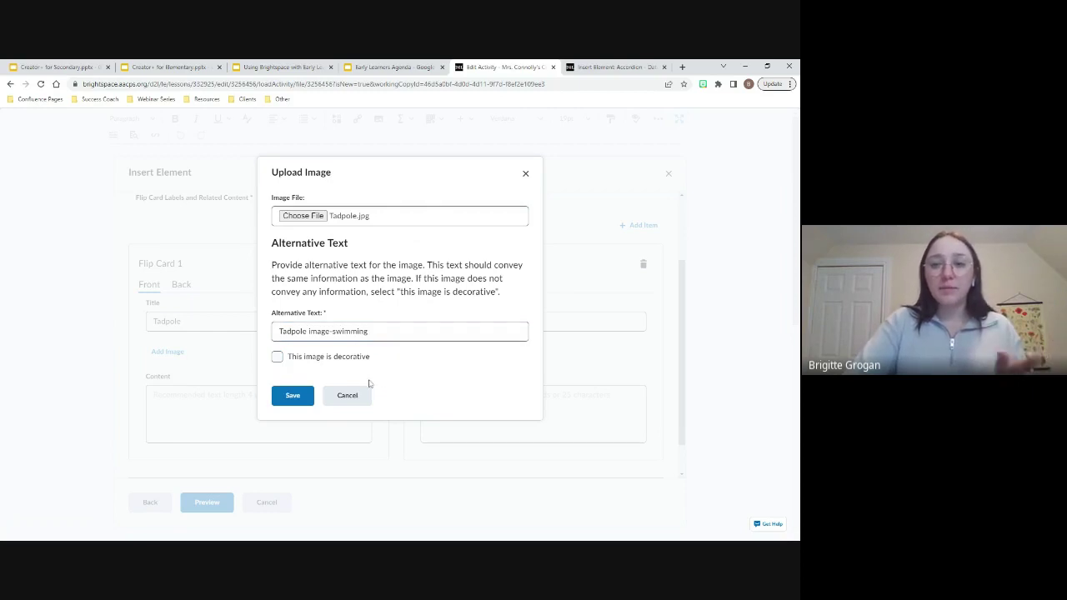
pyautogui.click(295, 402)
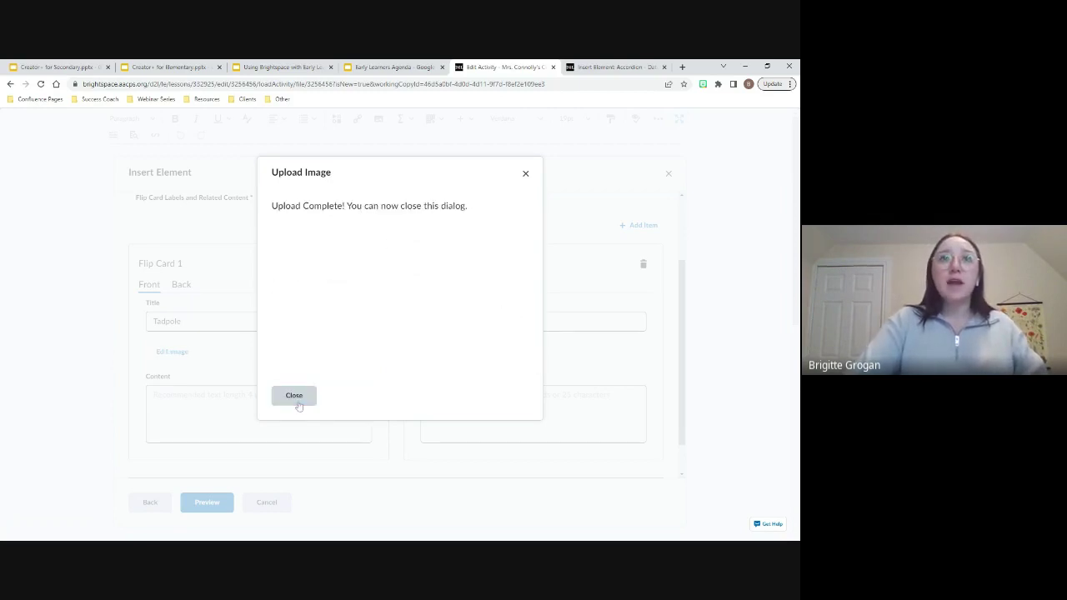
pyautogui.click(523, 179)
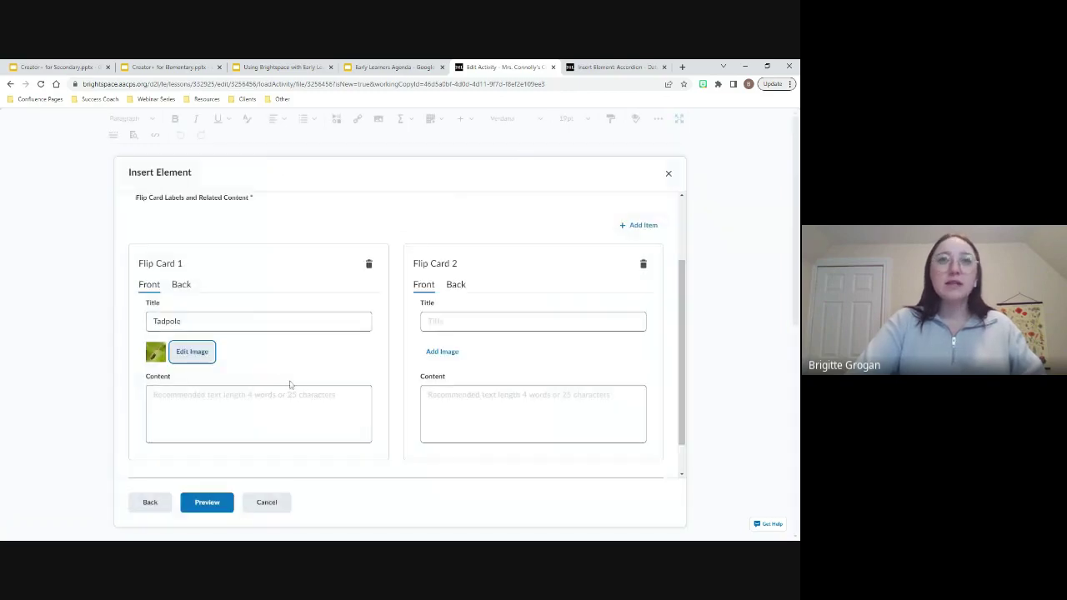
# Step: Enter "A tadpole is a..." as the content on the back of Flip Card 1
pyautogui.scroll(-1, 291, 383)
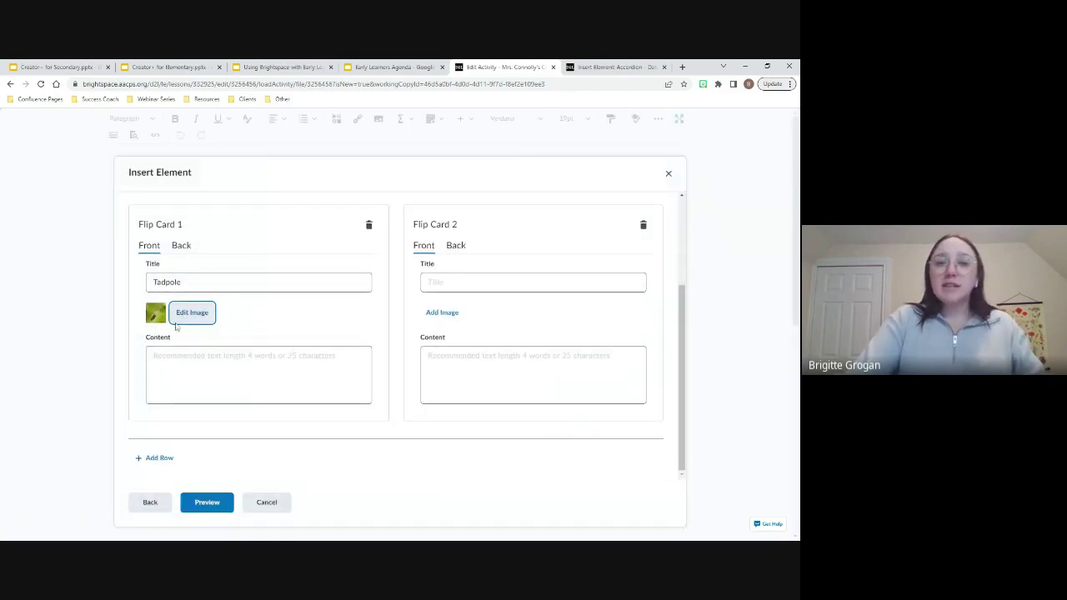
pyautogui.click(182, 352)
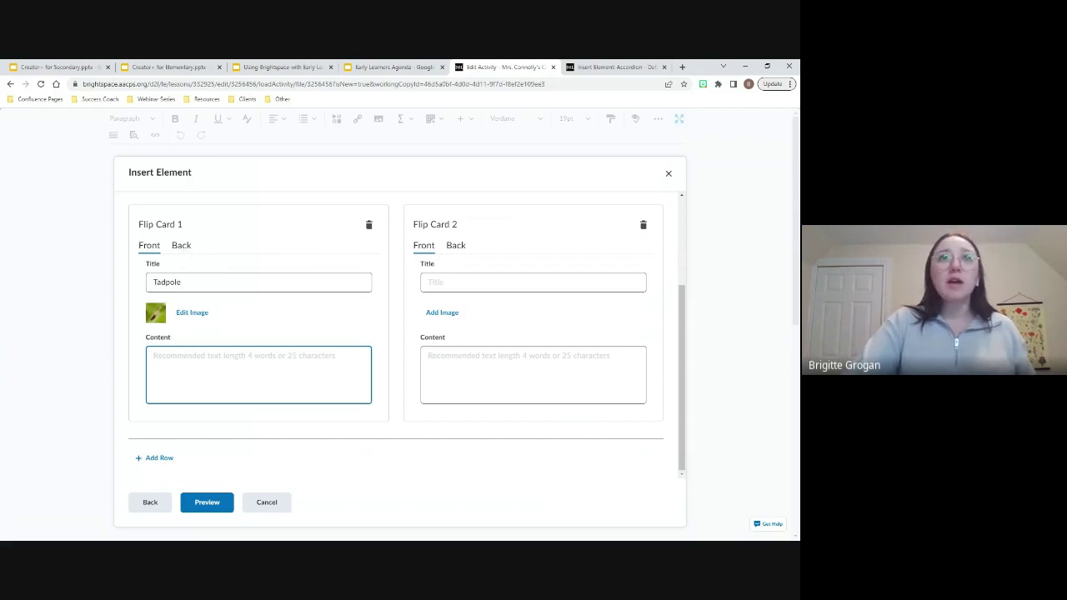
pyautogui.click(181, 247)
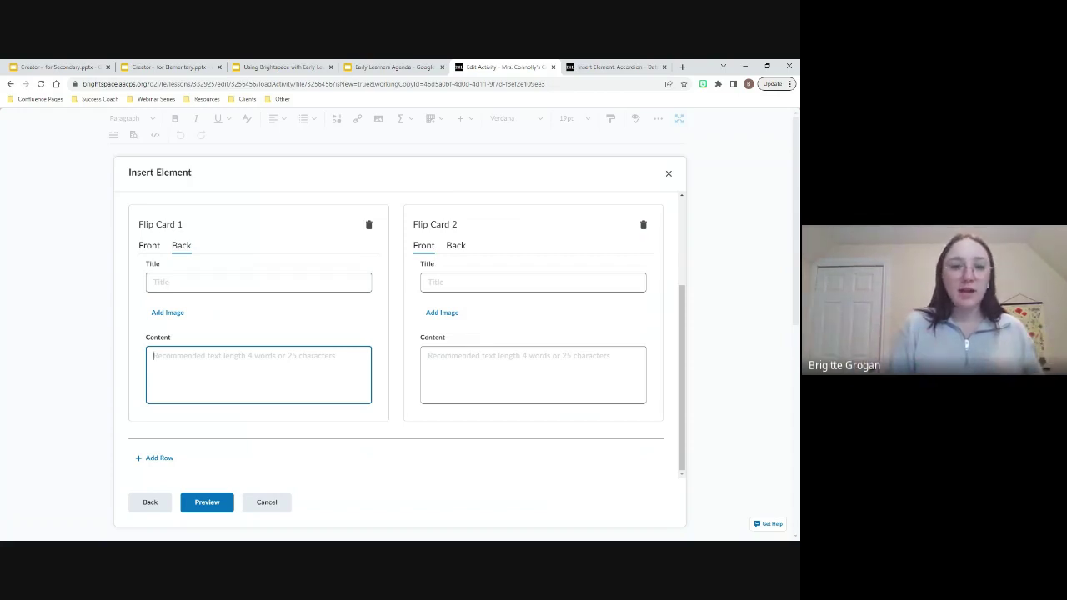
pyautogui.write('A tadpo')
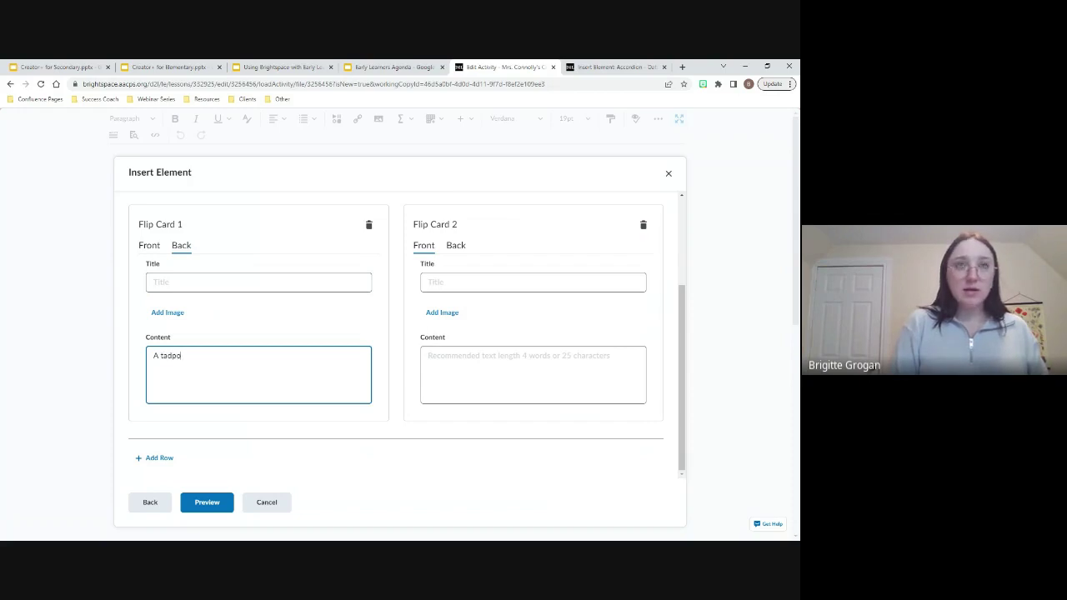
pyautogui.write('le is a...')
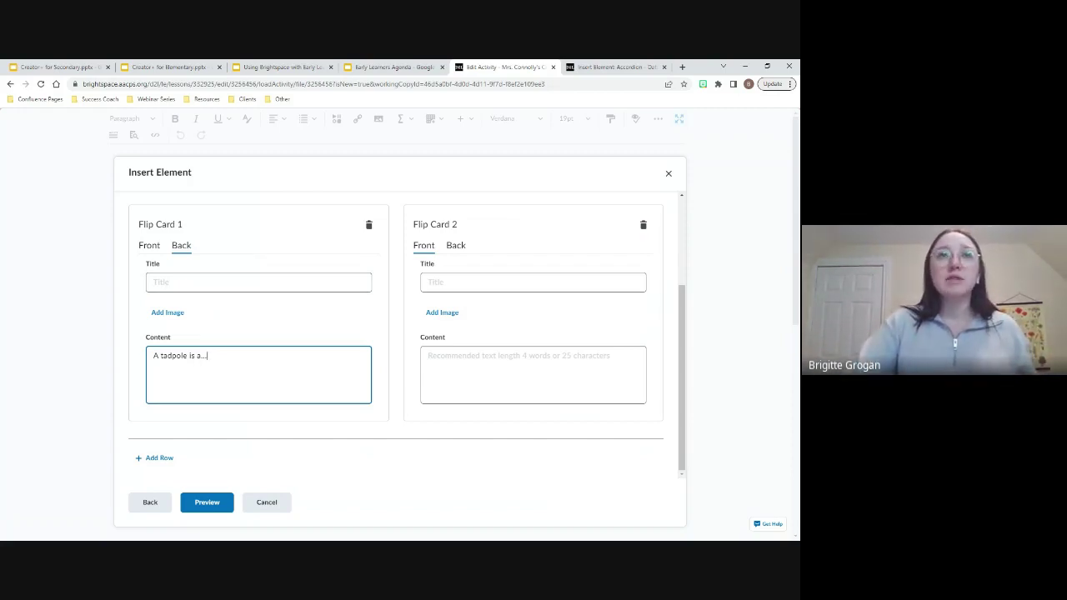
# Step: Title the front of Flip Card 2 "Frog" and upload a frog image with the alternative text "A frog-green"
pyautogui.click(472, 283)
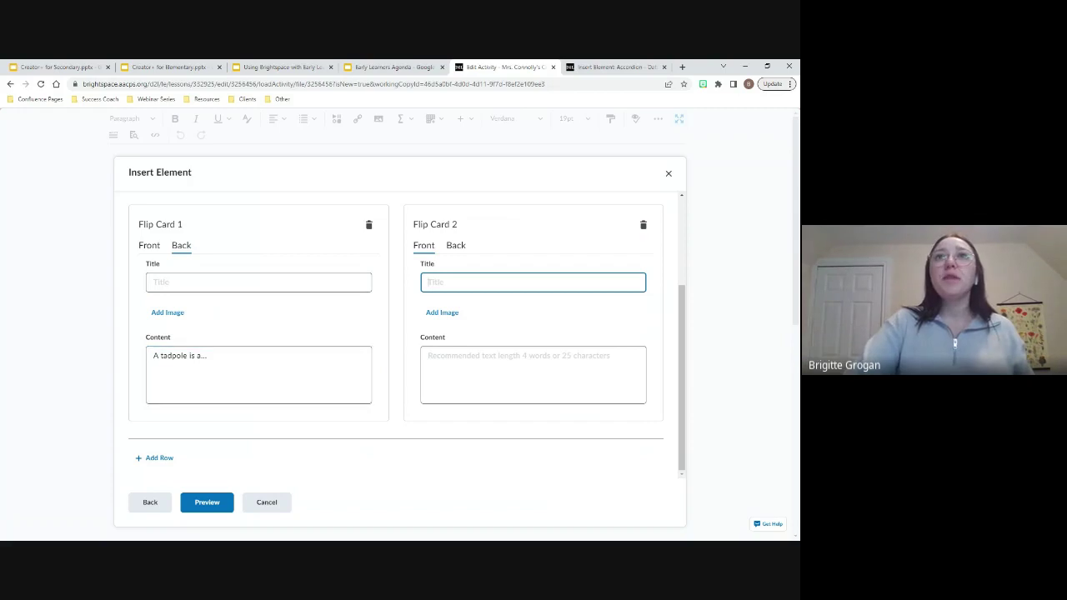
pyautogui.write('Frog')
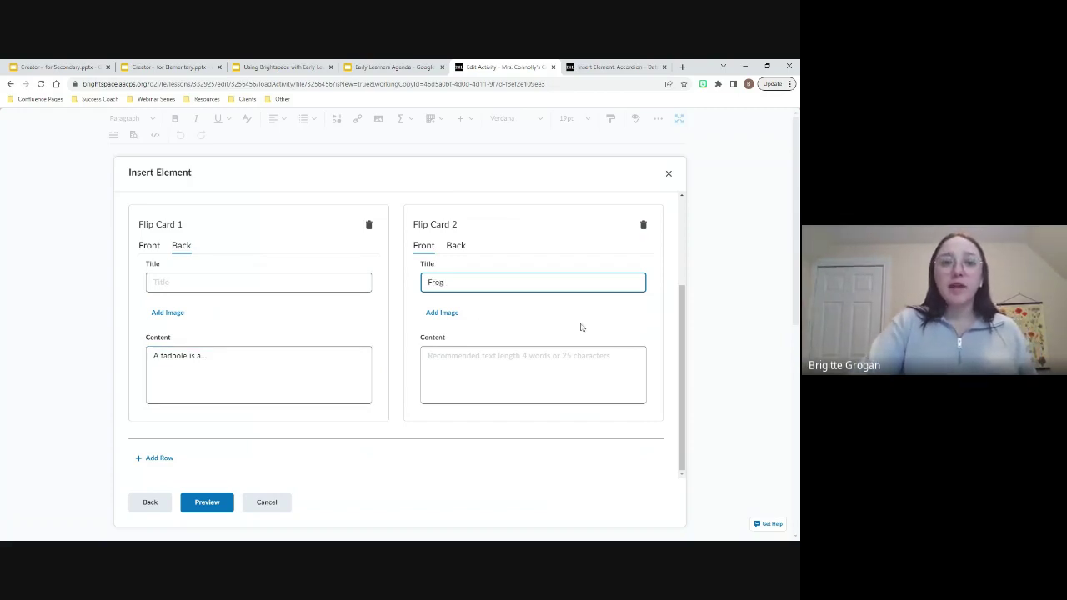
pyautogui.click(448, 313)
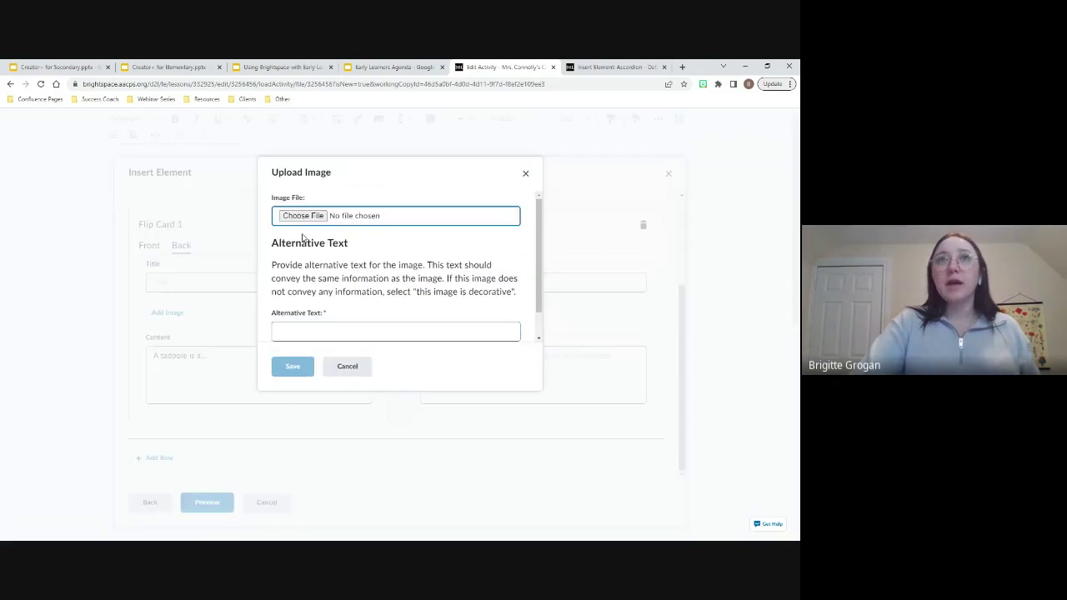
pyautogui.click(302, 215)
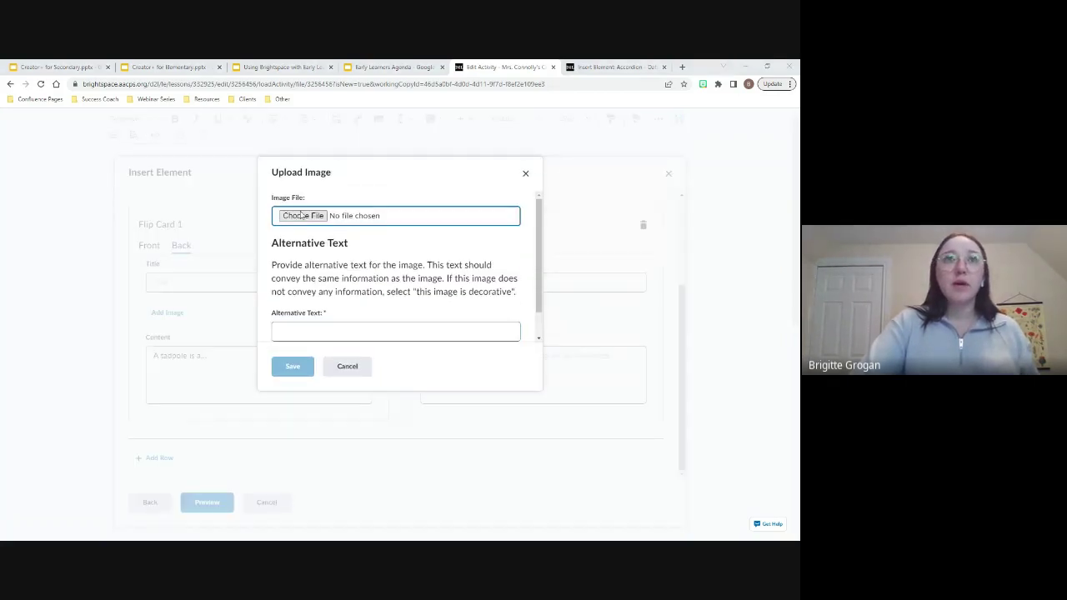
pyautogui.click(395, 332)
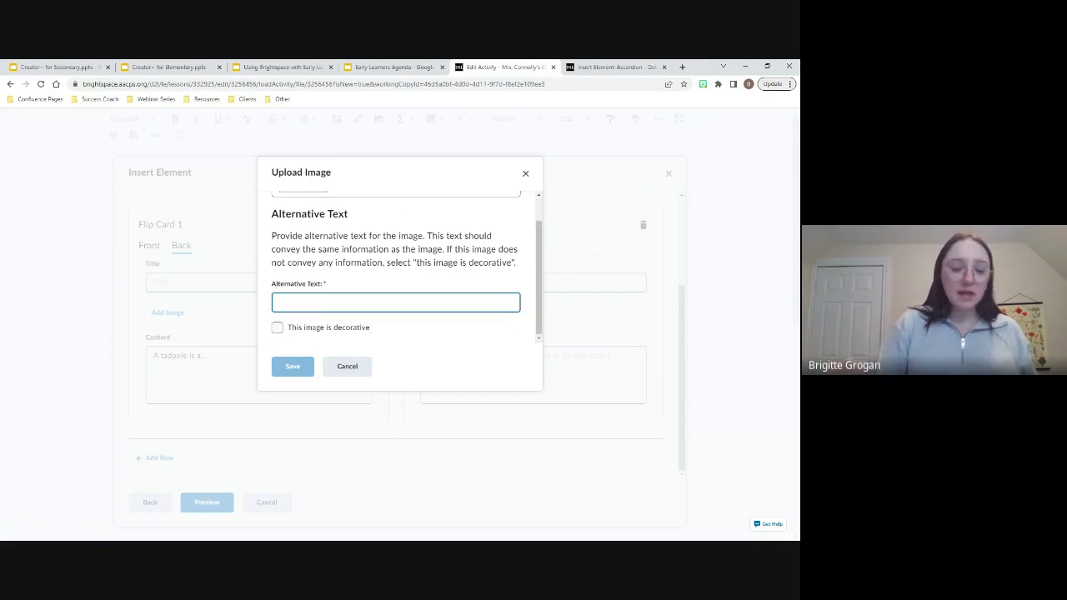
pyautogui.write('A frog')
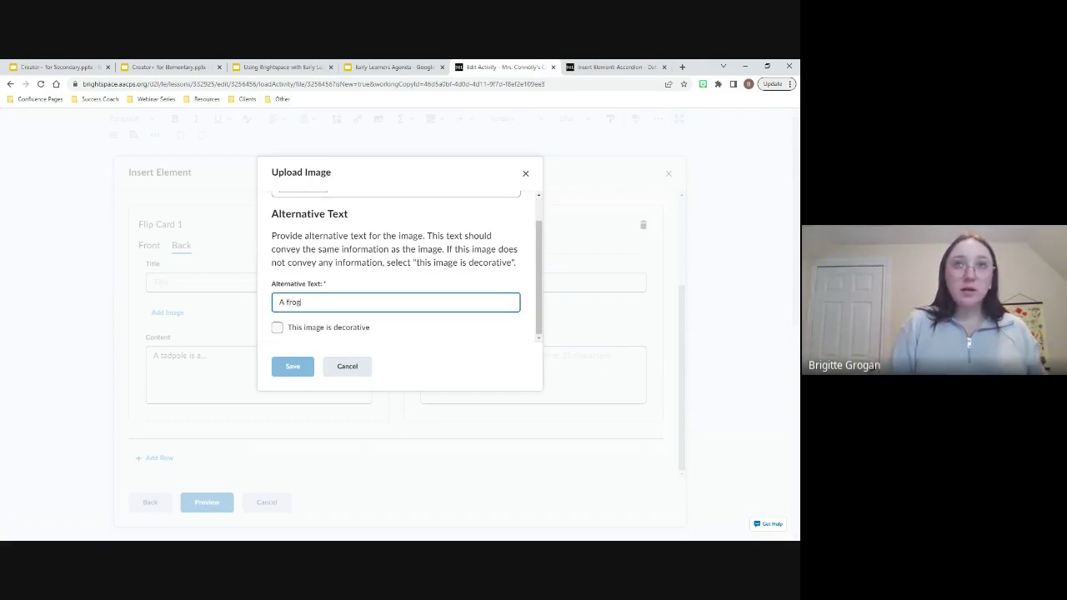
pyautogui.write('-green')
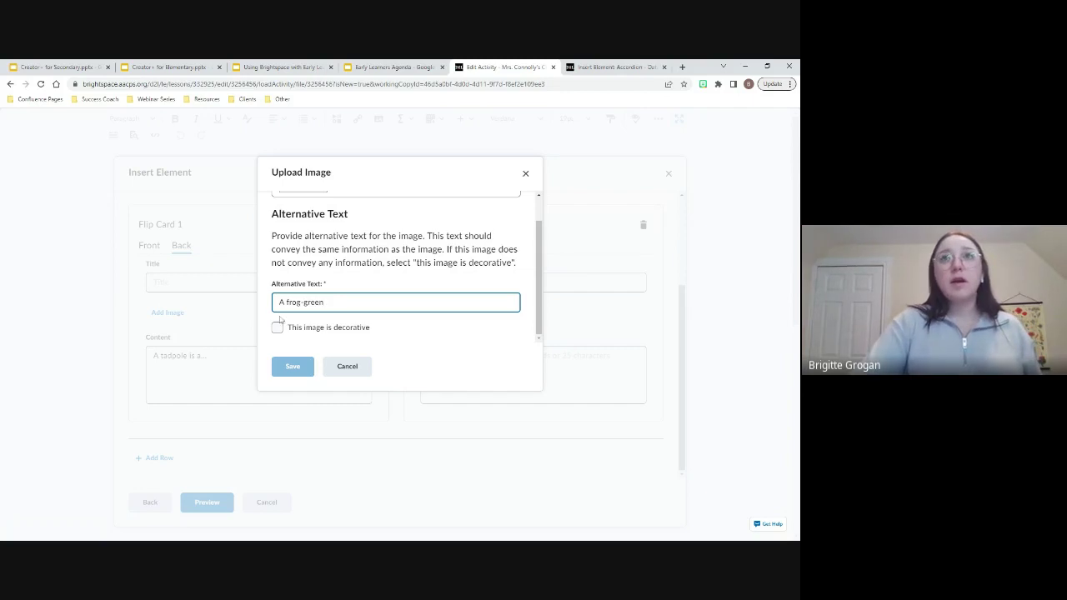
pyautogui.click(308, 367)
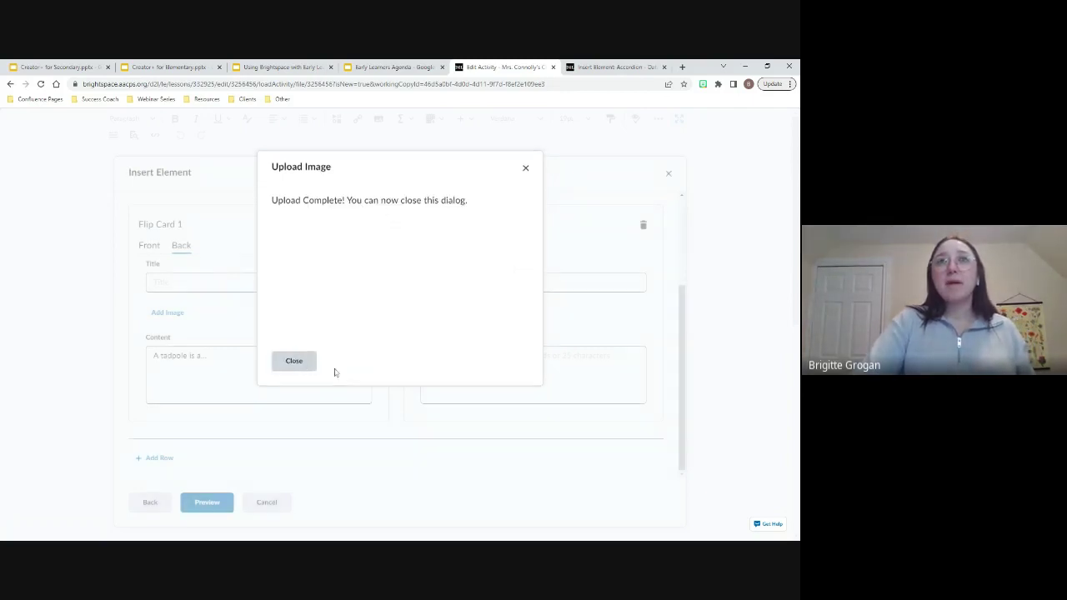
pyautogui.click(294, 366)
# Step: Enter "A frog is..." as the content on the back of Flip Card 2
pyautogui.click(459, 246)
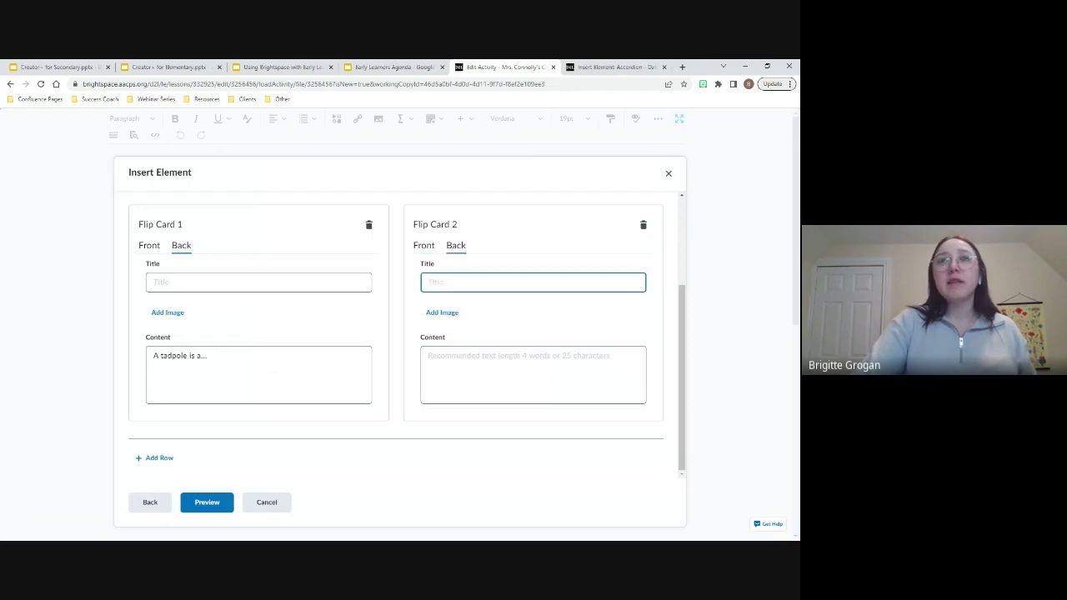
pyautogui.click(488, 357)
pyautogui.write('a')
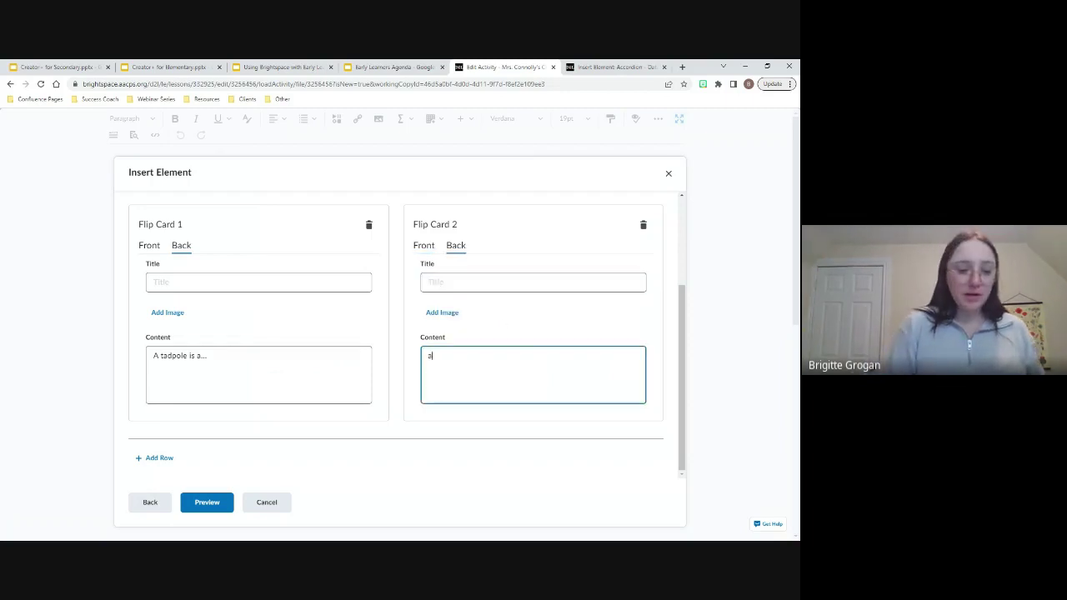
pyautogui.press('BackSpace')
pyautogui.write('A frog')
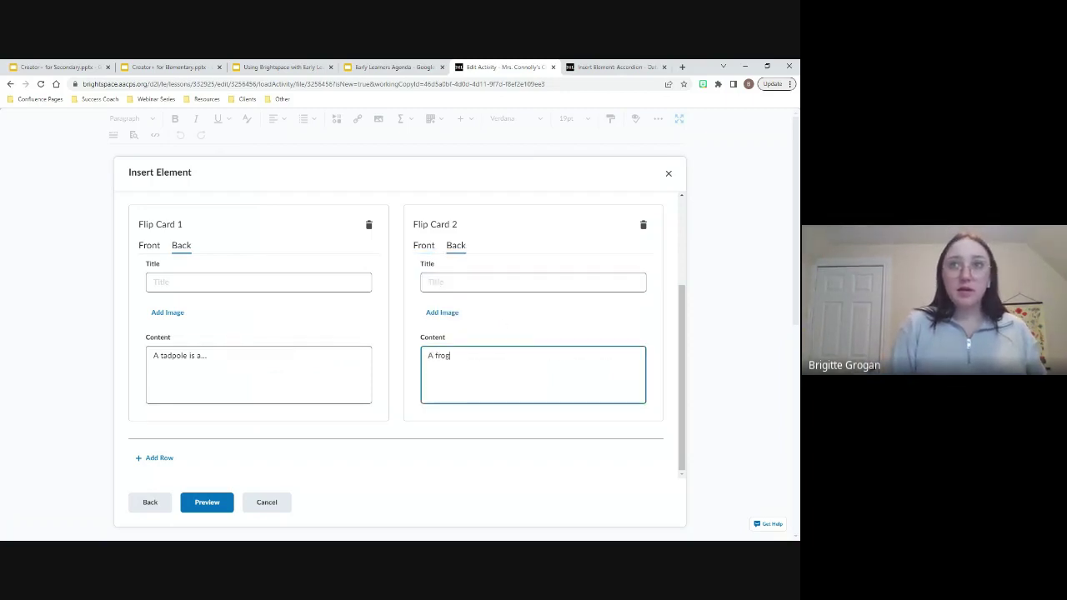
pyautogui.write(' is...')
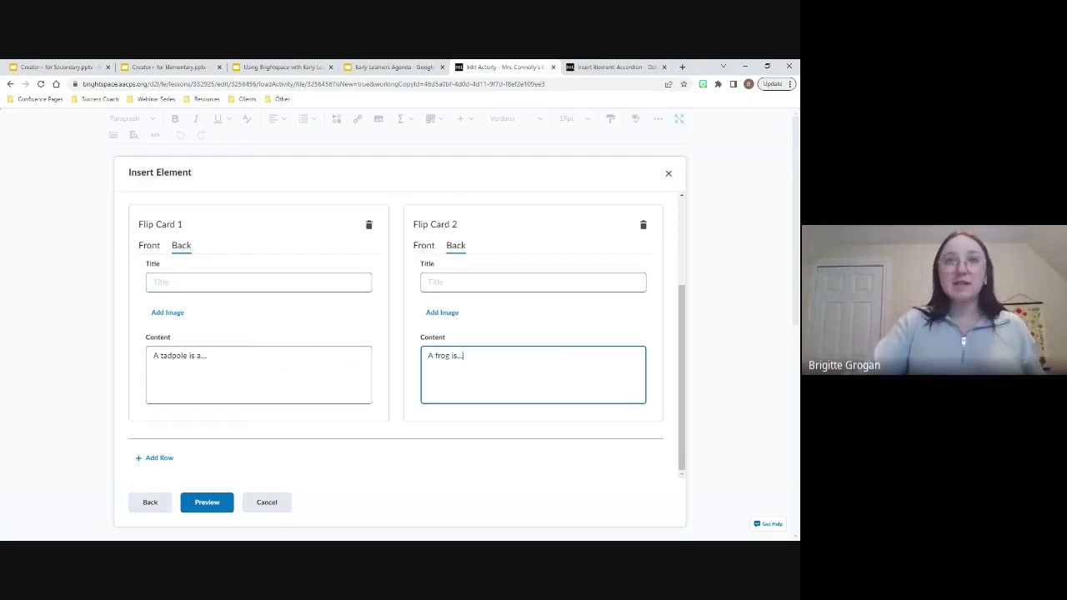
# Step: Preview the Flip Cards element and look over the front sides of both cards
pyautogui.click(216, 502)
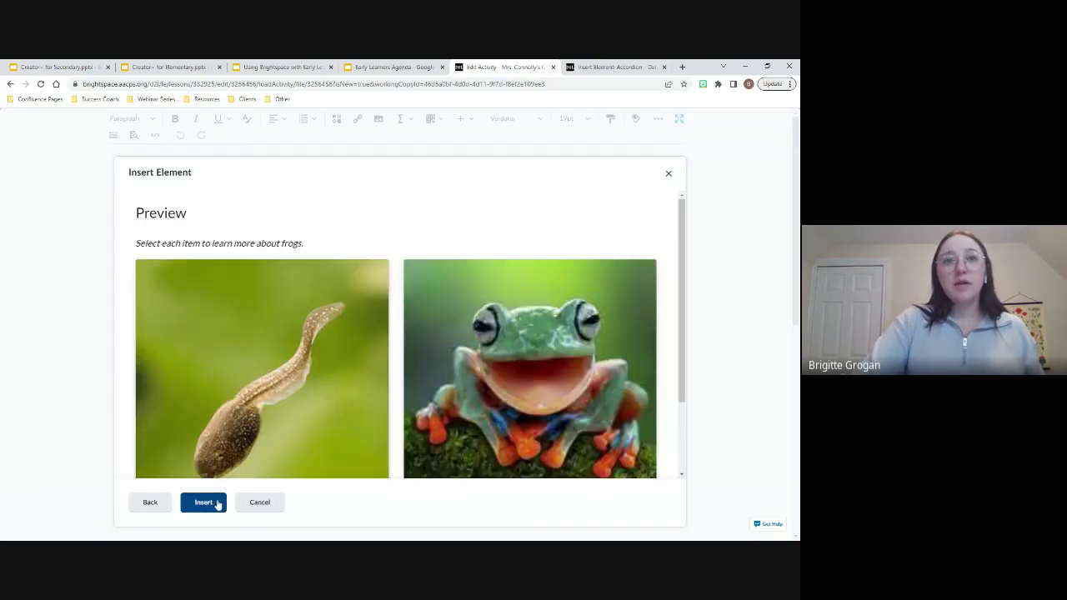
pyautogui.scroll(-1, 334, 352)
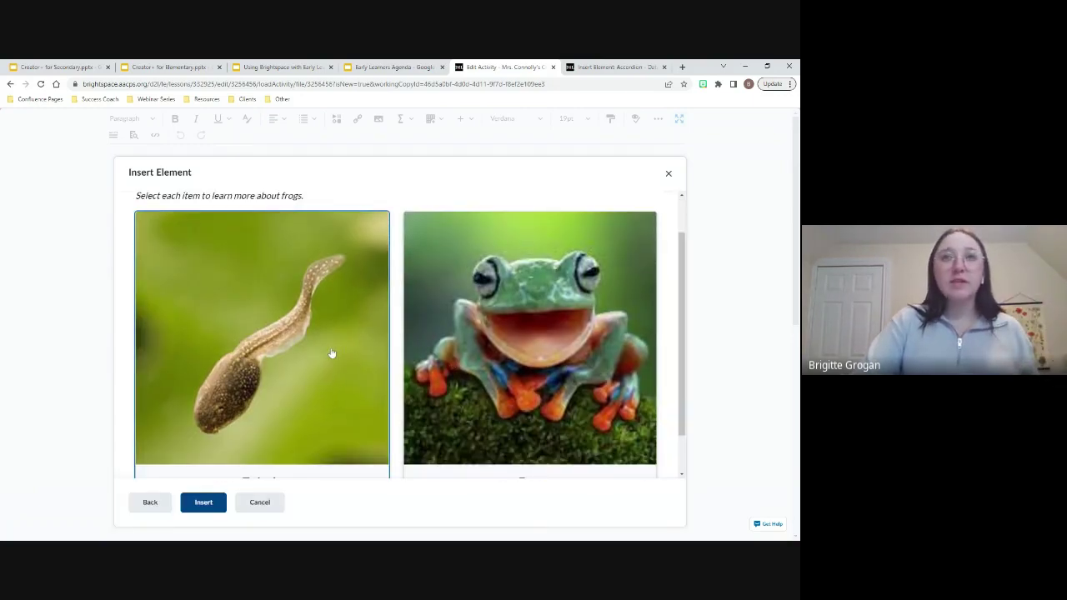
pyautogui.scroll(-1, 332, 354)
pyautogui.scroll(2, 332, 353)
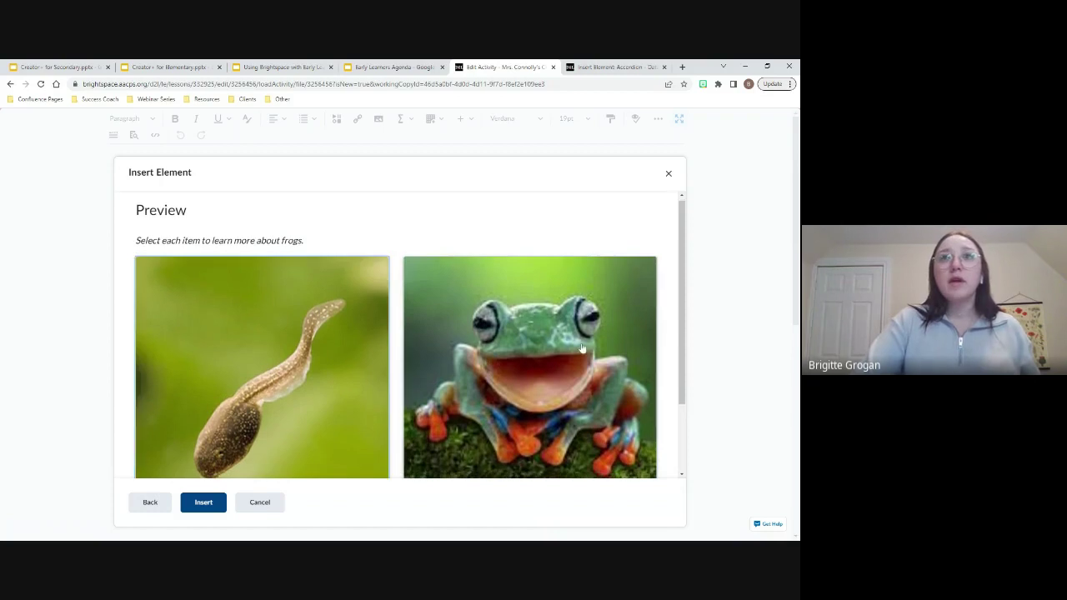
# Step: Flip the tadpole and frog cards in the preview to check the content on their backs
pyautogui.scroll(-2, 267, 386)
pyautogui.click(266, 386)
pyautogui.scroll(2, 266, 386)
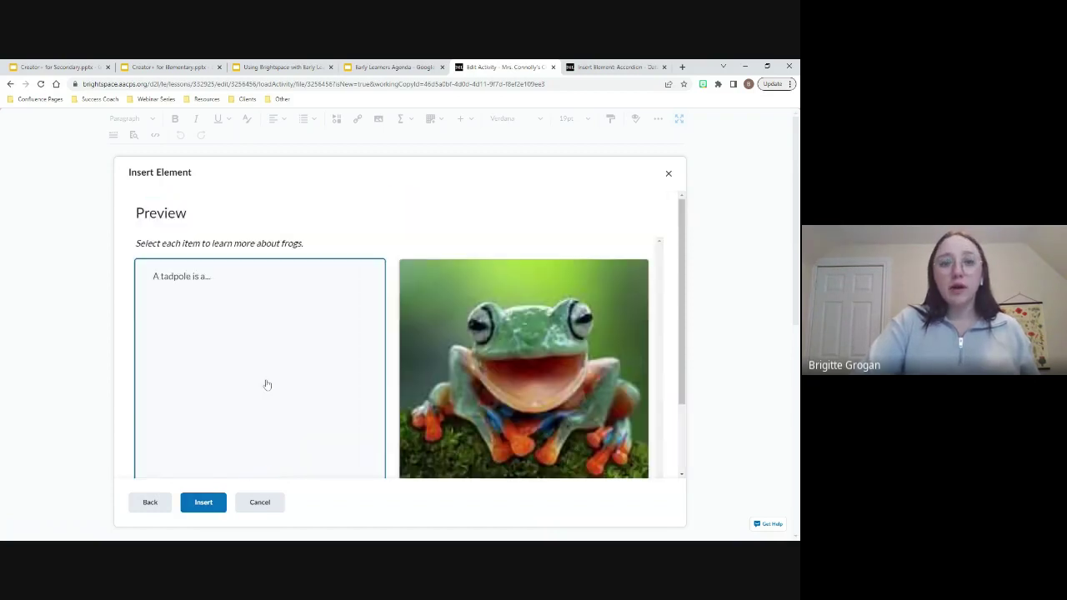
pyautogui.scroll(-1, 267, 384)
pyautogui.click(267, 381)
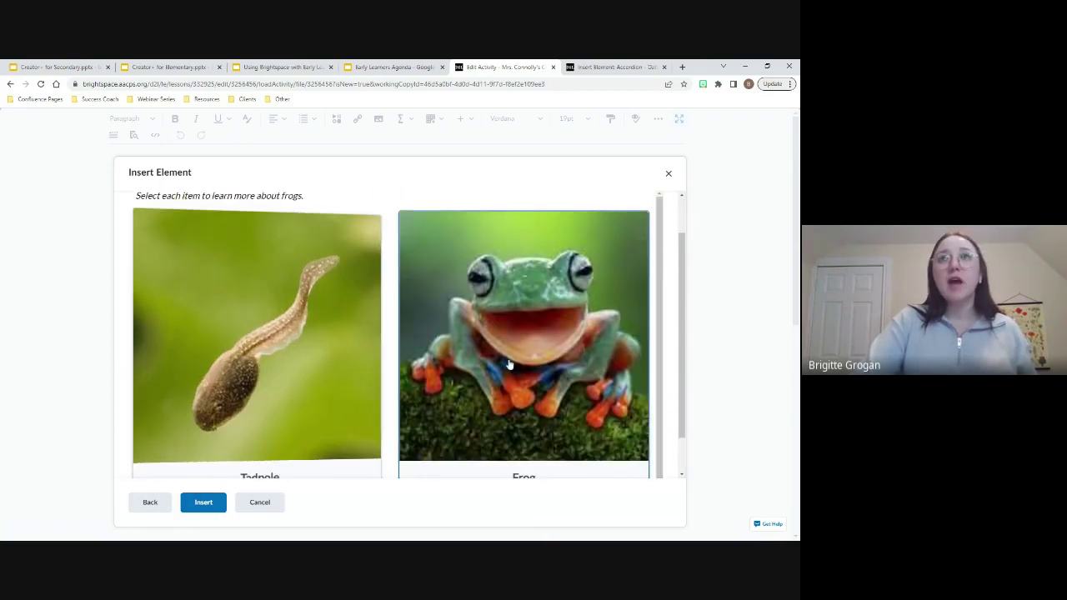
pyautogui.click(509, 365)
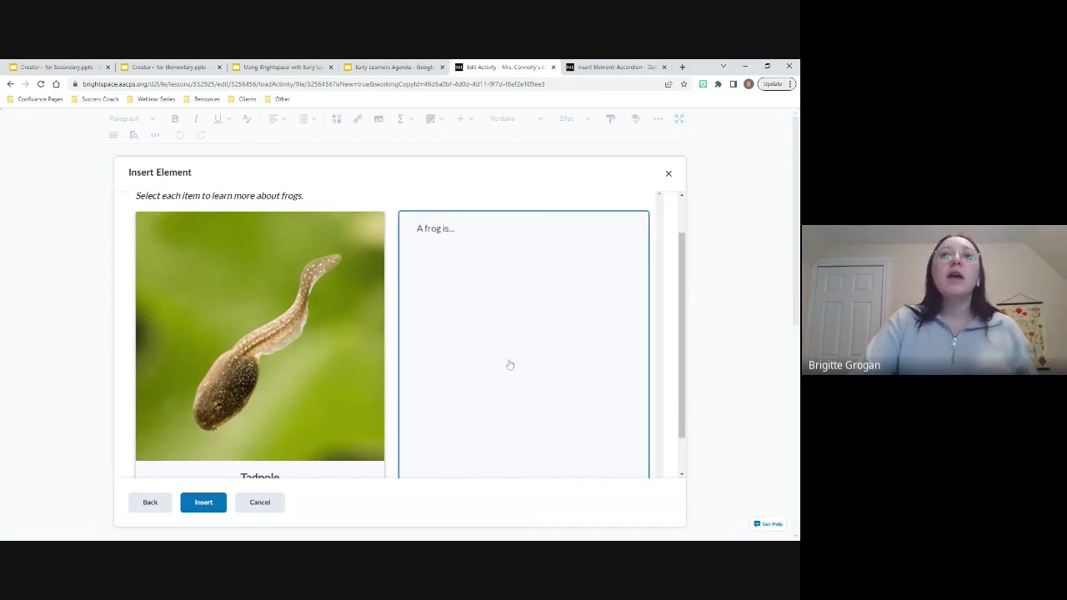
pyautogui.click(508, 365)
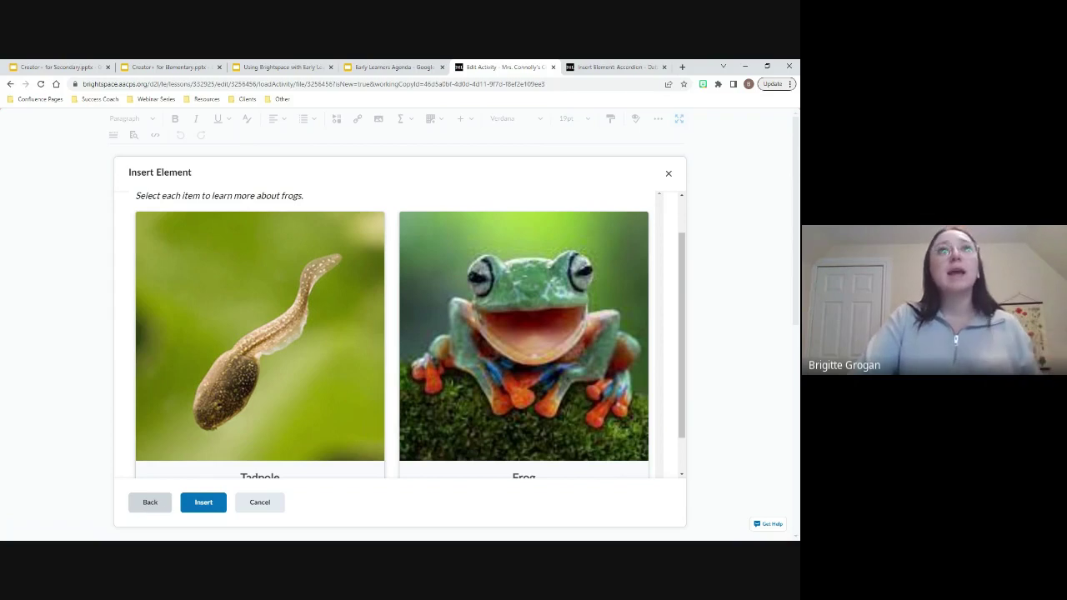
# Step: Insert the previewed Flip Cards element into the Elements page and place the cursor below it
pyautogui.click(204, 503)
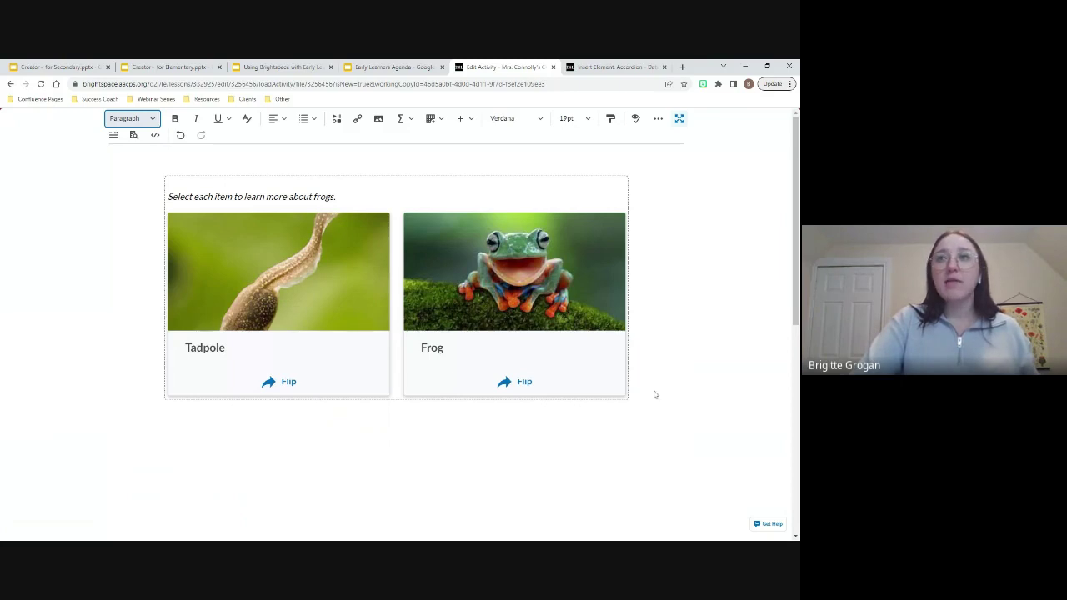
pyautogui.click(166, 415)
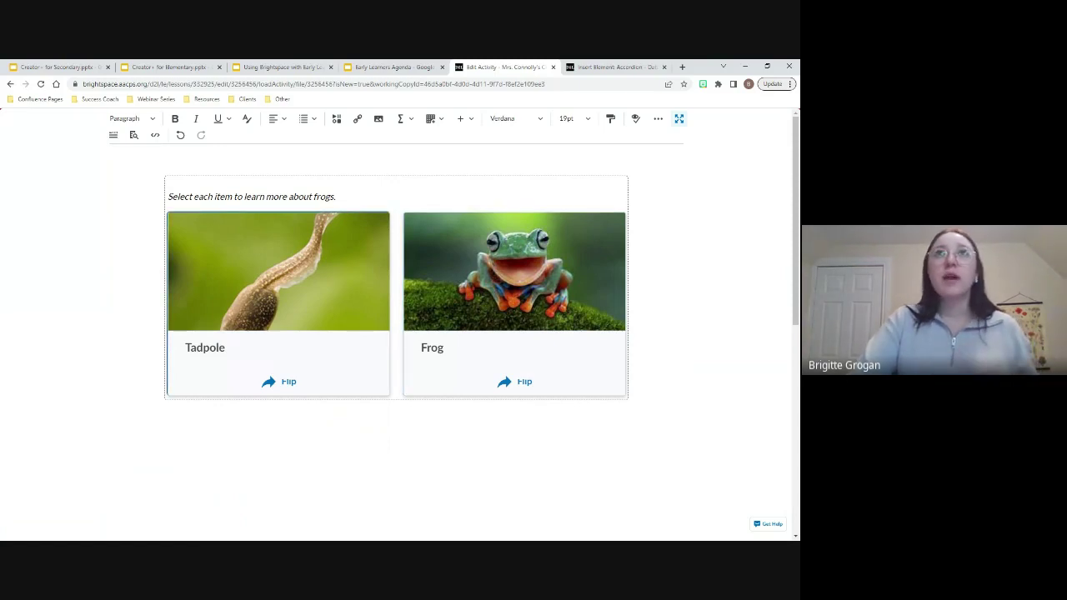
pyautogui.click(336, 119)
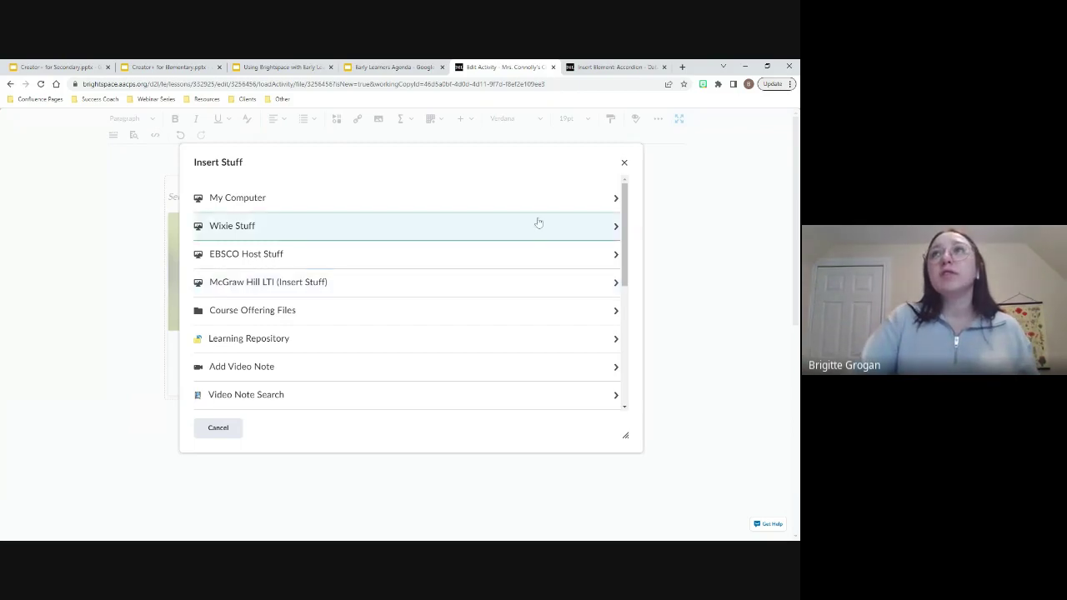
pyautogui.click(623, 162)
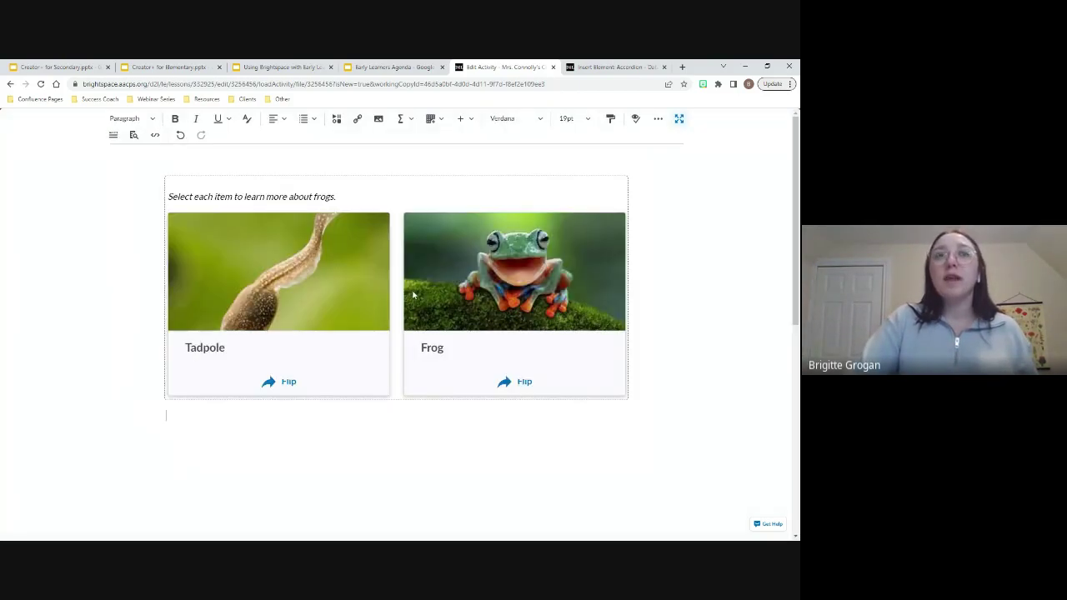
# Step: Leave the full-screen editor and look over the inserted tadpole and frog cards in the page content
pyautogui.click(679, 119)
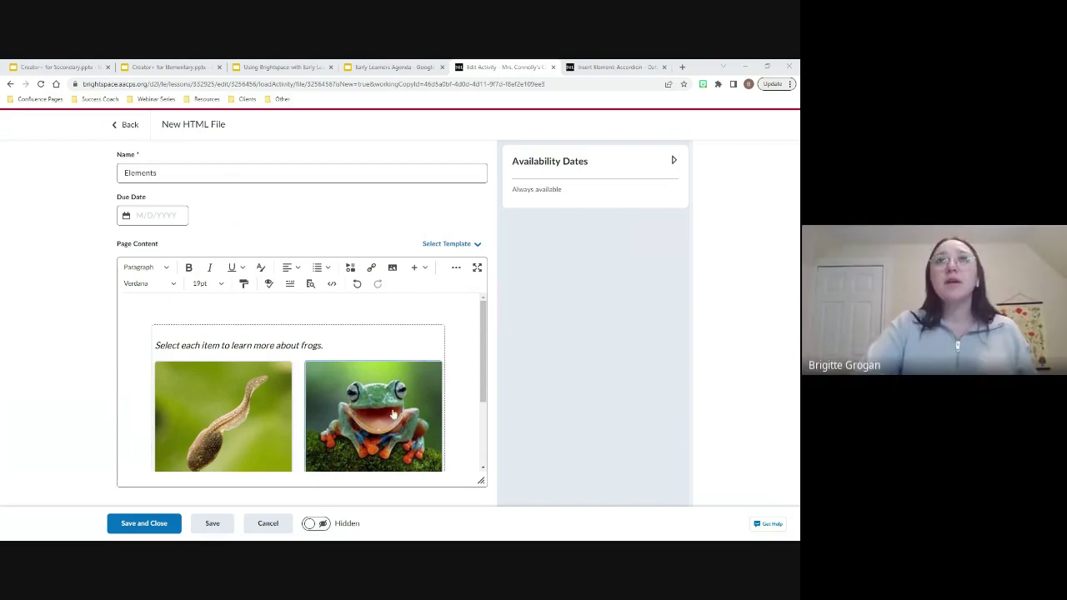
pyautogui.scroll(-2, 386, 350)
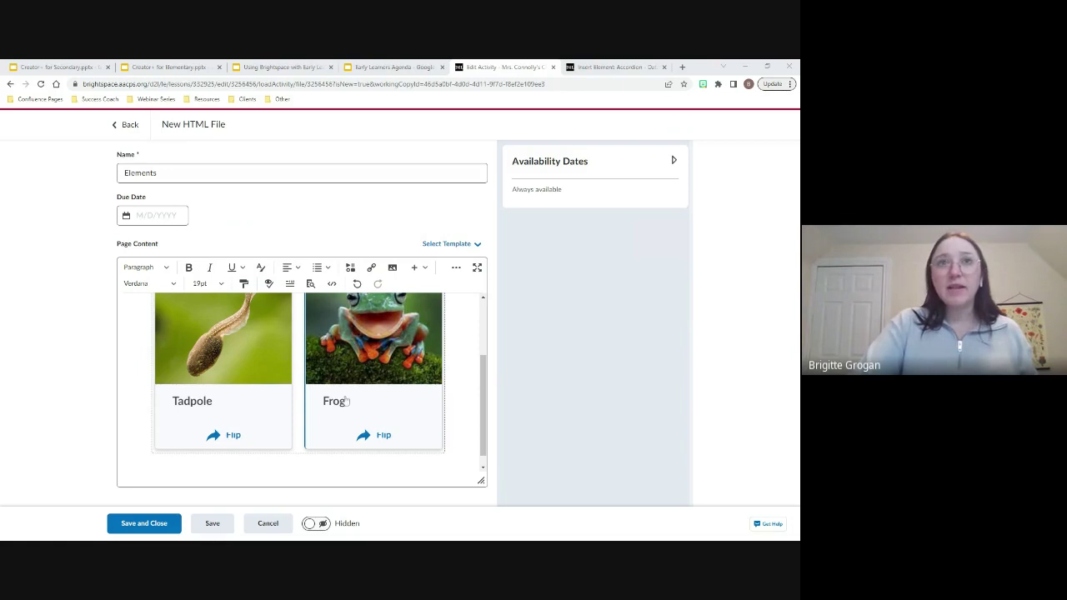
pyautogui.scroll(3, 329, 410)
pyautogui.scroll(-3, 330, 410)
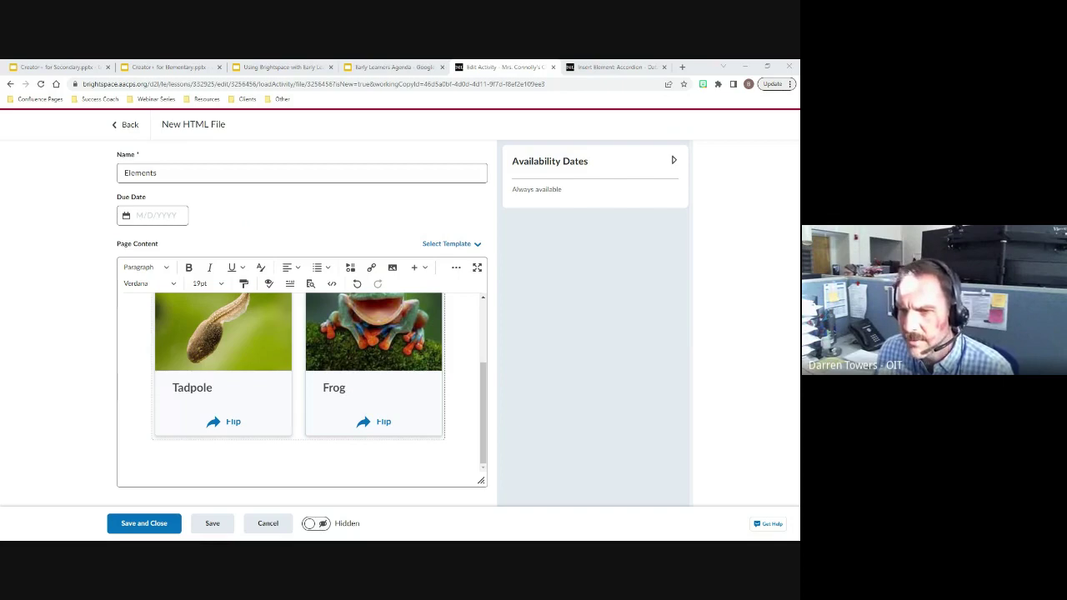
# Step: Review the list of element types available for insertion below the flip cards, and close it without inserting anything
pyautogui.click(393, 470)
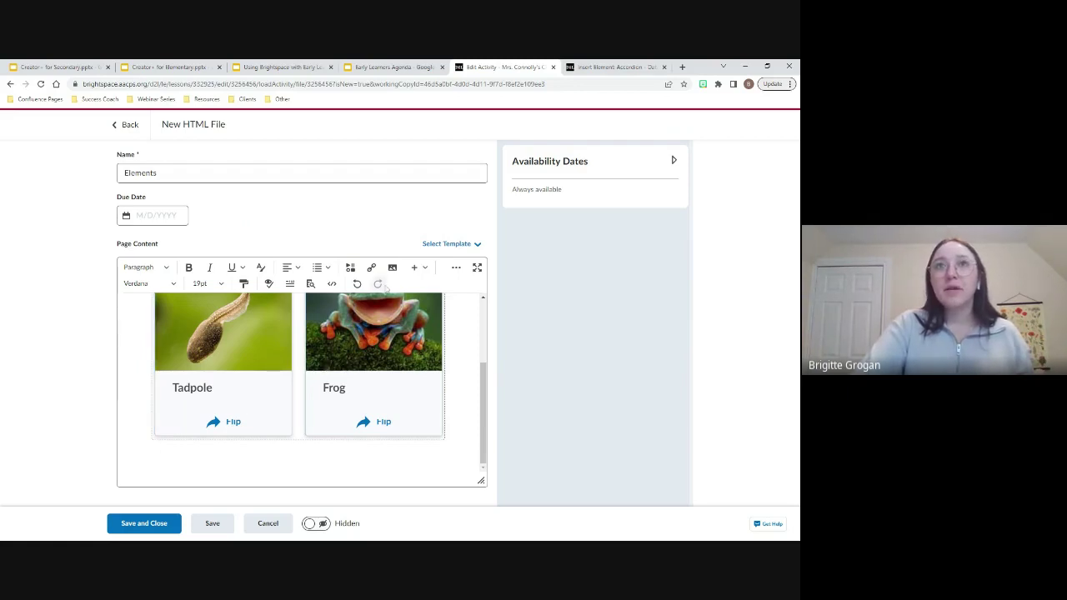
pyautogui.click(418, 269)
pyautogui.click(424, 436)
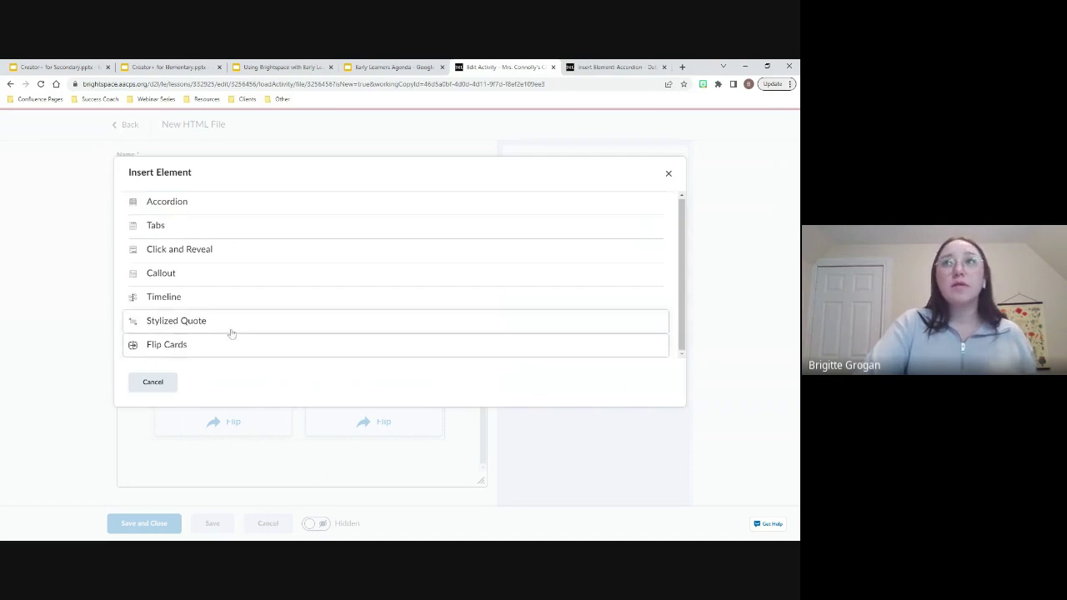
pyautogui.click(154, 381)
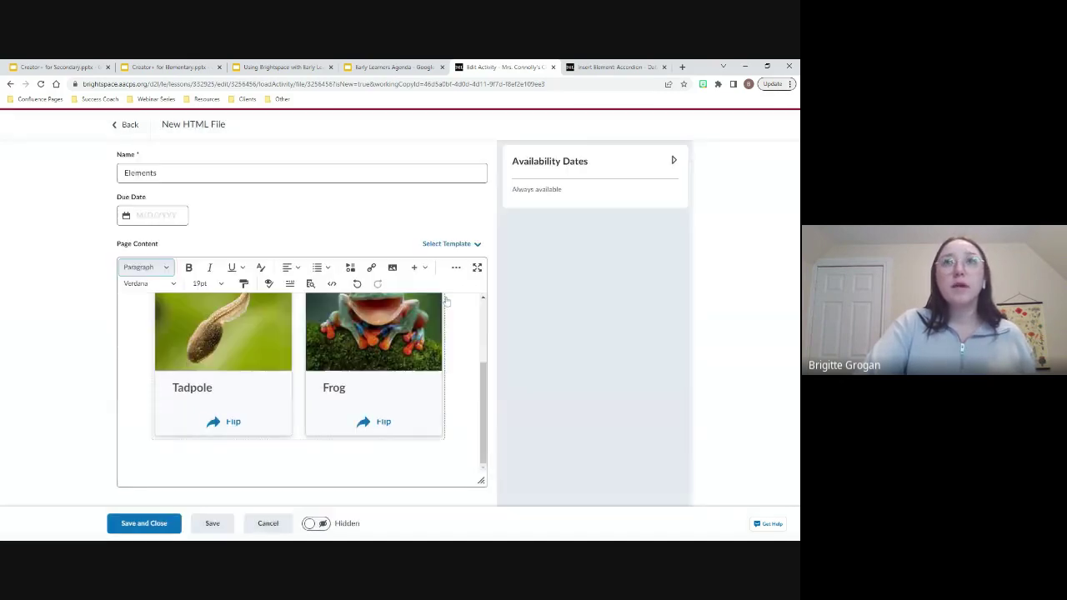
pyautogui.click(418, 269)
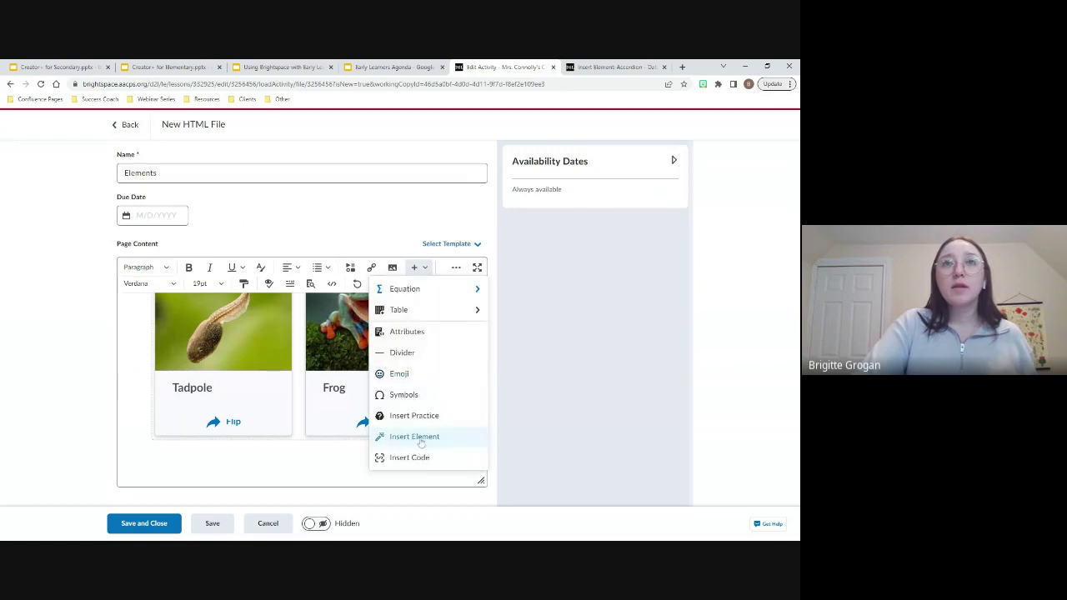
pyautogui.click(421, 437)
pyautogui.click(169, 384)
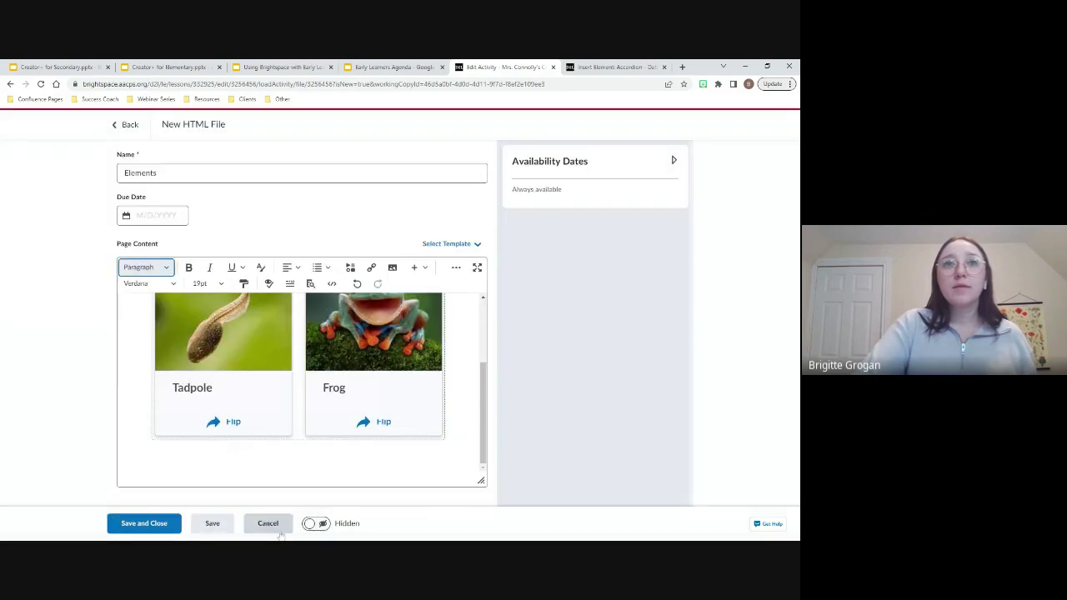
# Step: Discard the unsaved Elements page and start a new HTML file in the Creator+ unit
pyautogui.click(278, 529)
pyautogui.click(333, 241)
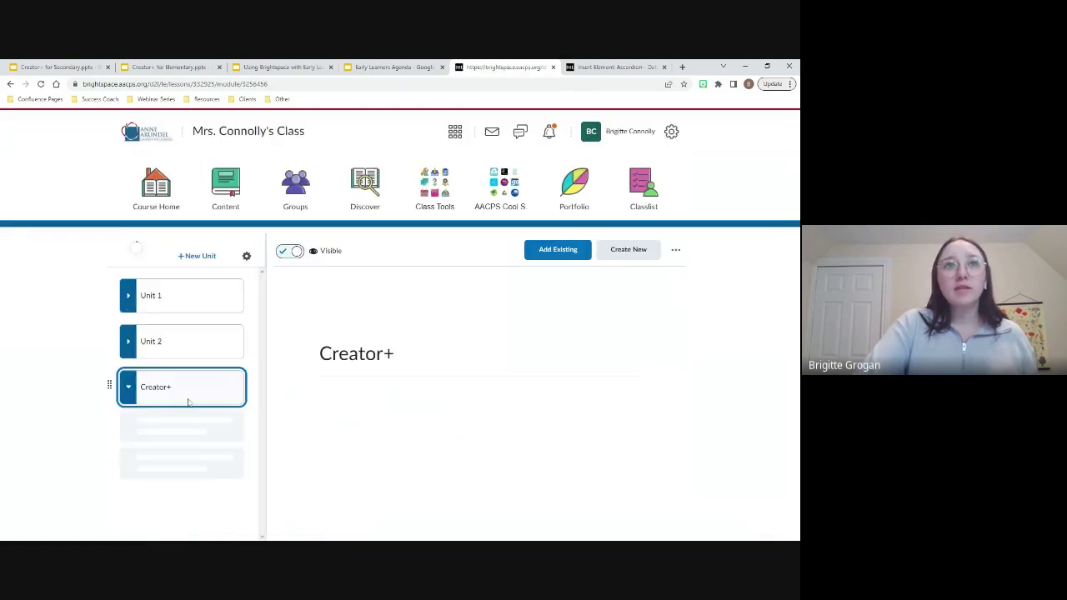
pyautogui.click(629, 250)
pyautogui.click(310, 336)
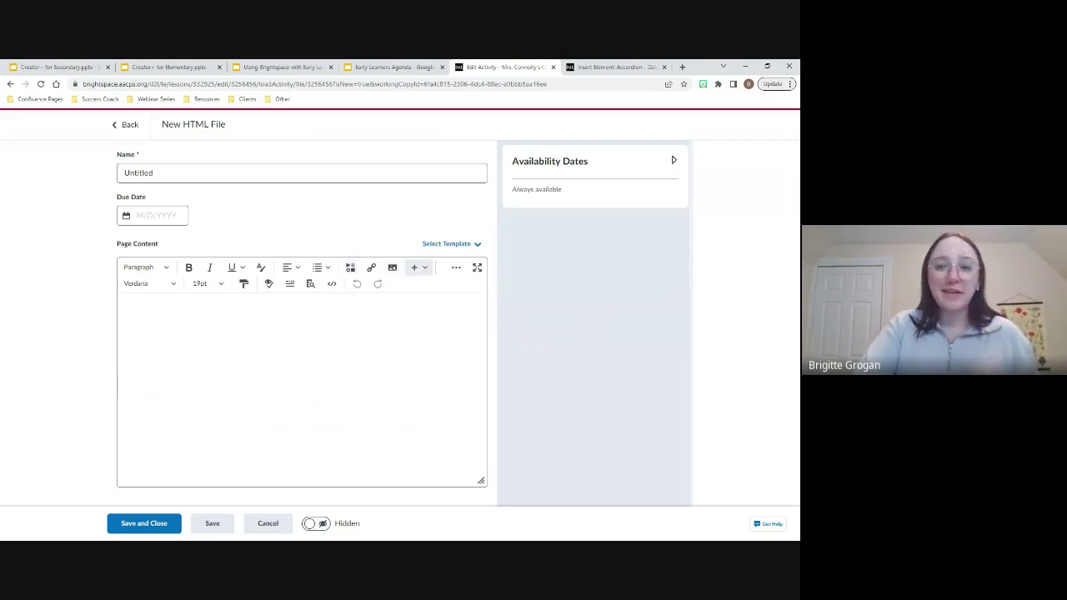
# Step: Look over the blank Flip Cards element form in the new HTML file and cancel it
pyautogui.click(414, 269)
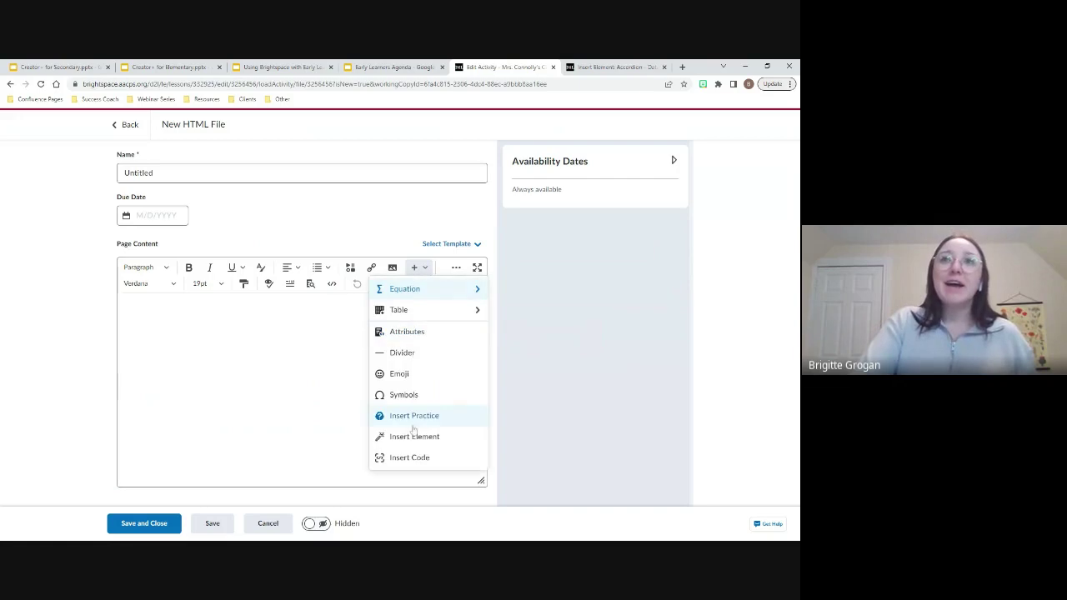
pyautogui.click(412, 436)
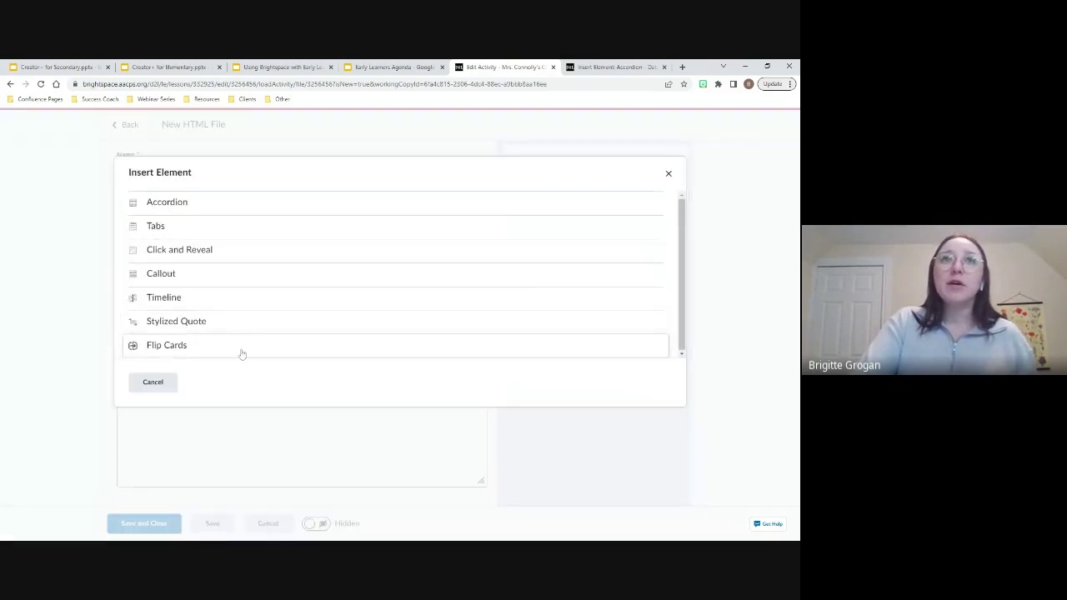
pyautogui.click(241, 351)
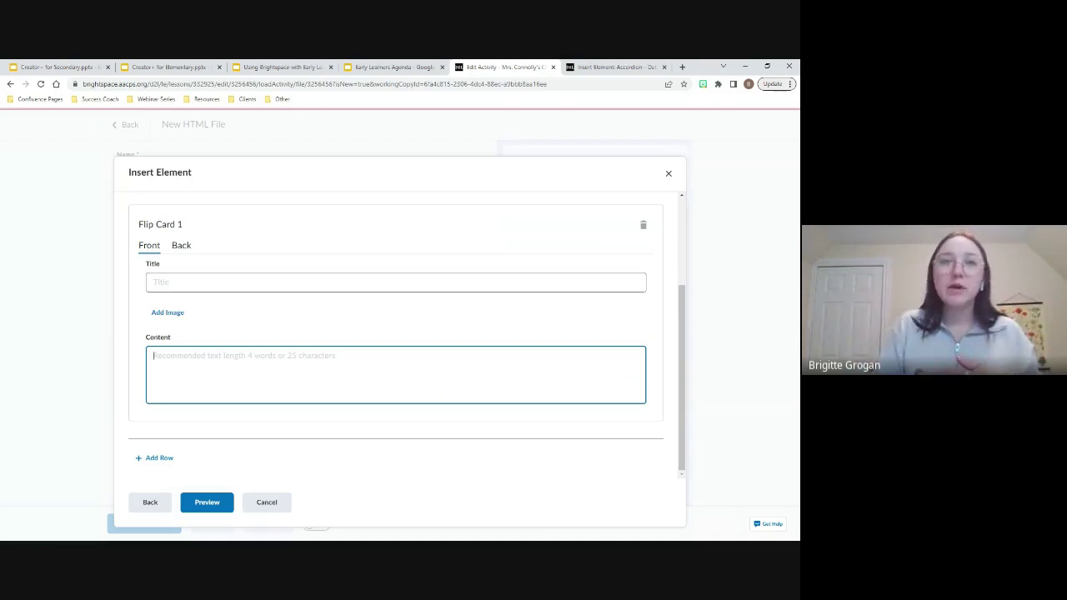
pyautogui.scroll(3, 275, 415)
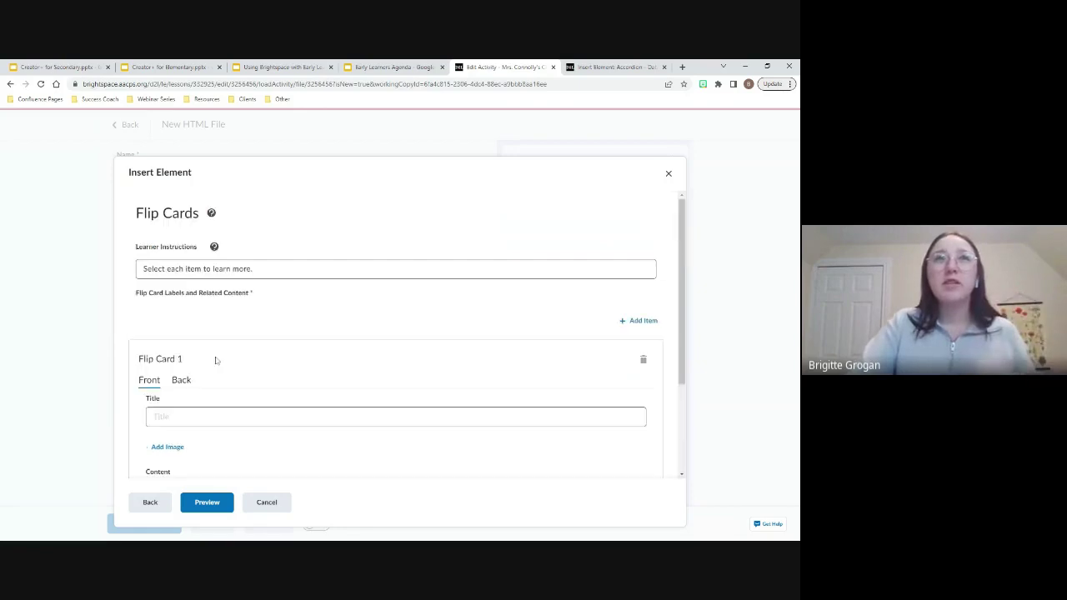
pyautogui.click(265, 504)
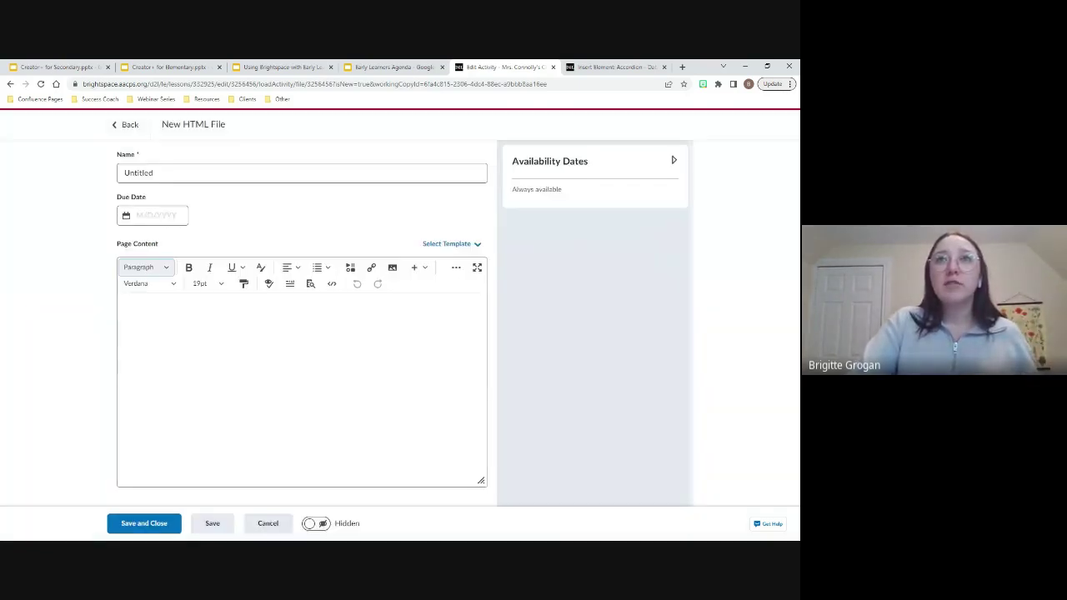
# Step: Look over the Timeline element's panel title and text fields, and cancel both the element and the untitled HTML file
pyautogui.click(414, 267)
pyautogui.click(414, 437)
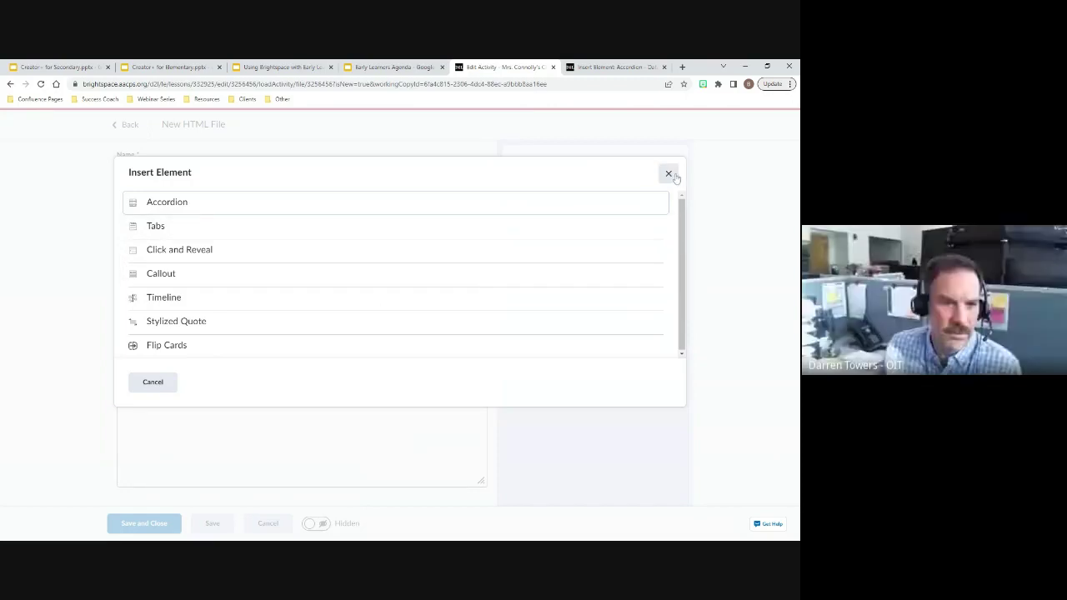
pyautogui.click(318, 303)
pyautogui.scroll(-1, 262, 392)
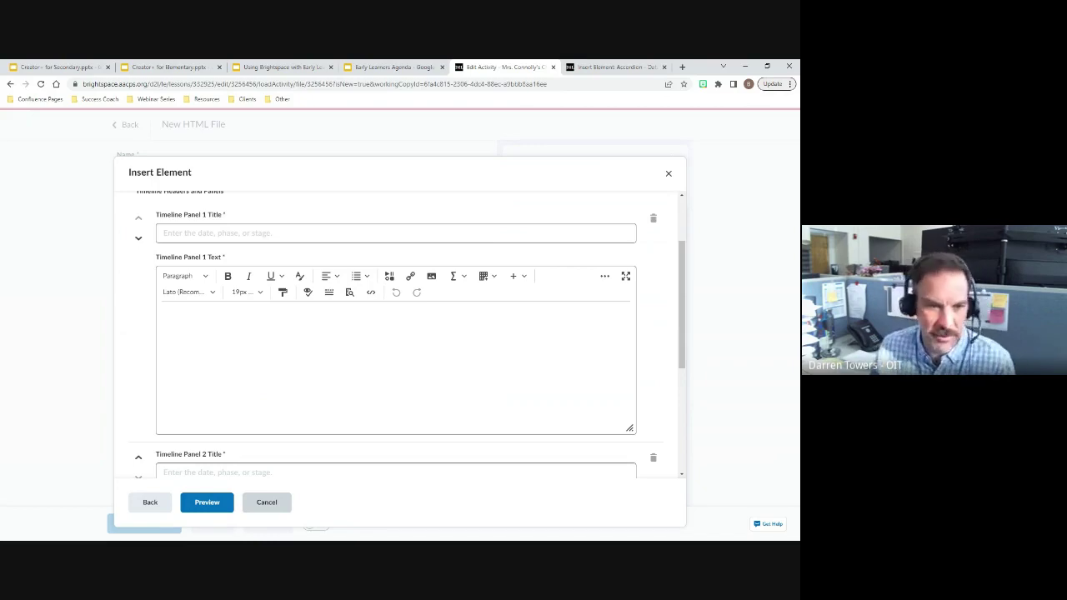
pyautogui.click(282, 508)
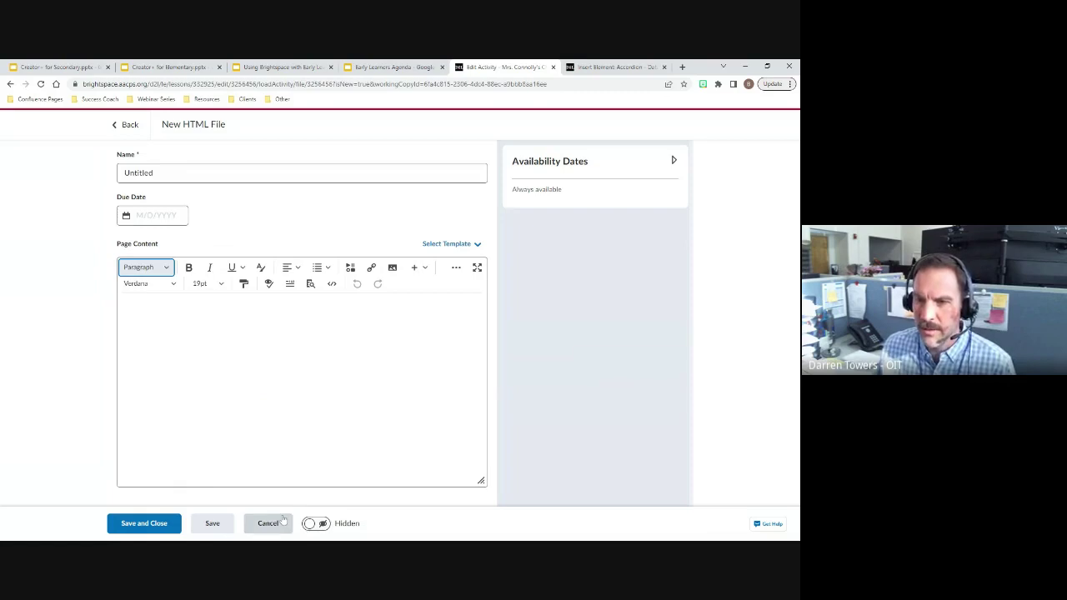
pyautogui.click(267, 524)
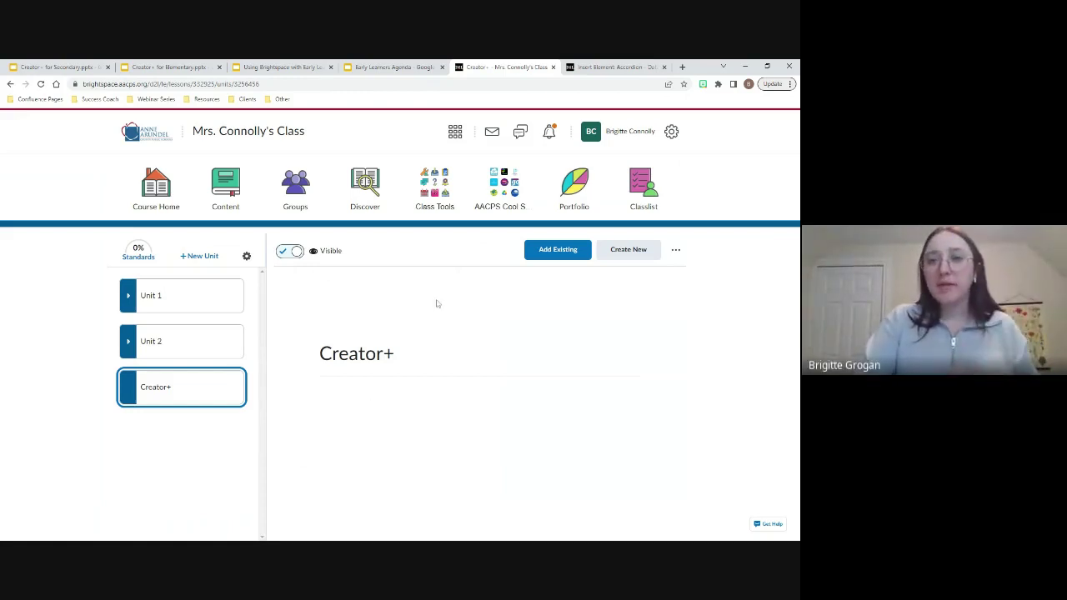
# Step: Switch to the Creator+ Sandbox course and open the "Insert Element: Accordion - Data" page for editing
pyautogui.click(590, 68)
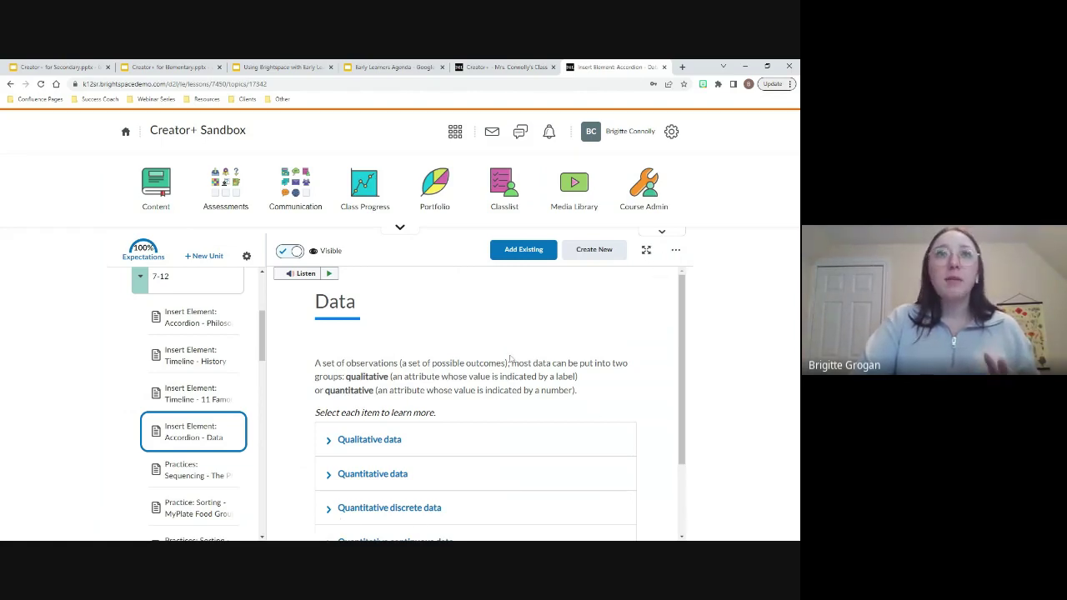
pyautogui.click(675, 250)
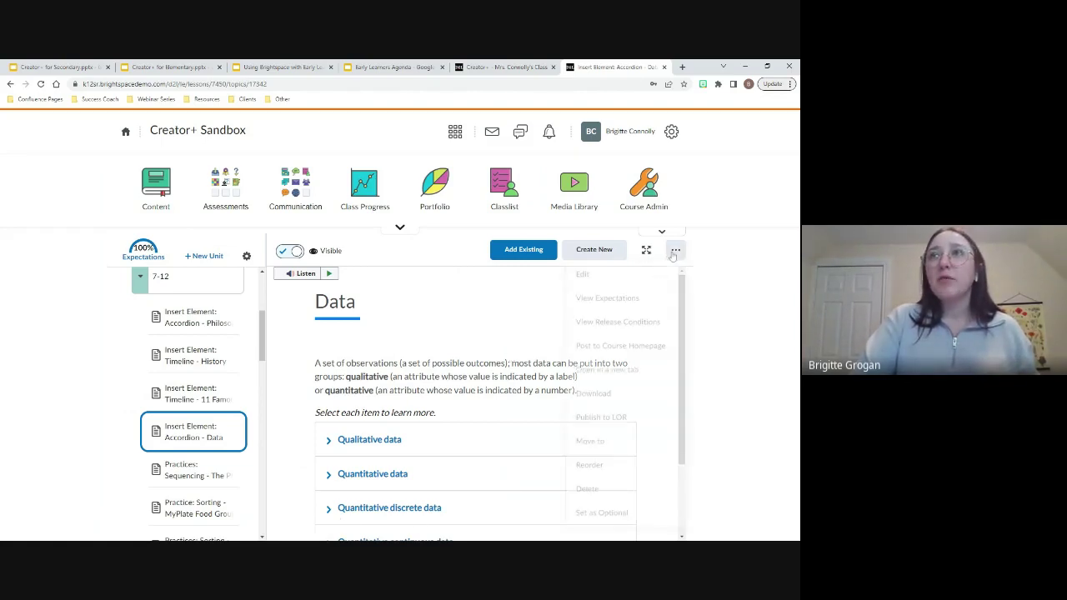
pyautogui.click(629, 286)
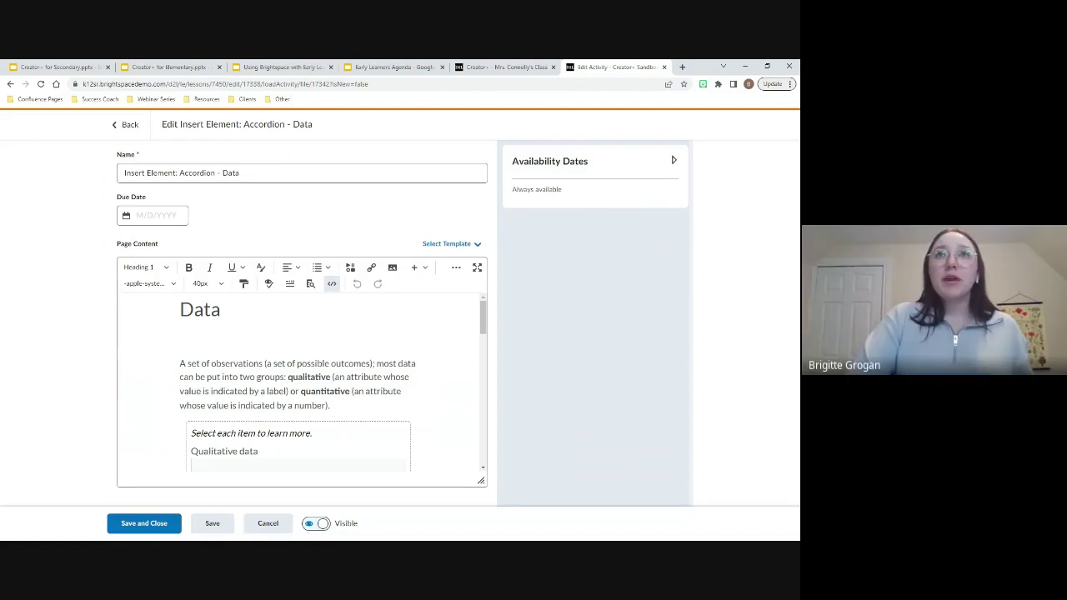
# Step: View and select the entire source code of the Accordion - Data page, and exit the editor, discarding changes
pyautogui.click(331, 285)
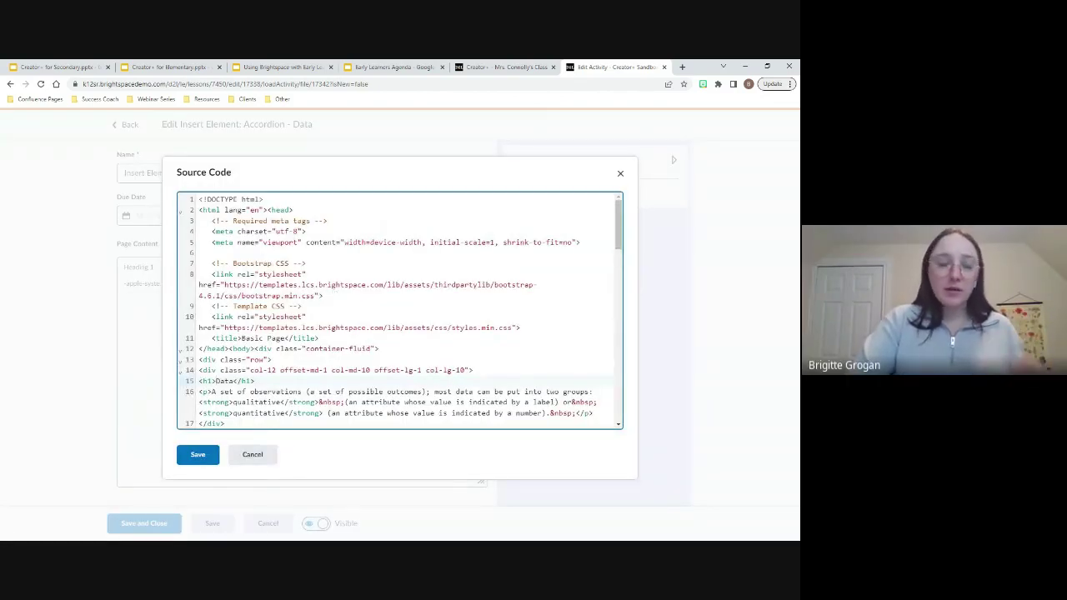
pyautogui.click(303, 306)
pyautogui.hotkey('ctrl', 'a')
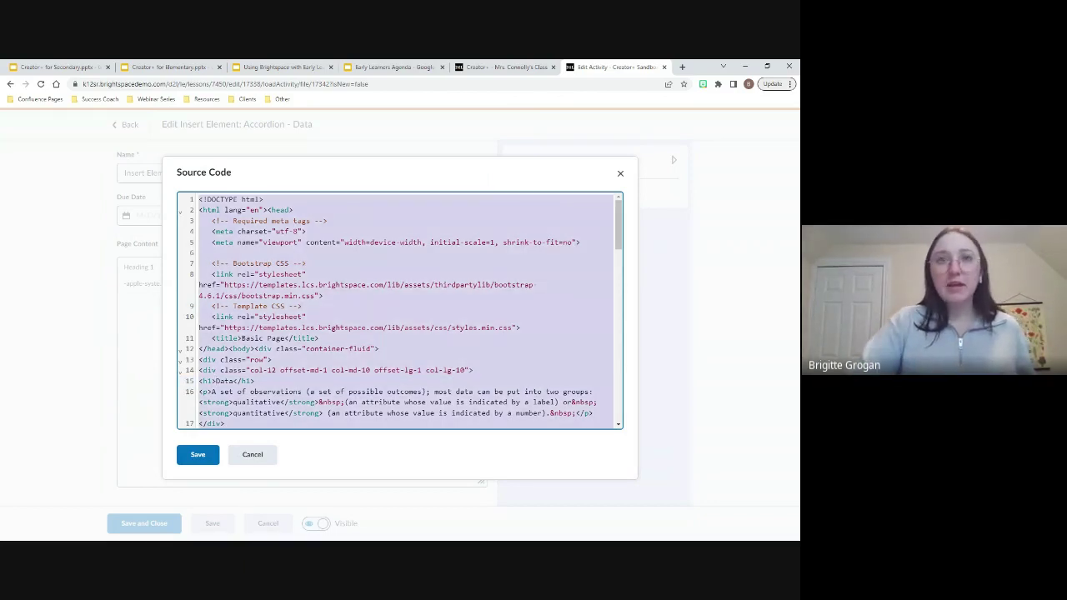
pyautogui.click(264, 456)
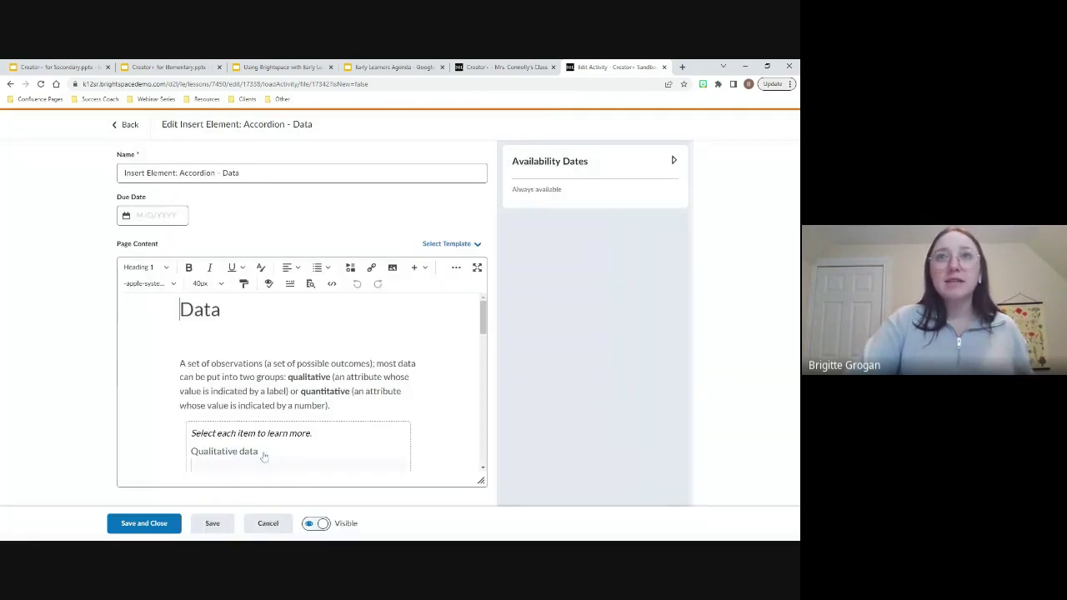
pyautogui.click(125, 124)
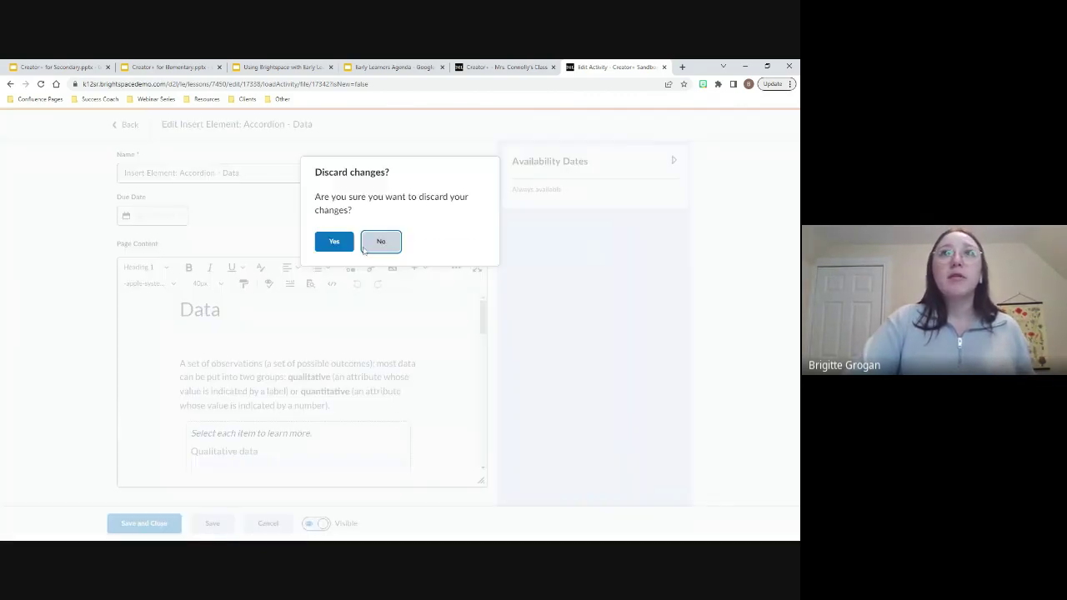
pyautogui.click(343, 241)
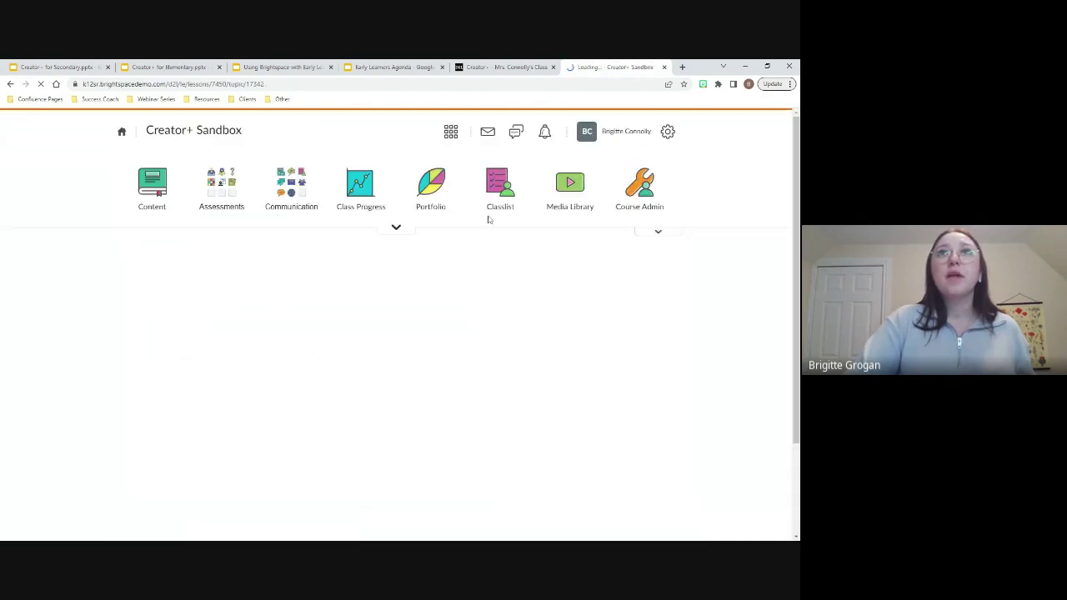
# Step: Return to the teacher's own class course and create a new HTML file in its unit
pyautogui.click(455, 131)
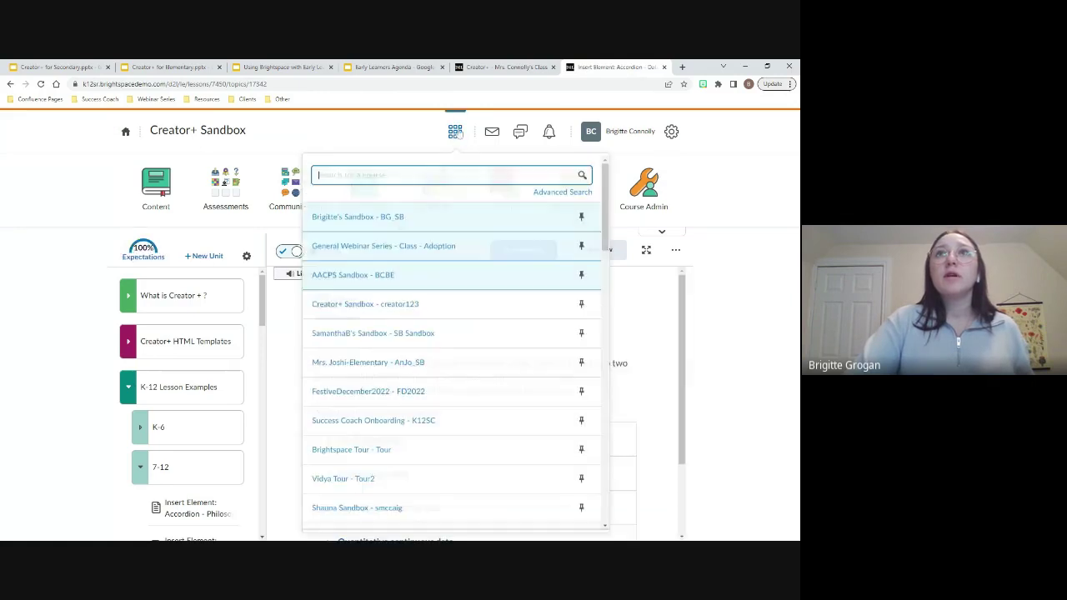
pyautogui.click(500, 70)
pyautogui.click(623, 248)
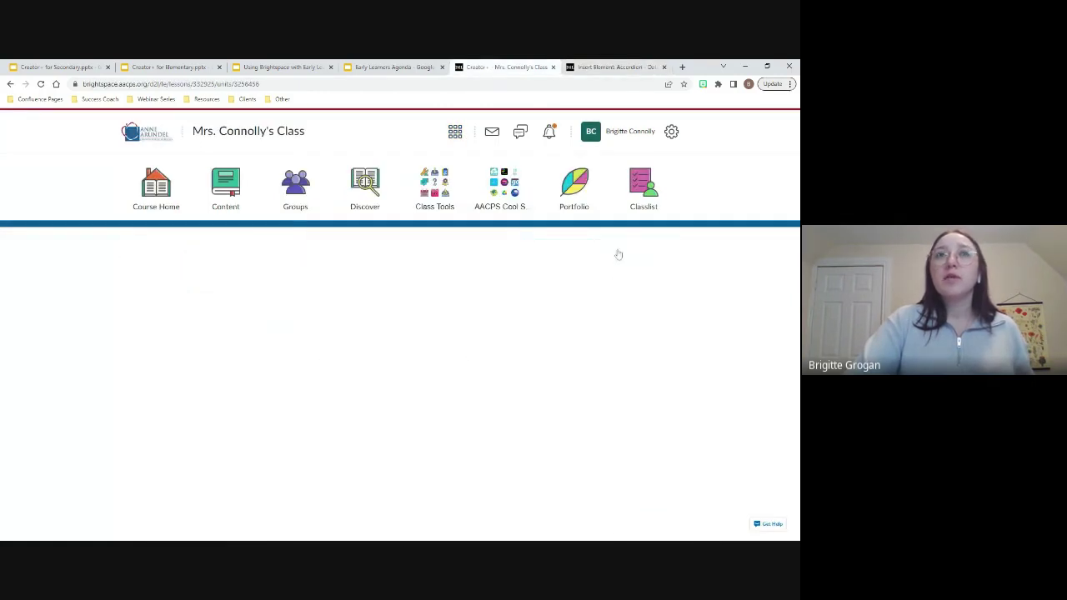
pyautogui.click(294, 321)
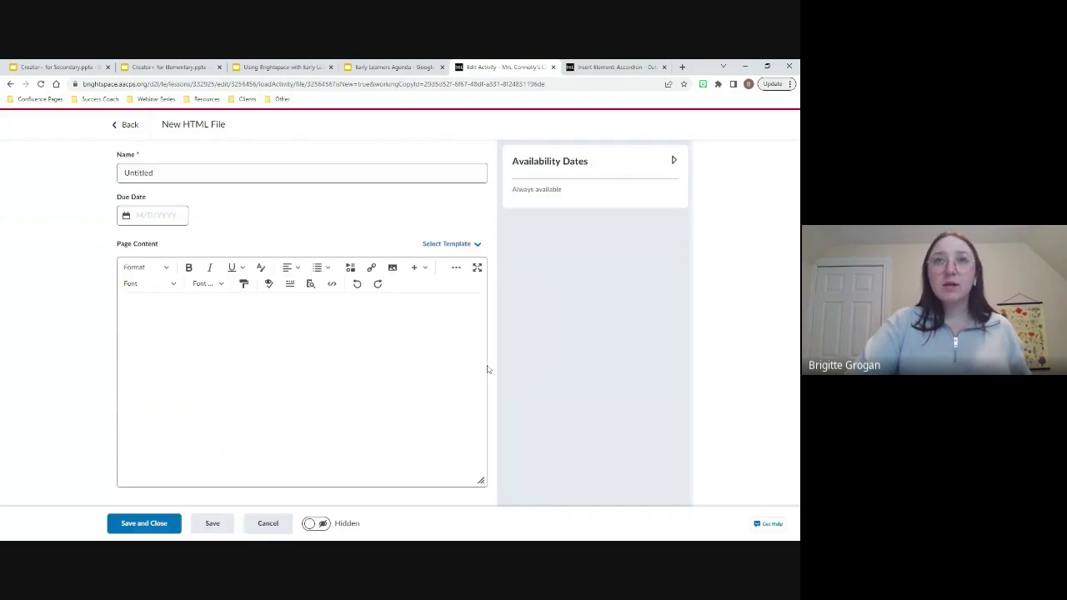
# Step: Replace the new HTML file's source code with the copied Accordion - Data page code and save the code
pyautogui.click(332, 283)
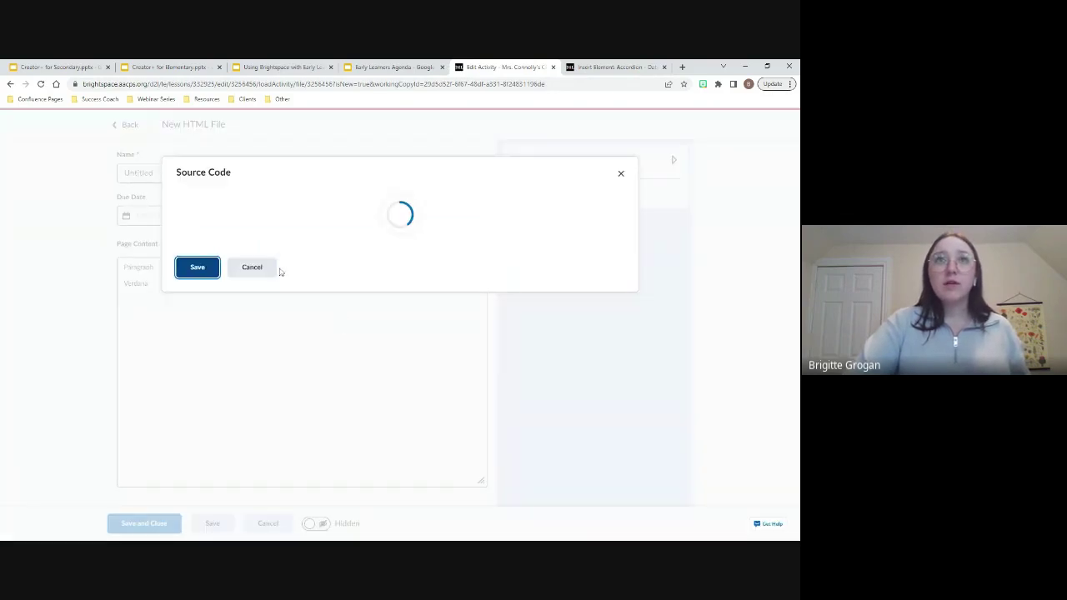
pyautogui.moveTo(275, 221); pyautogui.dragTo(193, 188)
pyautogui.hotkey('ctrl', 'v')
pyautogui.click(197, 454)
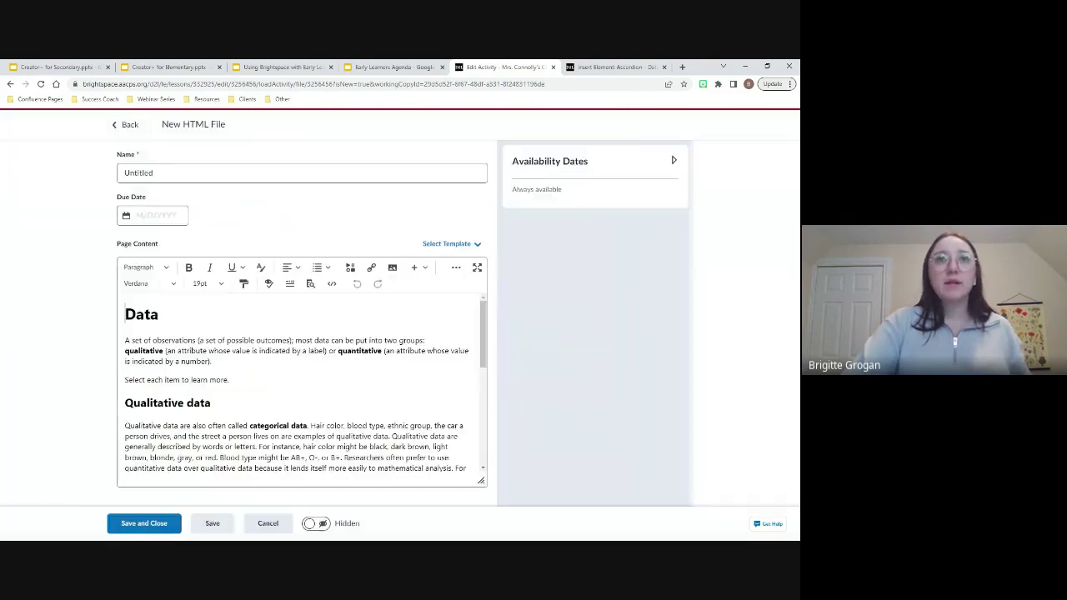
# Step: Look over the pasted Data accordion content and discard the untitled HTML file
pyautogui.scroll(-5, 301, 384)
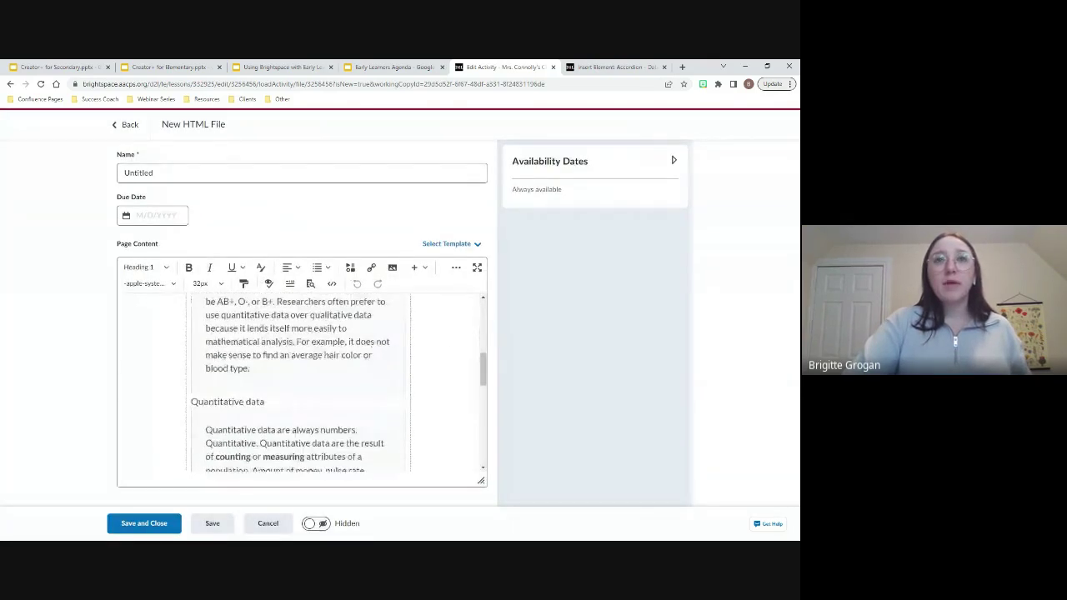
pyautogui.scroll(3, 334, 384)
pyautogui.scroll(-10, 300, 383)
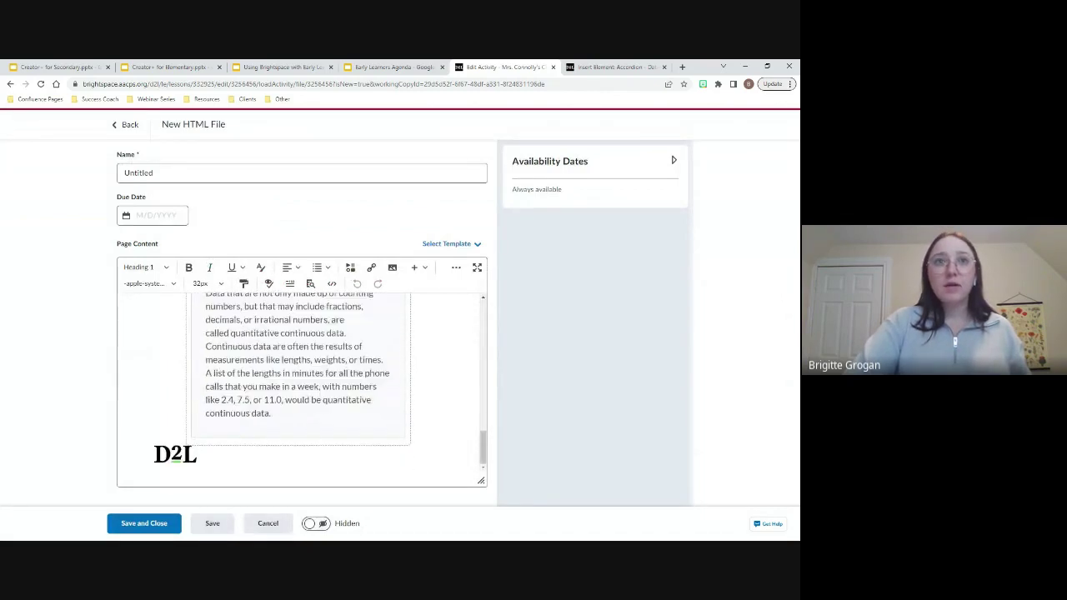
pyautogui.click(288, 524)
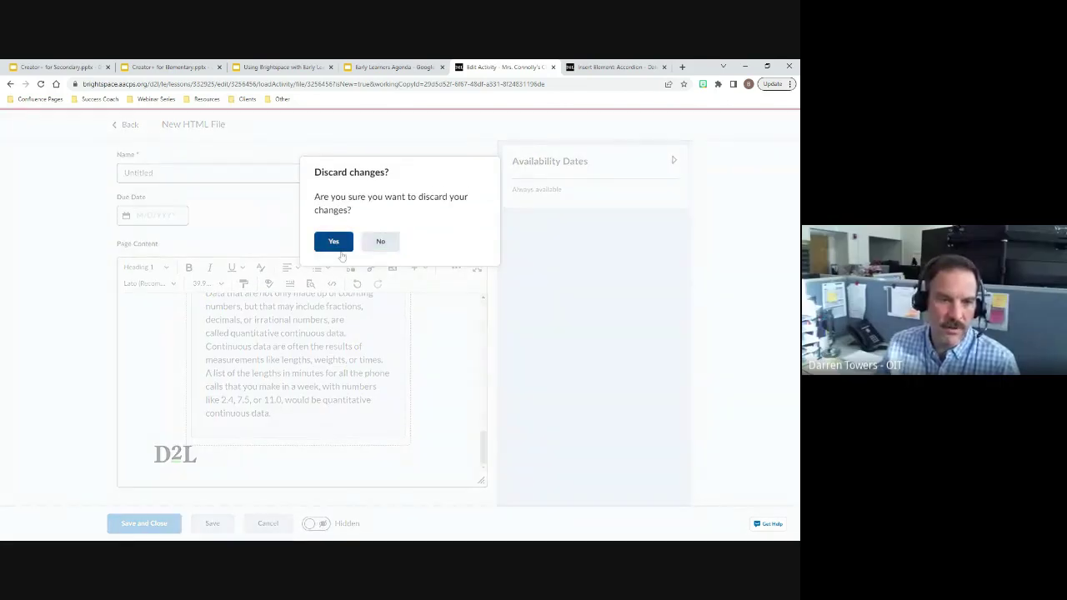
pyautogui.click(338, 245)
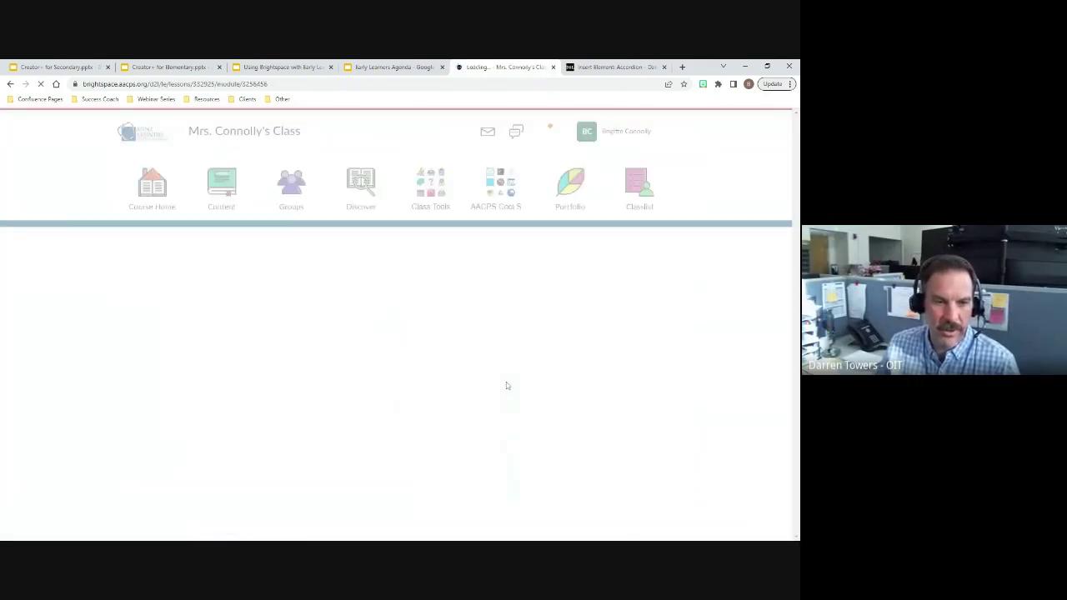
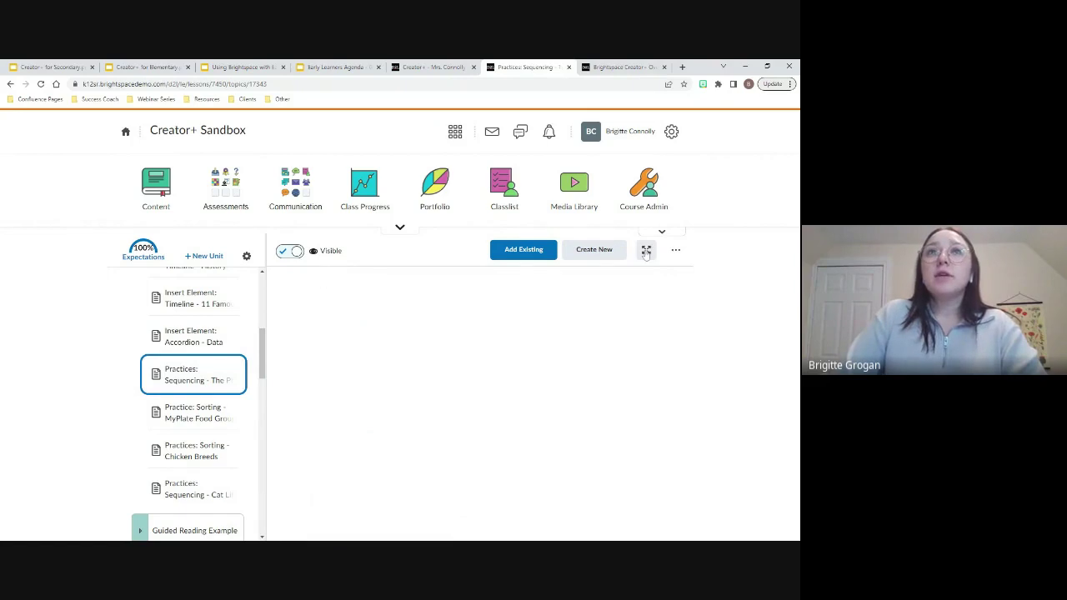
# Step: View the meiosis I sequencing practice in fullscreen and look over its phase images and description cards
pyautogui.click(646, 251)
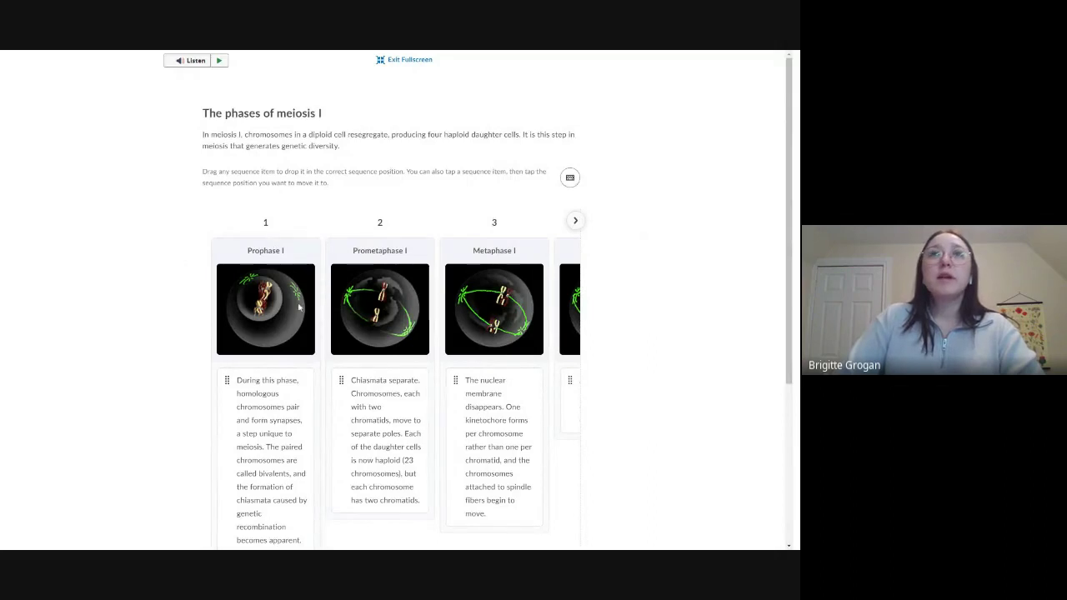
pyautogui.scroll(-1, 600, 343)
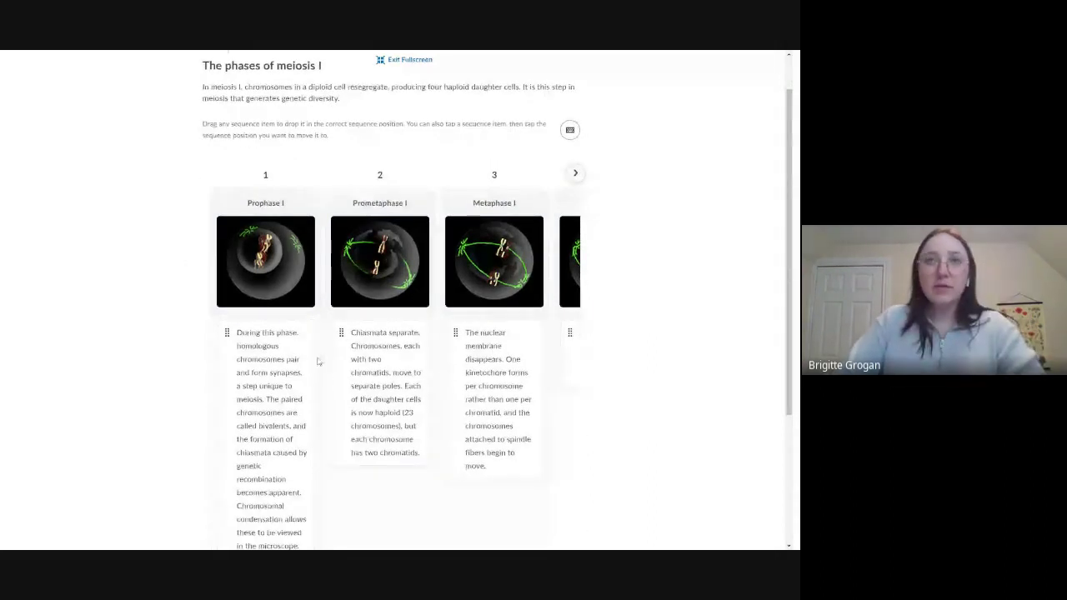
pyautogui.scroll(-1, 301, 209)
pyautogui.scroll(1, 309, 267)
pyautogui.scroll(-2, 316, 318)
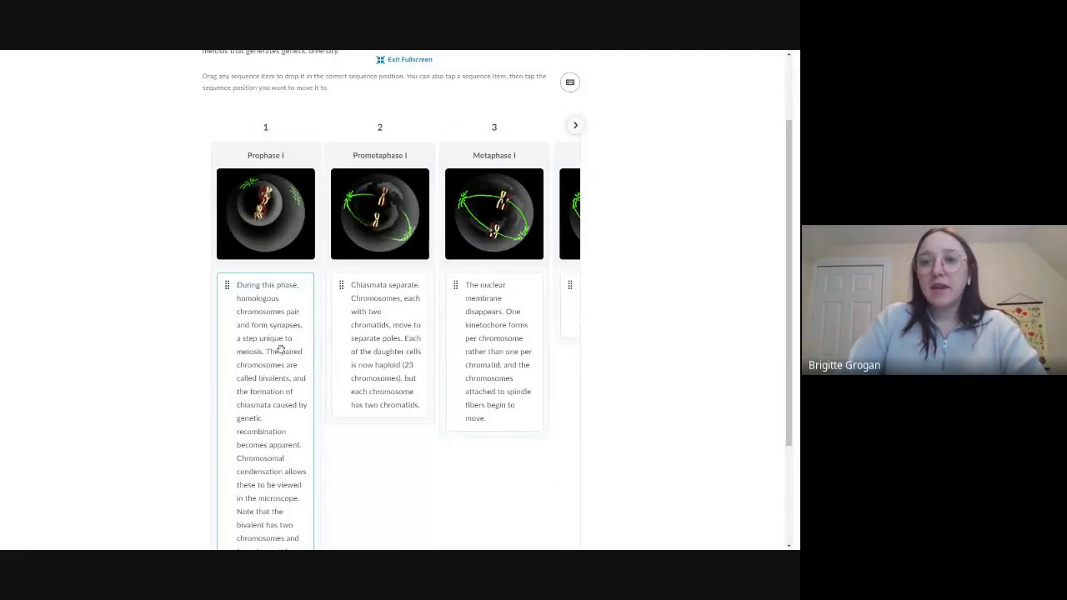
pyautogui.scroll(-1, 281, 350)
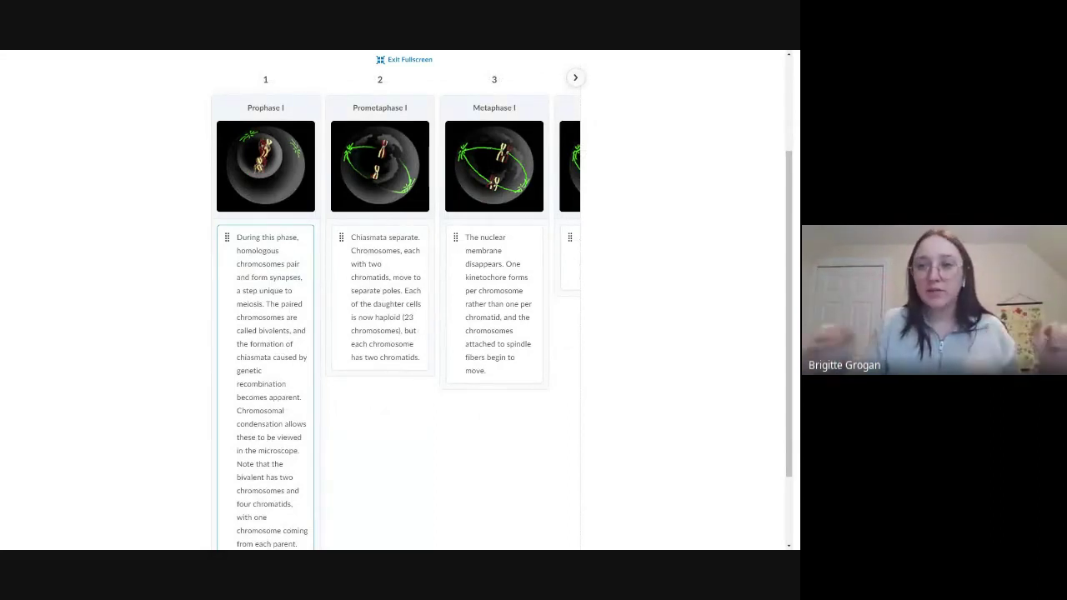
# Step: Move the homologous chromosome pairing card from Prophase I to Anaphase I, and the nuclear membrane card from Prometaphase I to Anaphase I
pyautogui.moveTo(379, 309); pyautogui.dragTo(299, 347)
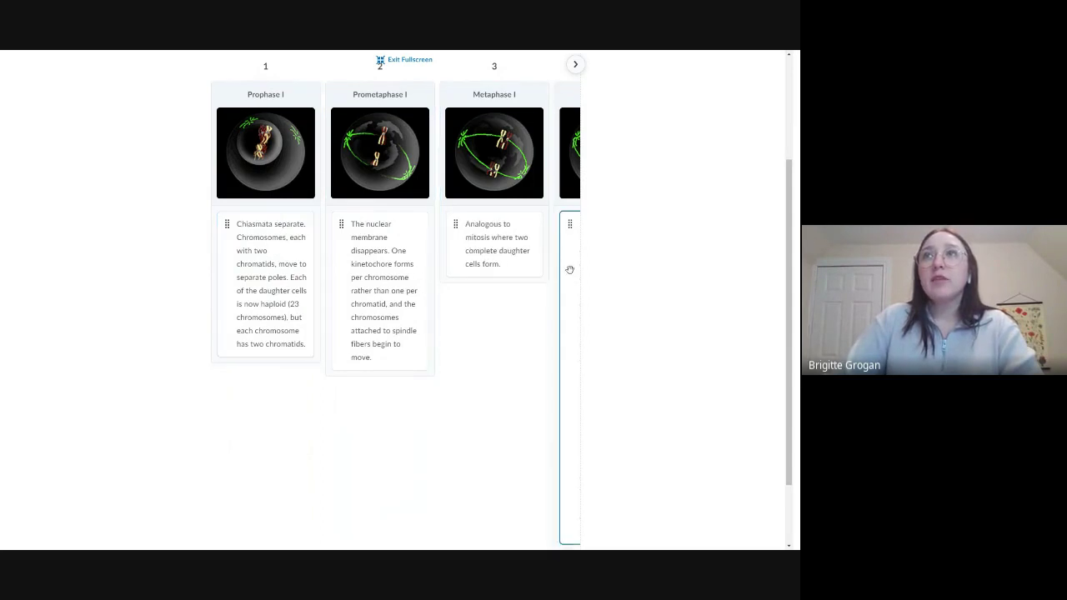
pyautogui.scroll(2, 500, 267)
pyautogui.moveTo(573, 183)
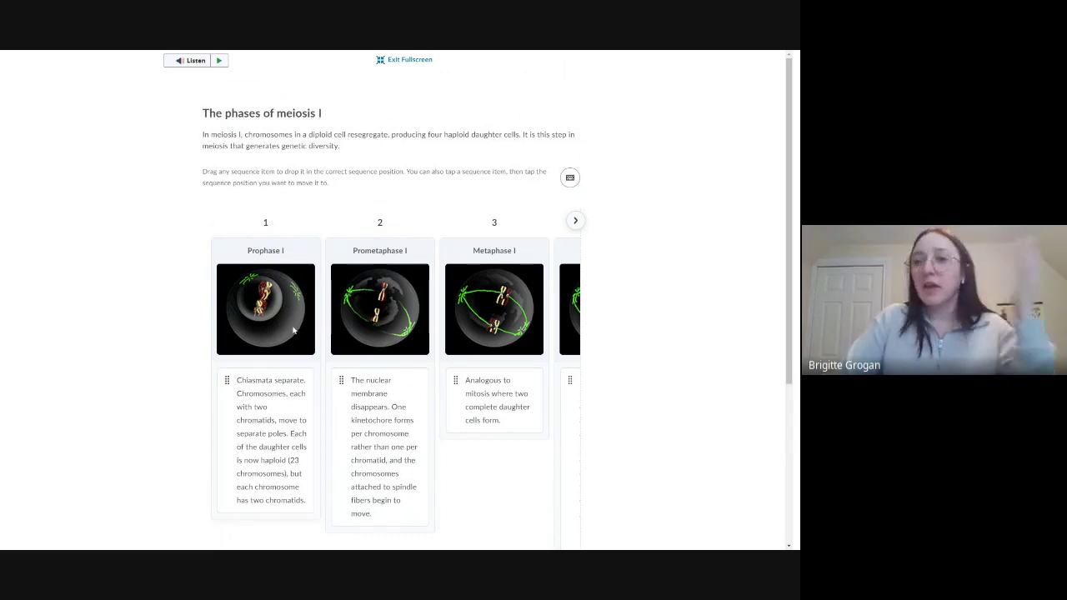
pyautogui.click(431, 448)
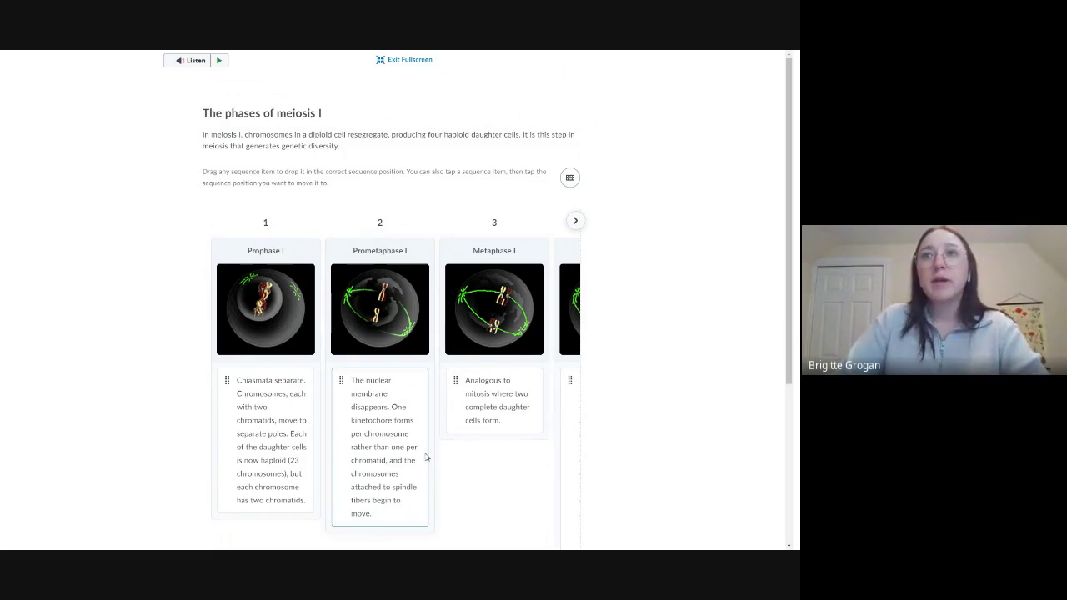
pyautogui.scroll(-1, 548, 409)
pyautogui.click(440, 406)
pyautogui.scroll(-2, 440, 406)
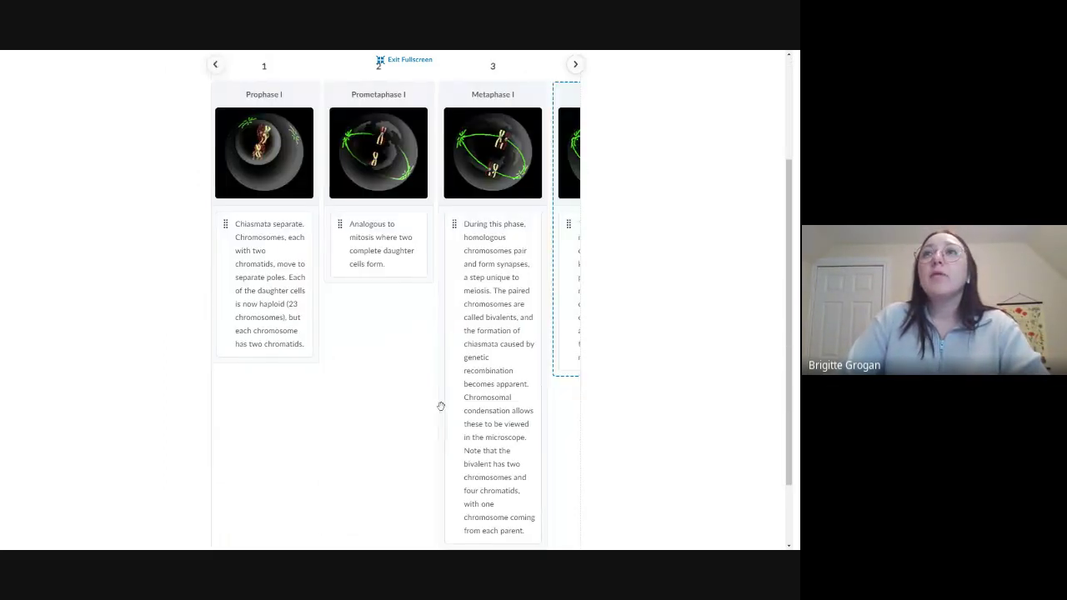
# Step: Move the bivalents description card from Cytokinesis to Anaphase I in the meiosis sequence
pyautogui.scroll(3, 441, 406)
pyautogui.hscroll(3, 457, 250)
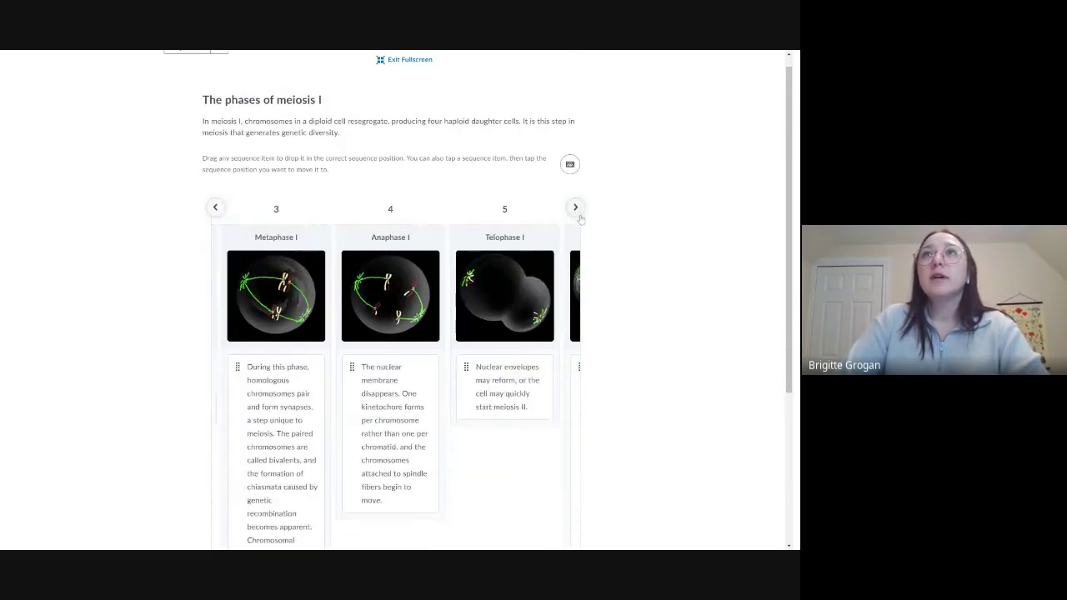
pyautogui.click(574, 208)
pyautogui.click(547, 400)
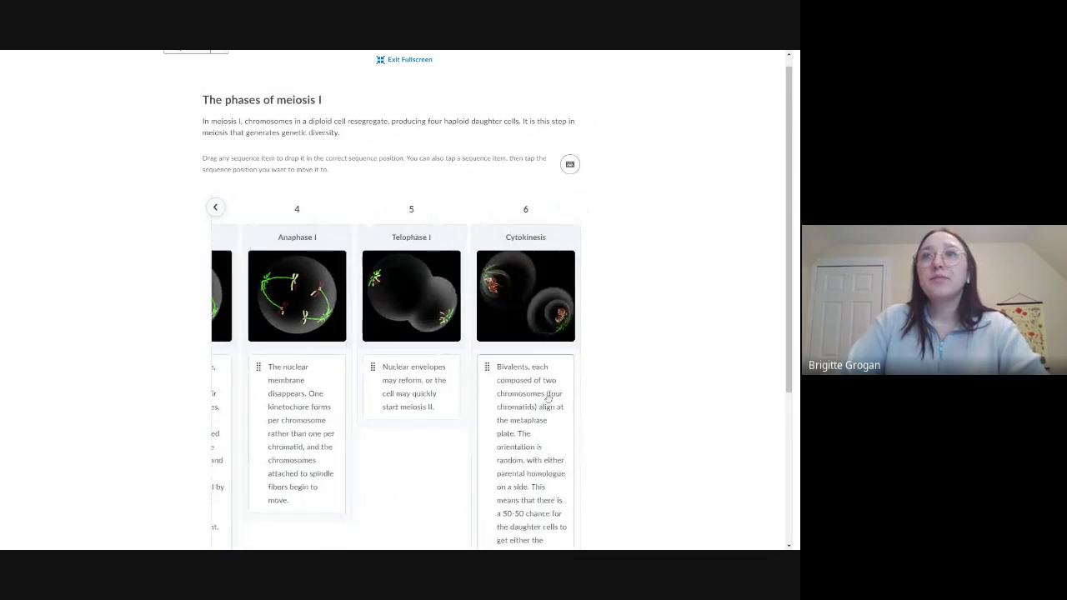
pyautogui.scroll(-1, 533, 395)
pyautogui.press('Left')
pyautogui.press('Left')
# Step: Check the answers of the meiosis sequence, review the feedback, and restart the practice
pyautogui.hscroll(-3, 416, 375)
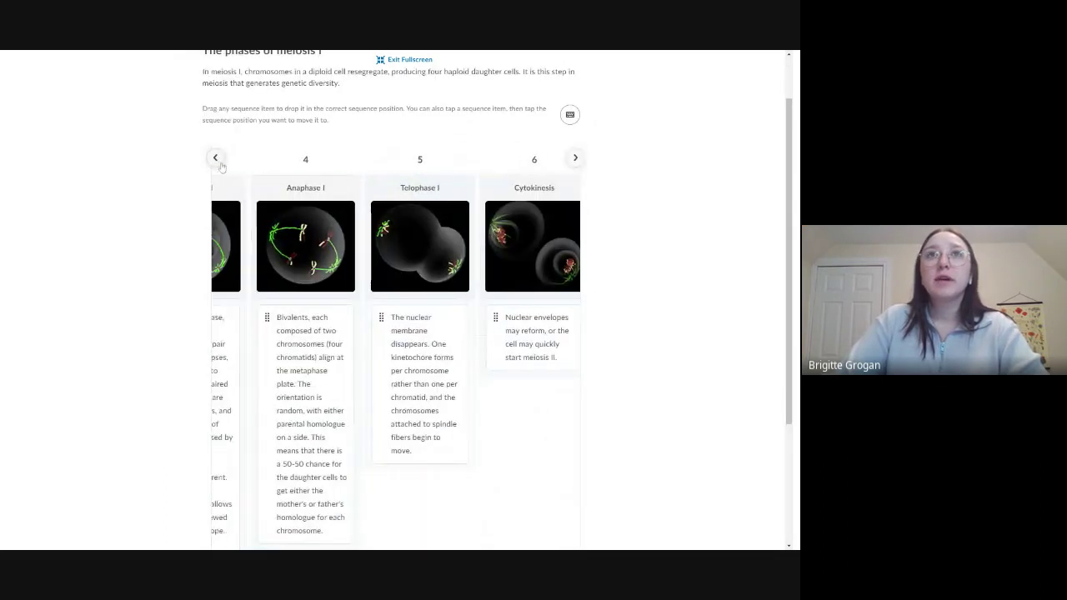
pyautogui.scroll(-3, 413, 374)
pyautogui.click(239, 504)
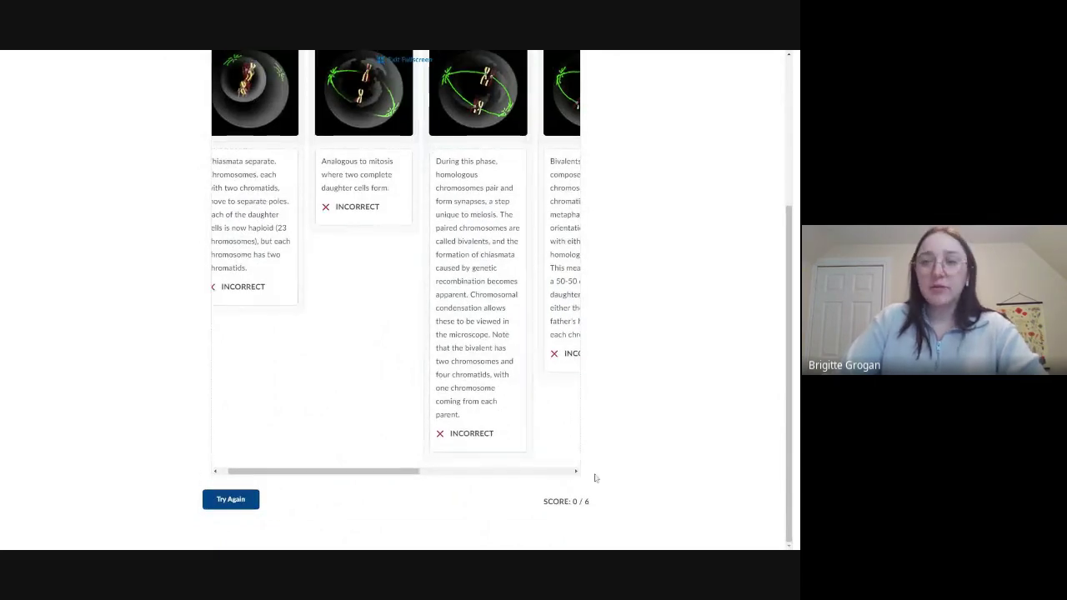
pyautogui.scroll(2, 603, 459)
pyautogui.scroll(-2, 601, 451)
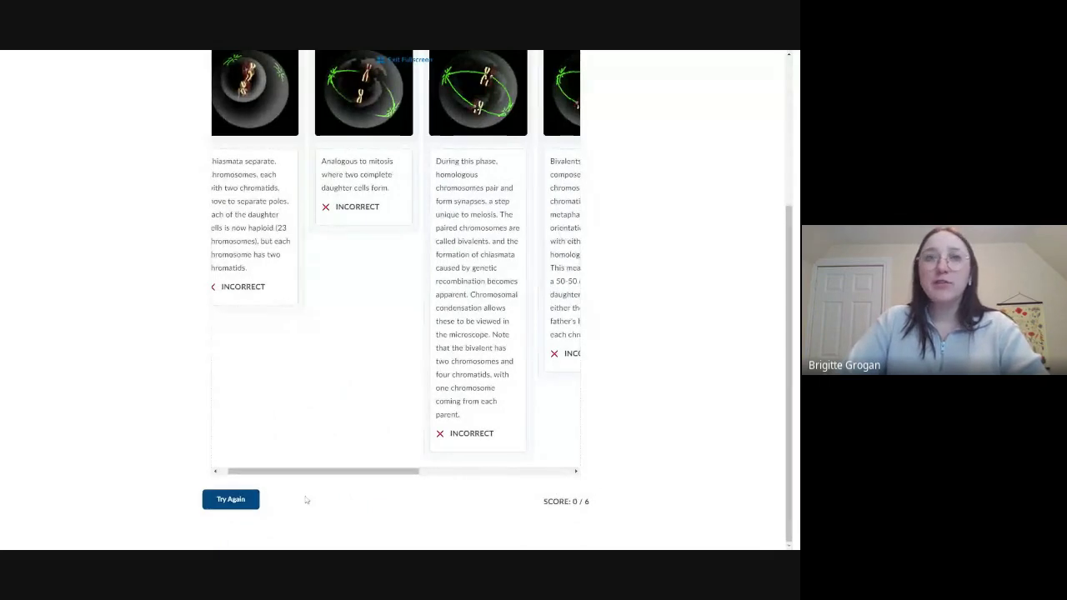
pyautogui.click(232, 500)
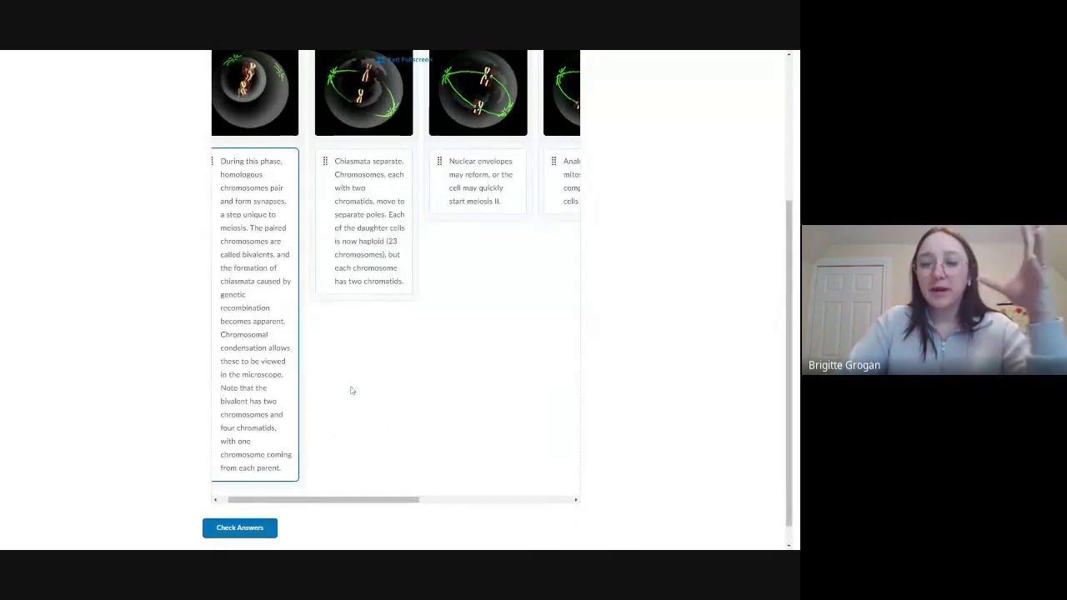
pyautogui.scroll(5, 359, 379)
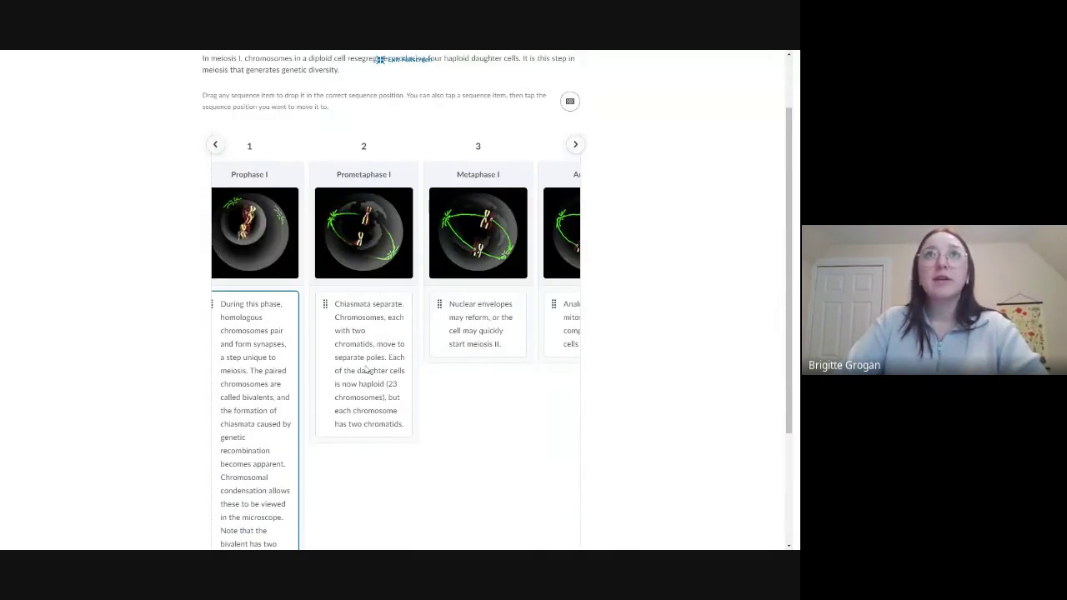
# Step: Leave the meiosis practice's fullscreen view and open the MyPlate Food Groups sorting practice in fullscreen
pyautogui.click(427, 61)
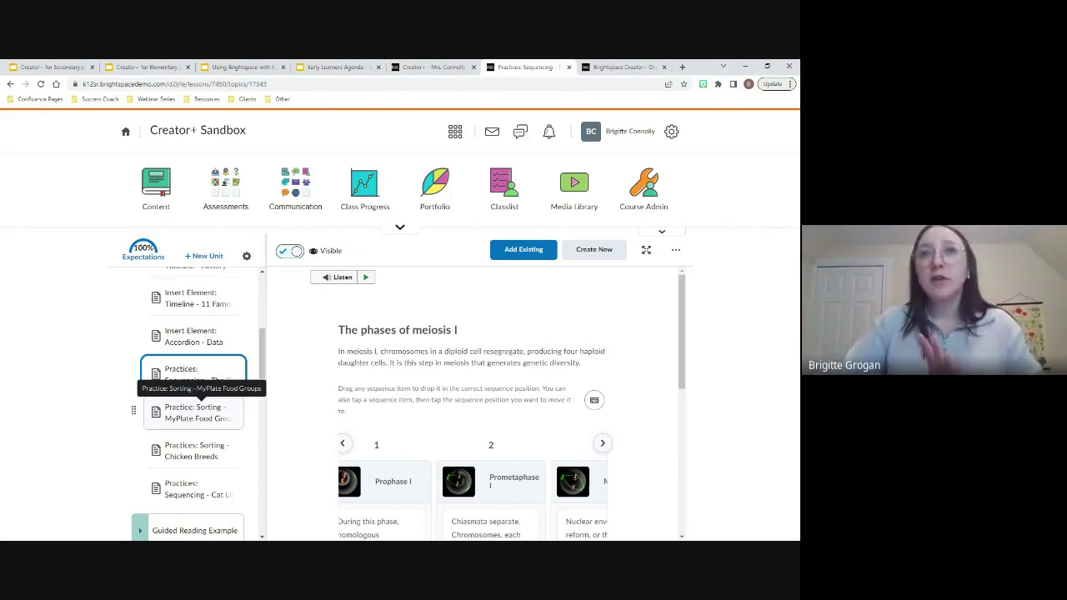
pyautogui.click(193, 413)
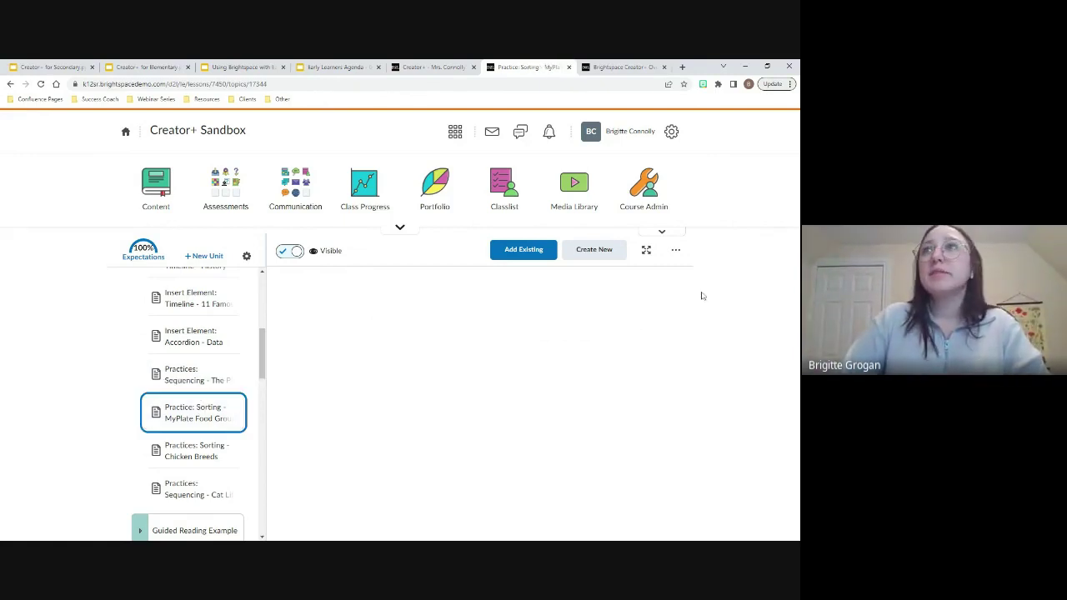
pyautogui.click(646, 249)
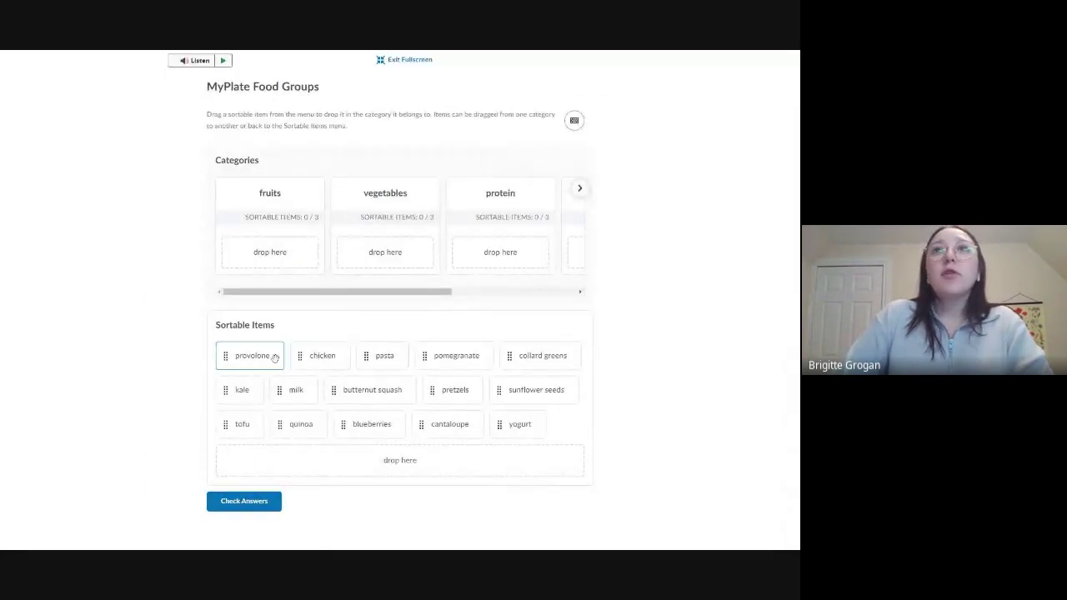
# Step: Sort provolone, milk and yogurt into dairy, pasta into grains, and chicken into protein
pyautogui.click(579, 189)
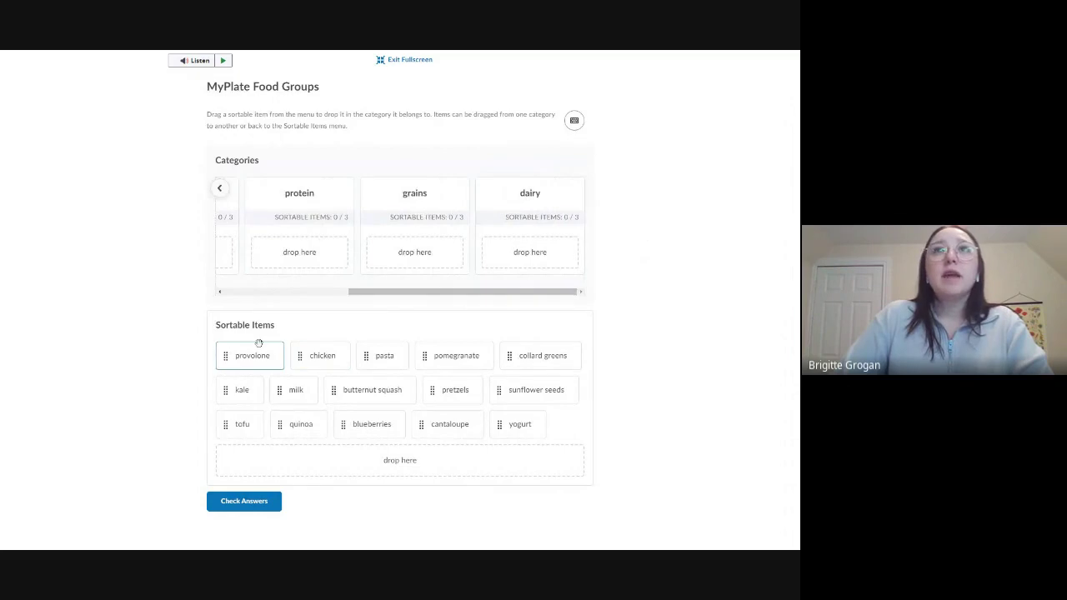
pyautogui.moveTo(259, 355); pyautogui.dragTo(529, 252)
pyautogui.moveTo(303, 384); pyautogui.dragTo(414, 252)
pyautogui.moveTo(239, 384); pyautogui.dragTo(295, 252)
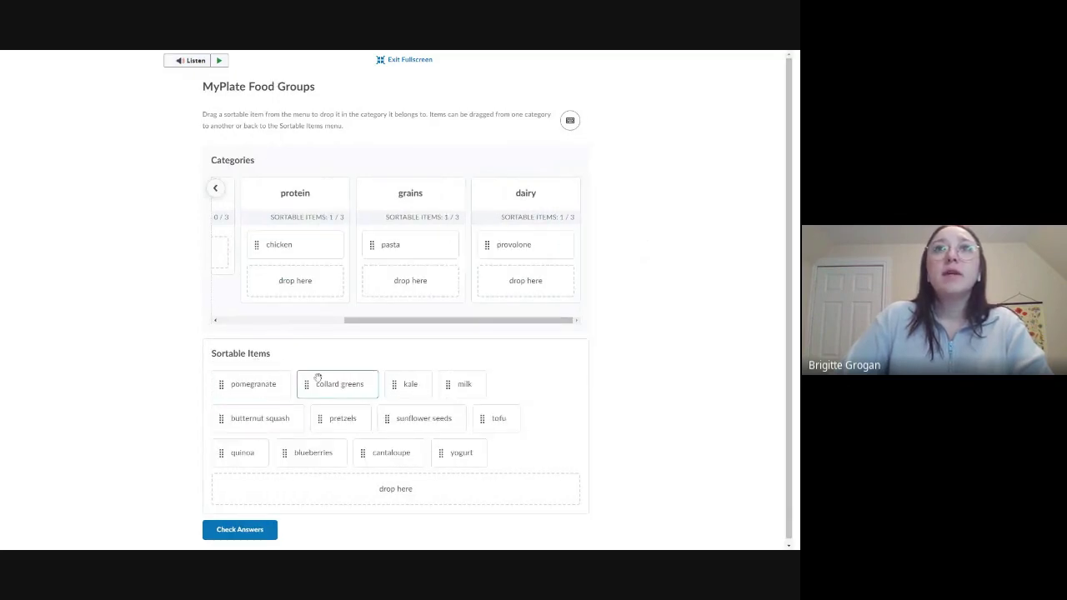
pyautogui.moveTo(464, 384); pyautogui.dragTo(526, 280)
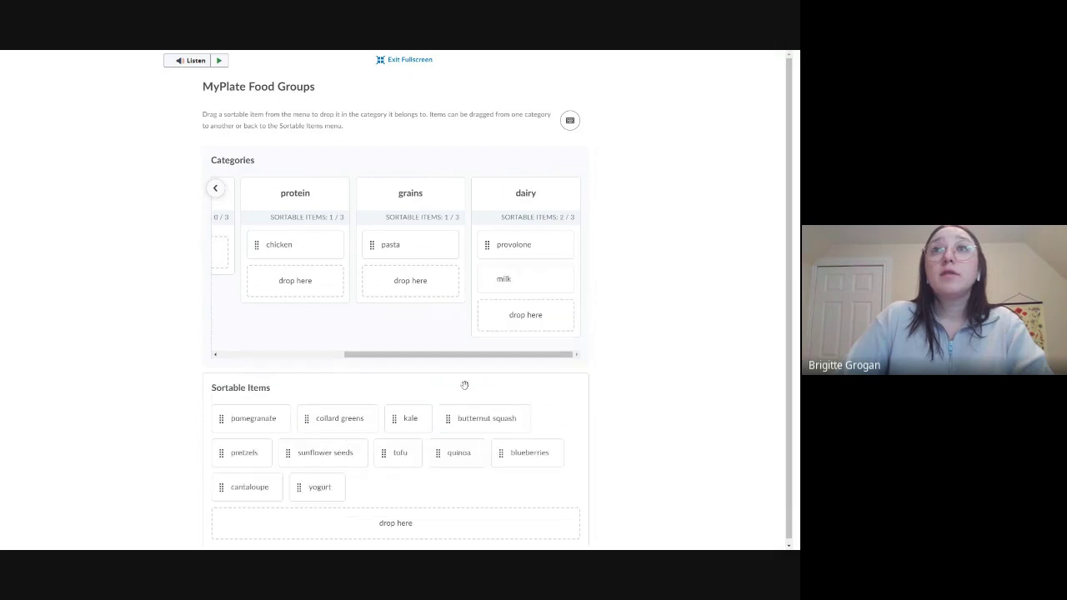
pyautogui.moveTo(333, 484); pyautogui.dragTo(534, 311)
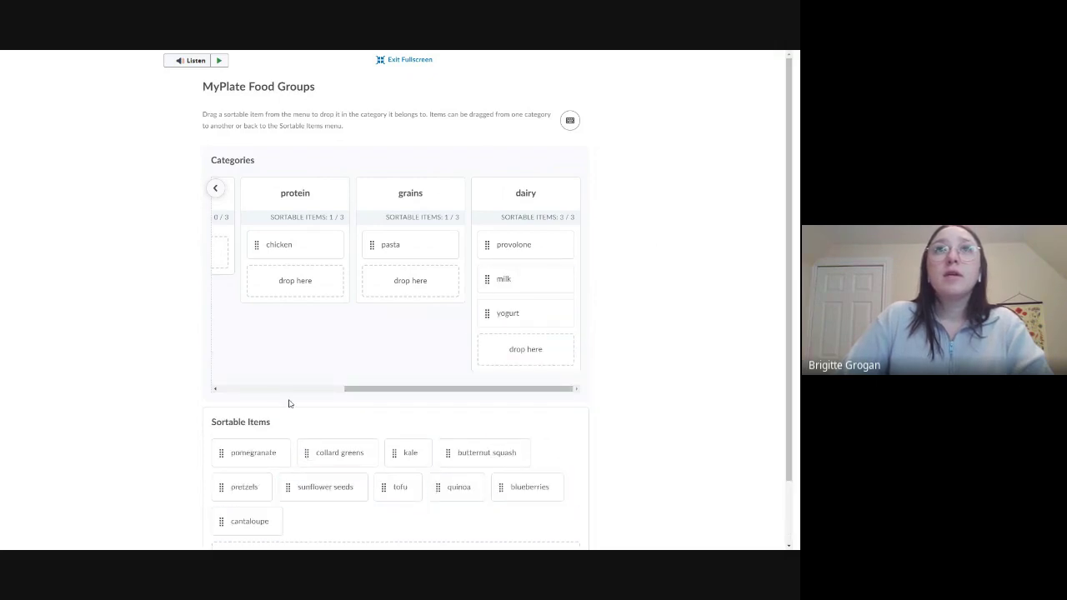
# Step: Sort pomegranate into fruits, collard greens and butternut squash into vegetables, pretzels into grains, and sunflower seeds and tofu into protein
pyautogui.click(215, 190)
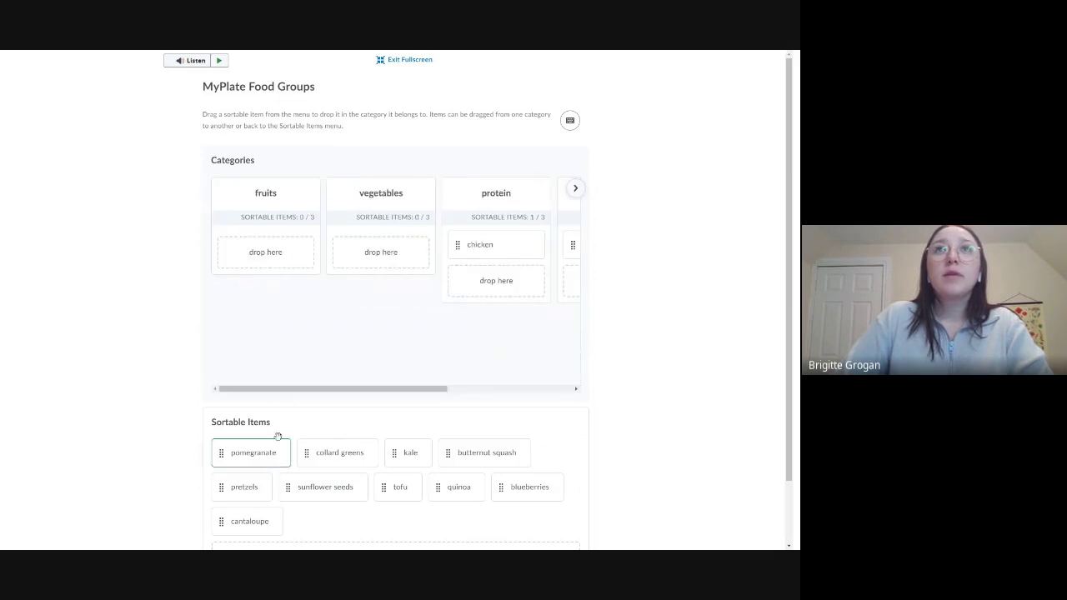
pyautogui.moveTo(253, 453); pyautogui.dragTo(265, 252)
pyautogui.moveTo(286, 448); pyautogui.dragTo(381, 251)
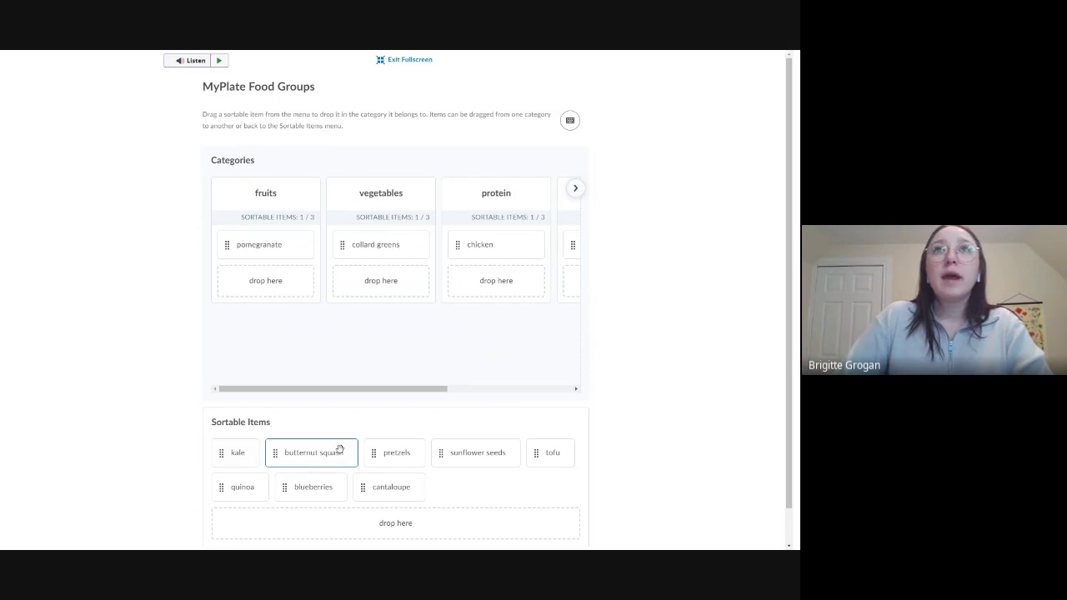
pyautogui.moveTo(337, 449); pyautogui.dragTo(381, 280)
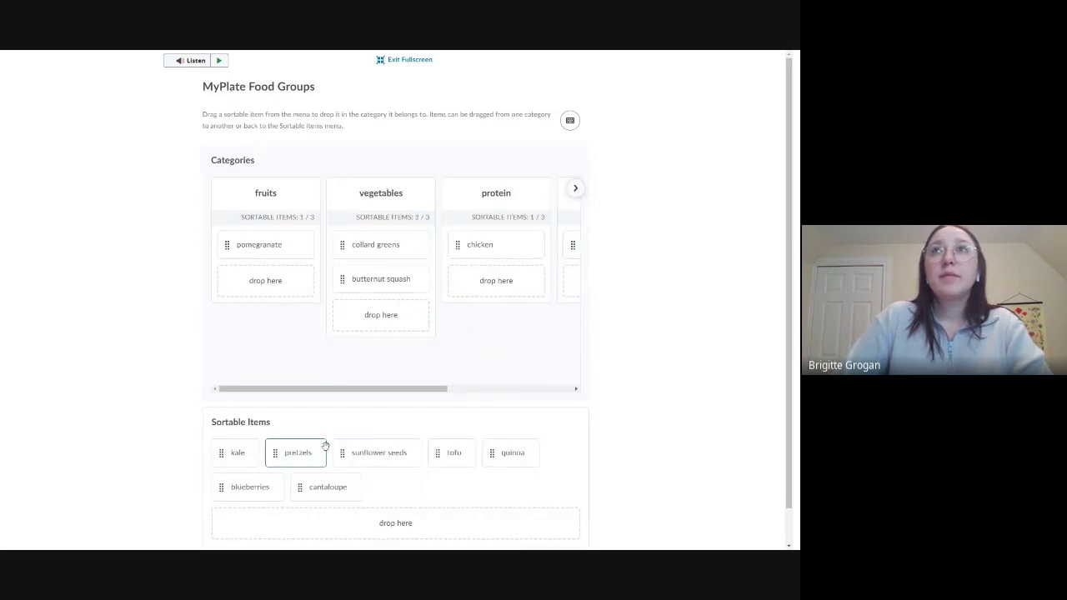
pyautogui.moveTo(325, 445); pyautogui.dragTo(571, 280)
pyautogui.moveTo(389, 450); pyautogui.dragTo(496, 280)
pyautogui.moveTo(316, 452); pyautogui.dragTo(495, 314)
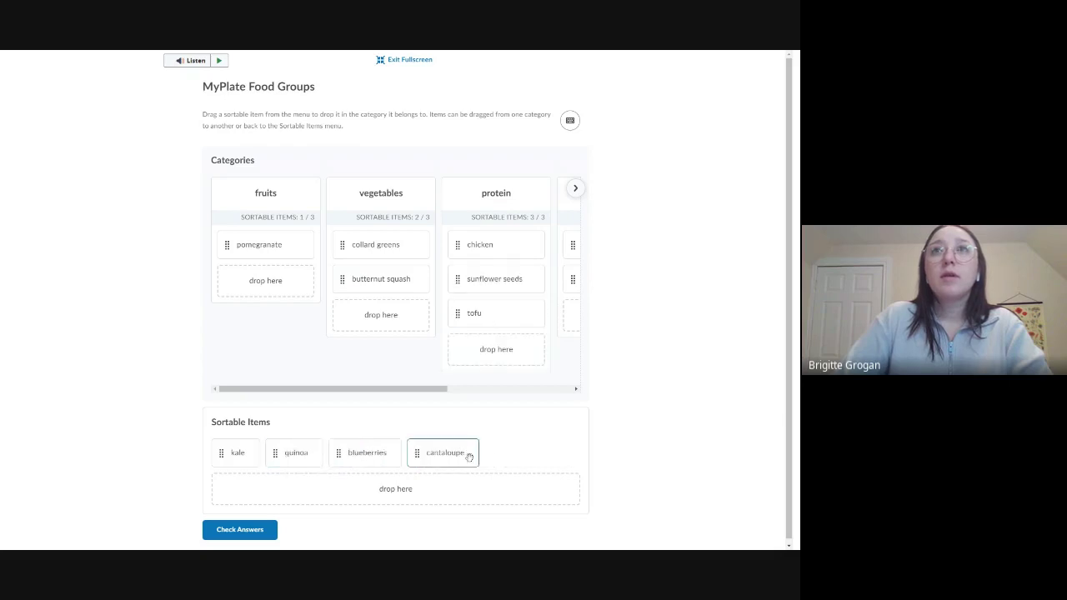
# Step: Sort the remaining foods: cantaloupe and blueberries into fruits, kale into vegetables, and quinoa into grains
pyautogui.moveTo(462, 451); pyautogui.dragTo(265, 280)
pyautogui.moveTo(367, 451); pyautogui.dragTo(265, 280)
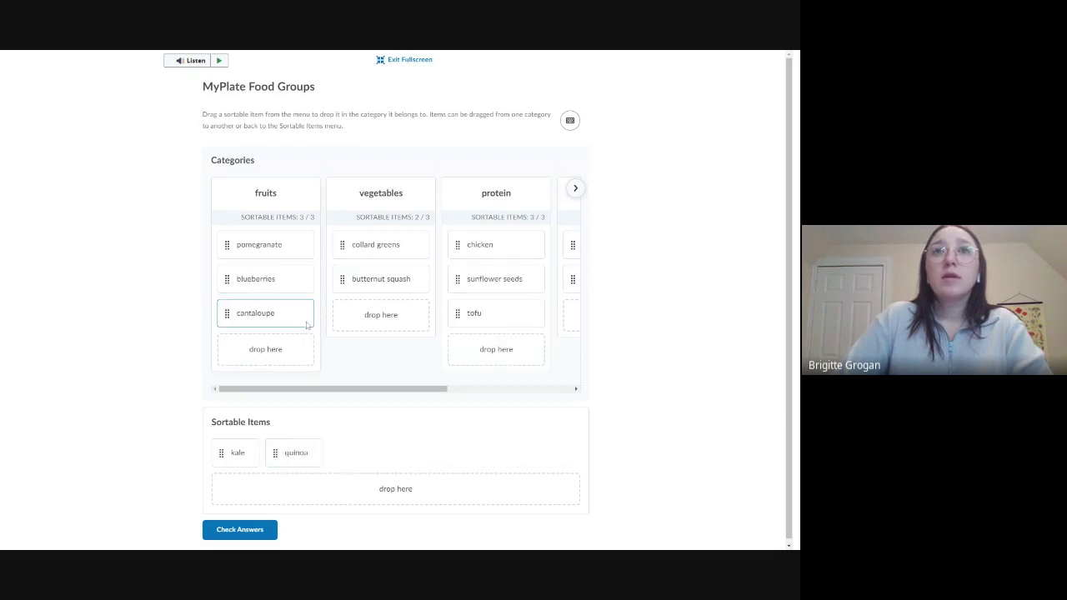
pyautogui.moveTo(239, 453); pyautogui.dragTo(381, 280)
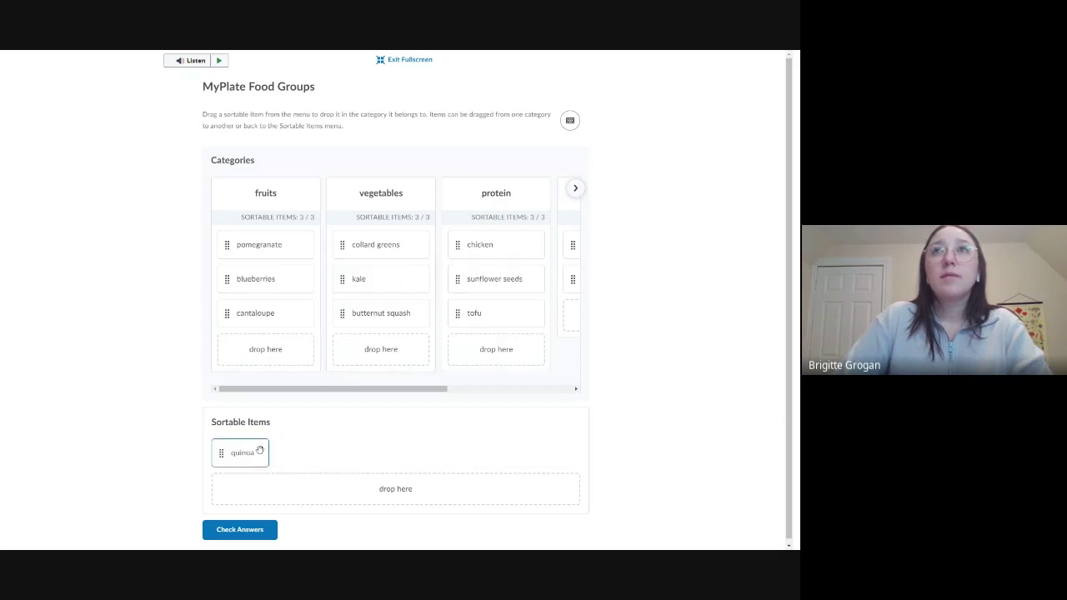
pyautogui.click(260, 453)
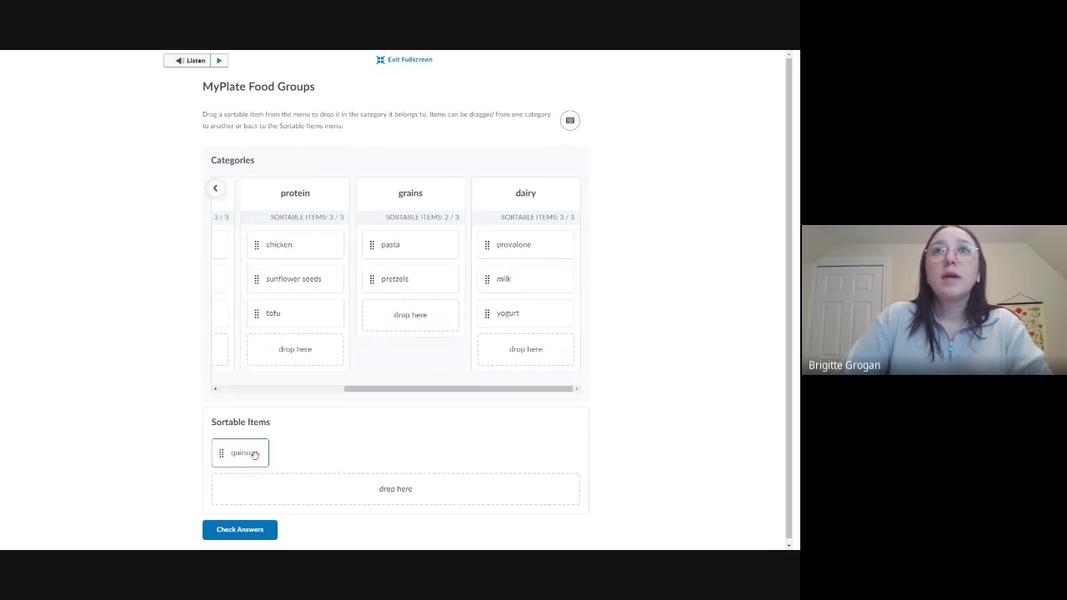
pyautogui.press('space')
# Step: Check the answers of the MyPlate Food Groups practice and review the category and item feedback
pyautogui.click(243, 500)
pyautogui.scroll(-2, 641, 336)
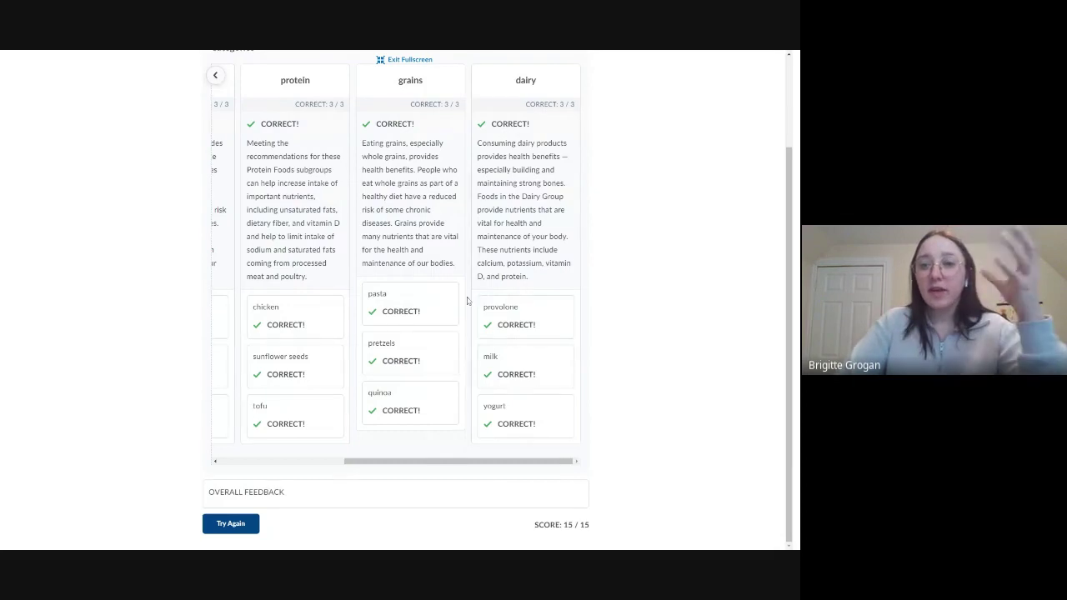
pyautogui.scroll(2, 377, 249)
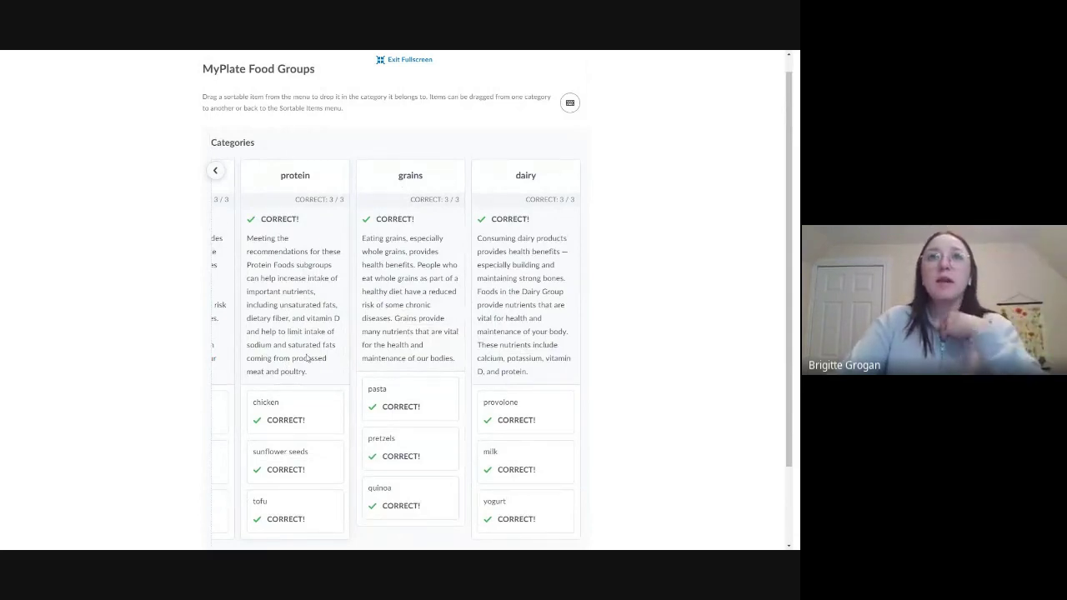
pyautogui.scroll(-1, 307, 357)
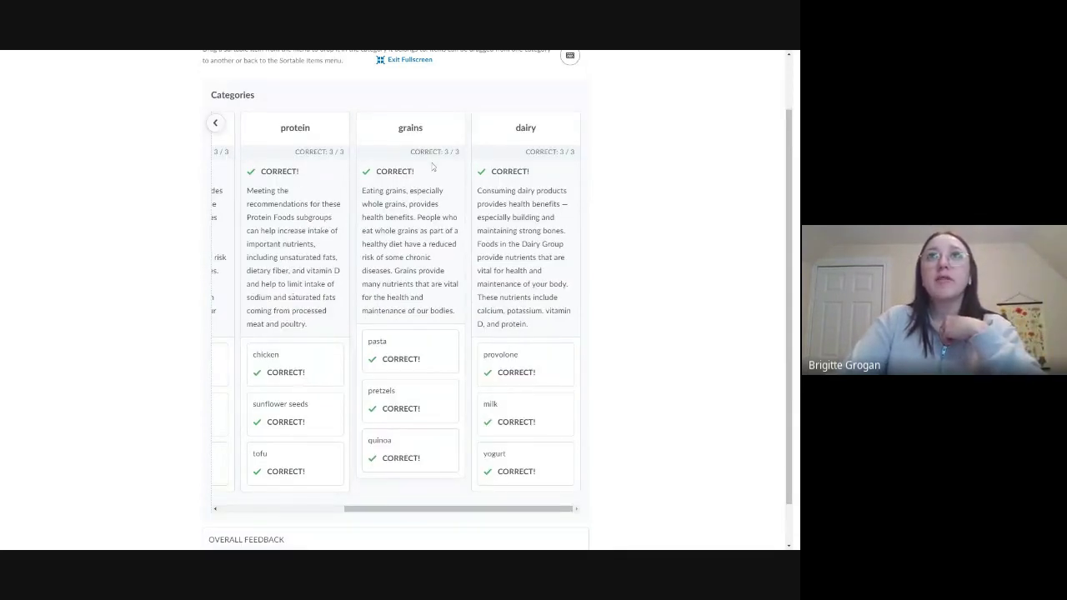
pyautogui.moveTo(455, 315); pyautogui.dragTo(468, 155)
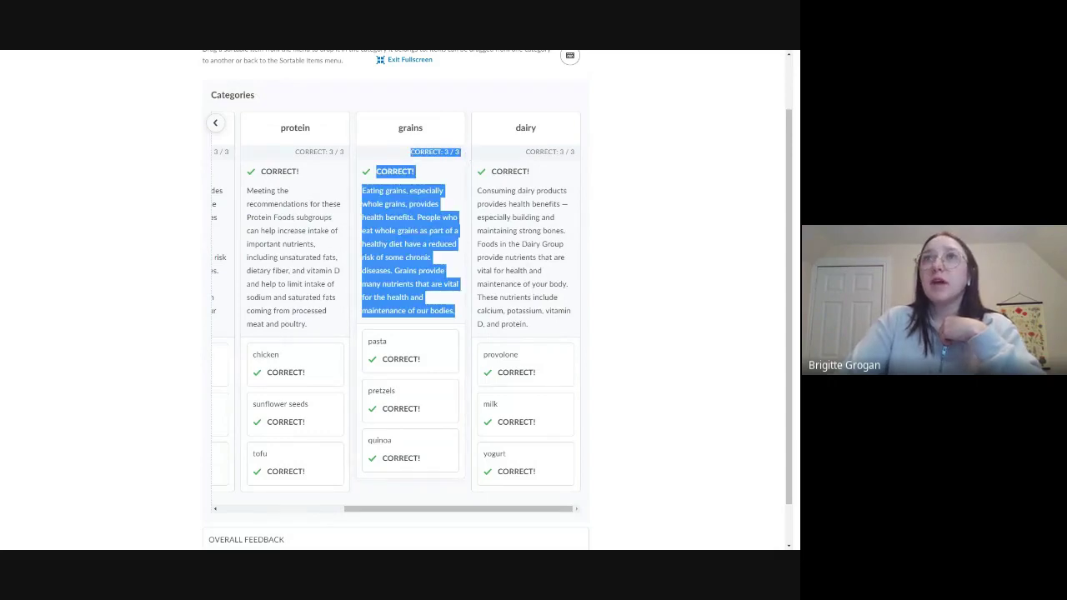
pyautogui.click(460, 184)
pyautogui.scroll(-1, 460, 184)
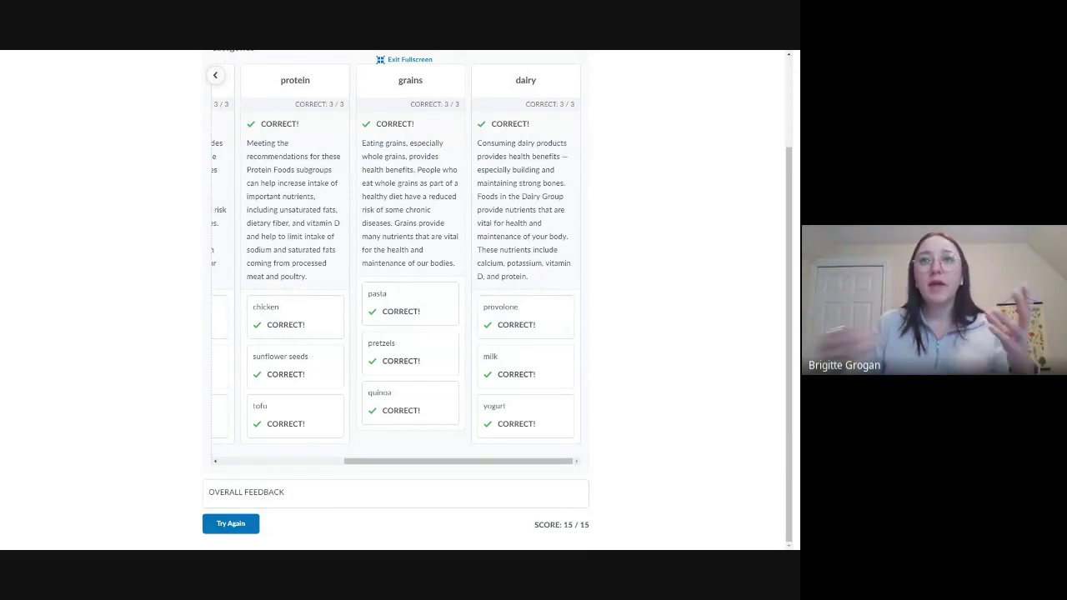
pyautogui.scroll(3, 260, 513)
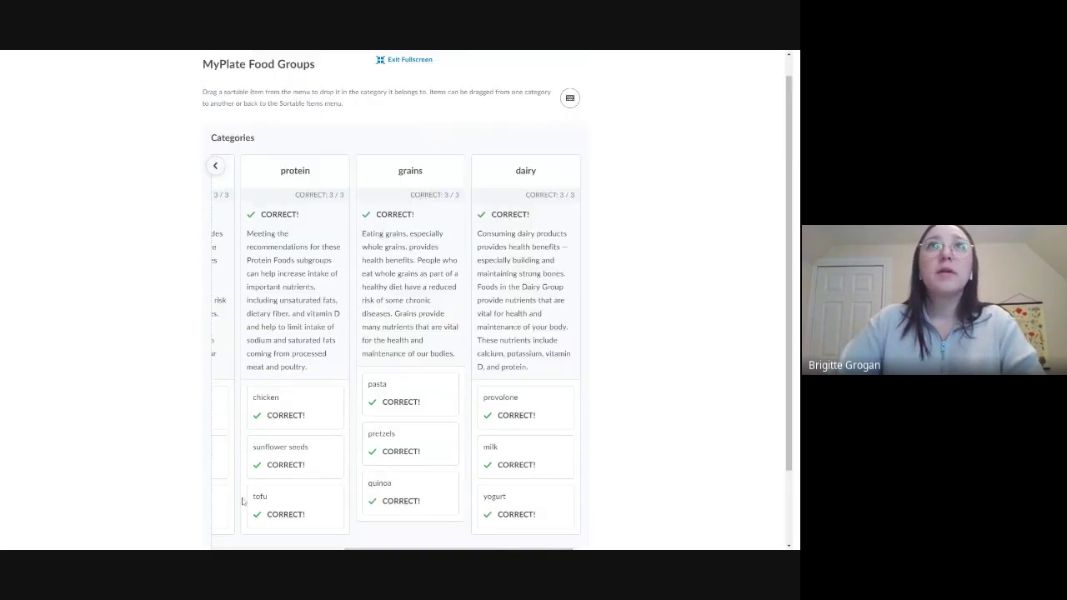
# Step: Leave the food groups practice's fullscreen view, open the Chicken Breeds sorting practice in fullscreen, and look over its categories and items
pyautogui.press('Escape')
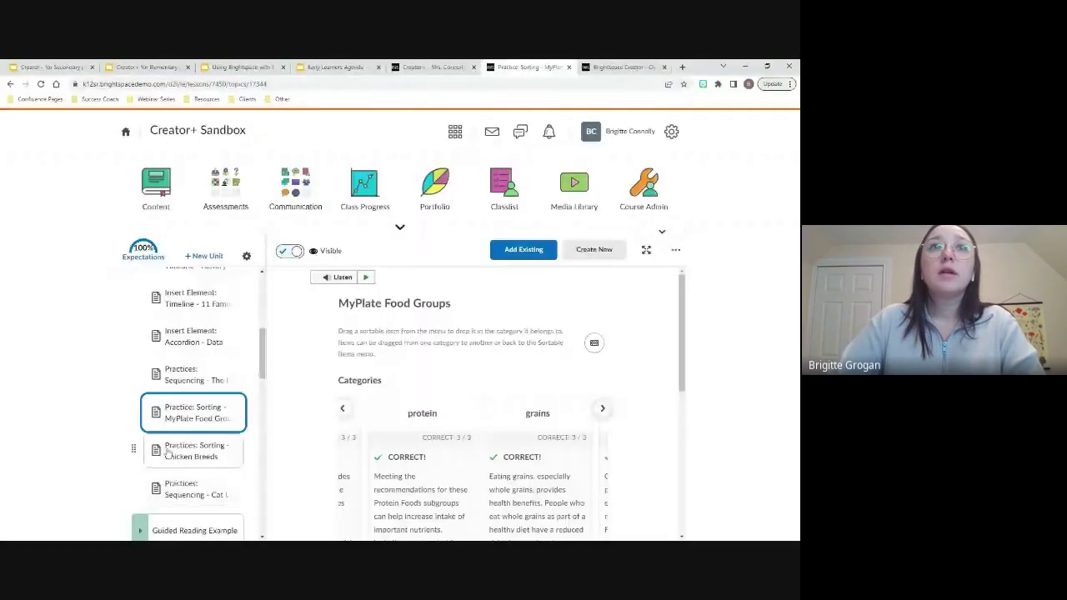
pyautogui.scroll(-1, 194, 400)
pyautogui.click(194, 403)
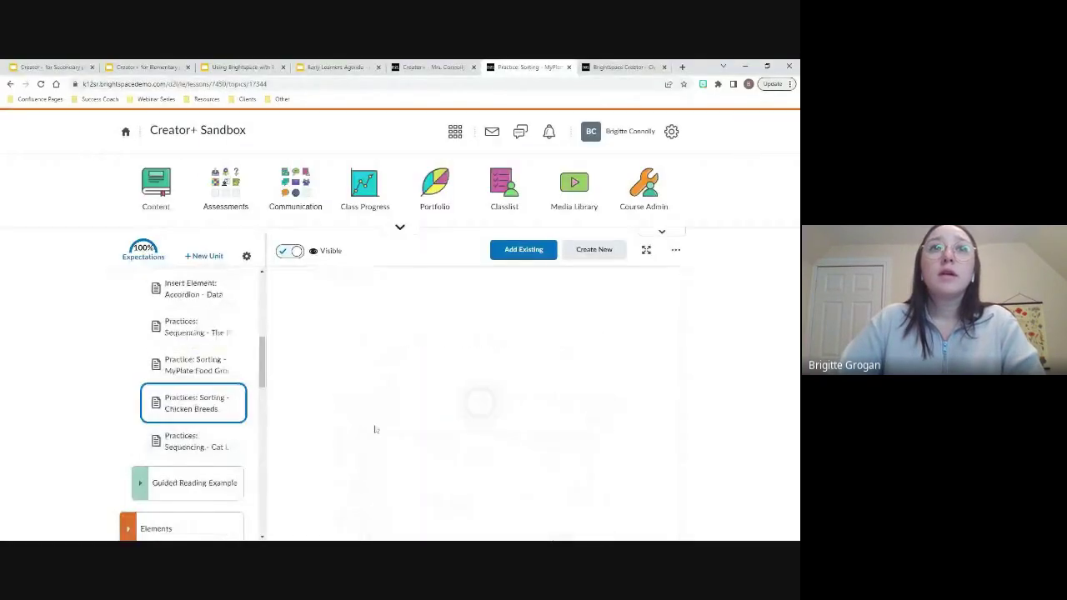
pyautogui.click(646, 250)
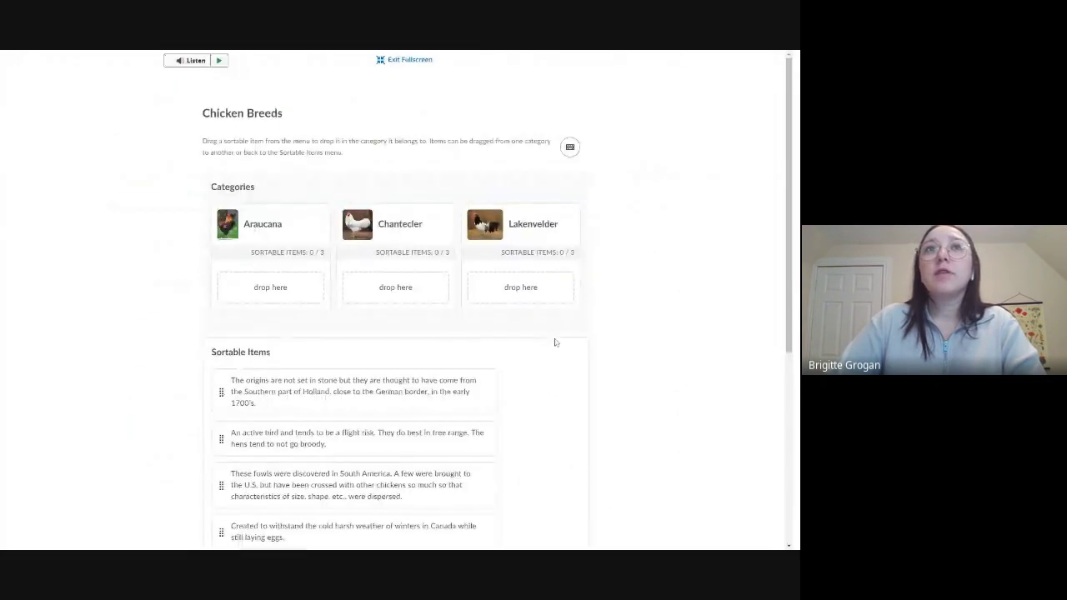
pyautogui.scroll(-1, 528, 361)
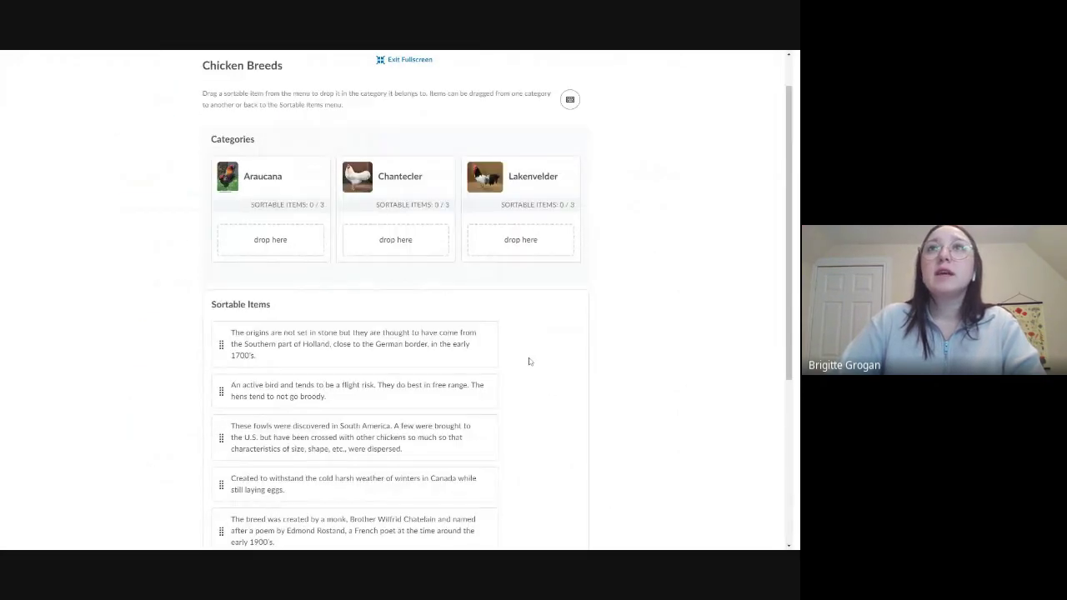
pyautogui.scroll(1, 529, 361)
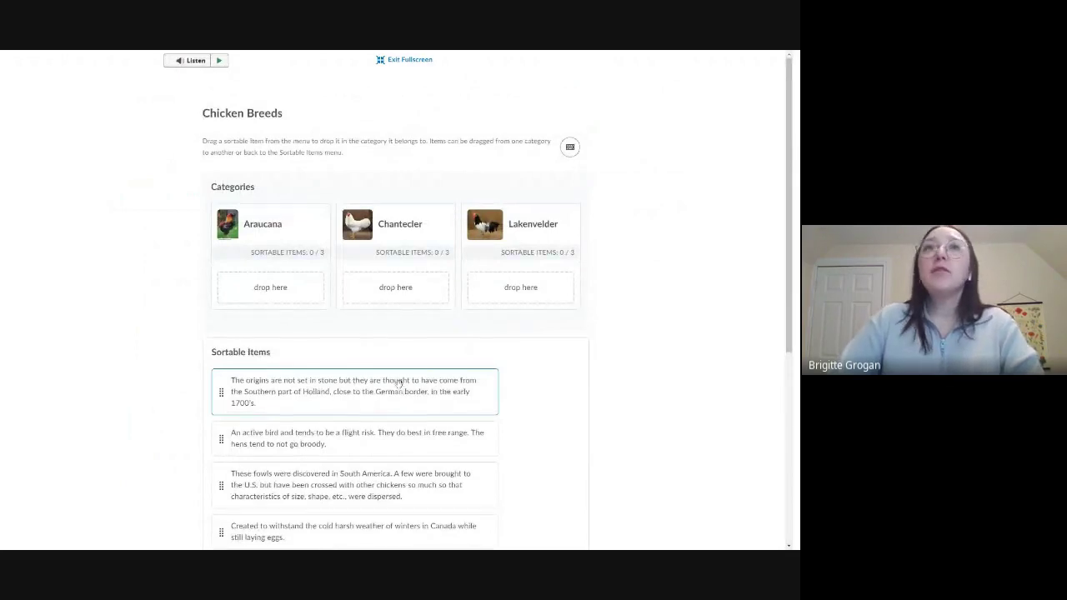
# Step: Sort the Holland origins card into Araucana, the flight-risk card into Chantecler, and the South America card into Lakenvelder
pyautogui.moveTo(399, 384); pyautogui.dragTo(315, 294)
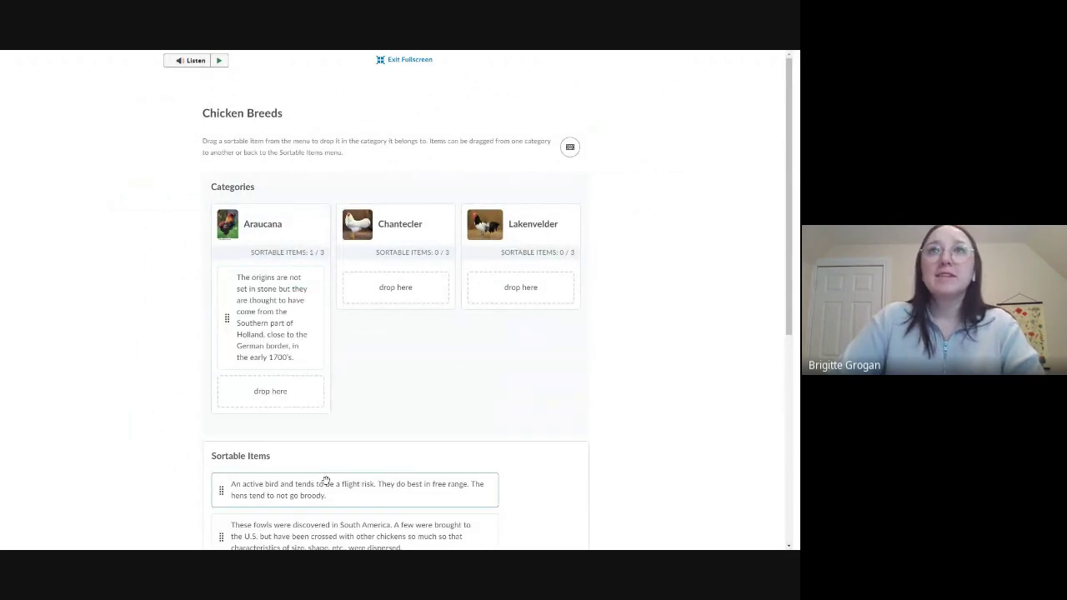
pyautogui.moveTo(326, 482); pyautogui.dragTo(367, 293)
pyautogui.moveTo(300, 501); pyautogui.dragTo(542, 281)
# Step: Sort the Canadian winters card into Araucana and the monk card into Lakenvelder, and move the South America card to Chantecler
pyautogui.scroll(-1, 412, 395)
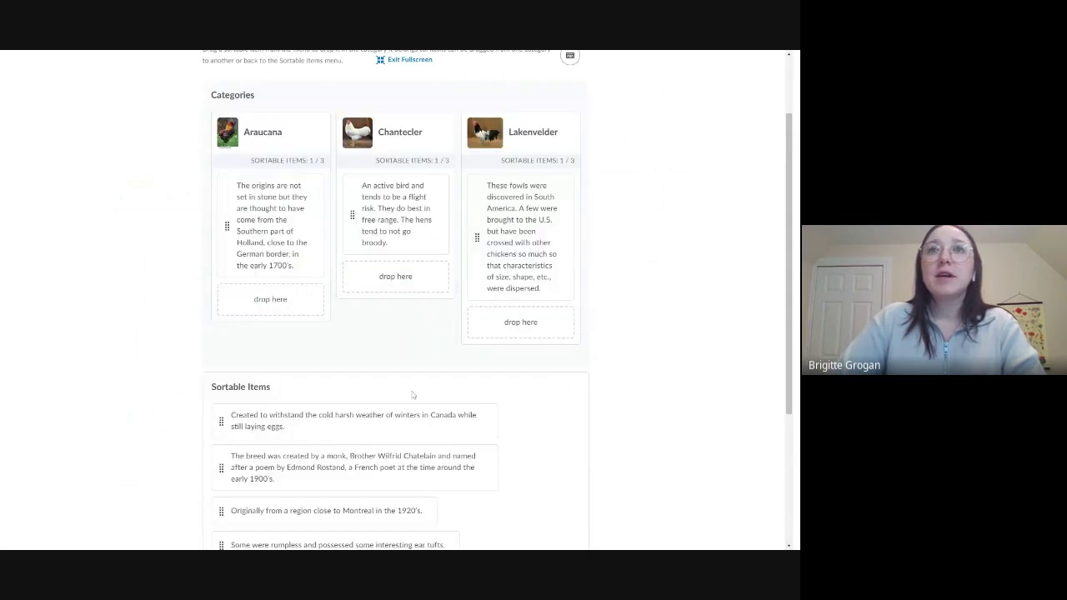
pyautogui.scroll(-1, 412, 395)
pyautogui.click(356, 358)
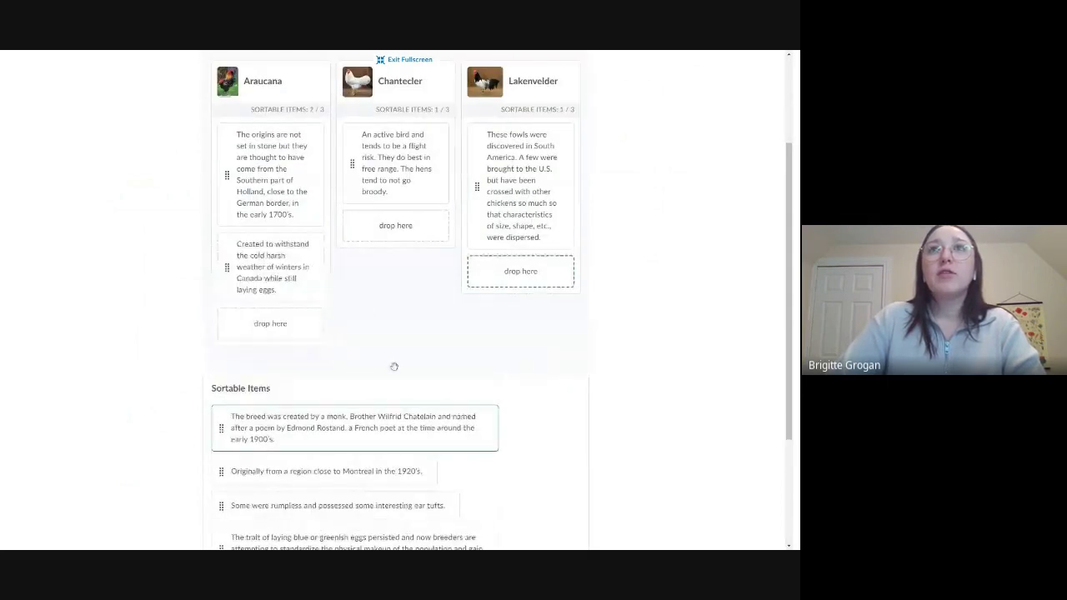
pyautogui.moveTo(350, 427); pyautogui.dragTo(403, 279)
pyautogui.scroll(-2, 420, 336)
pyautogui.scroll(3, 420, 333)
pyautogui.scroll(-3, 402, 181)
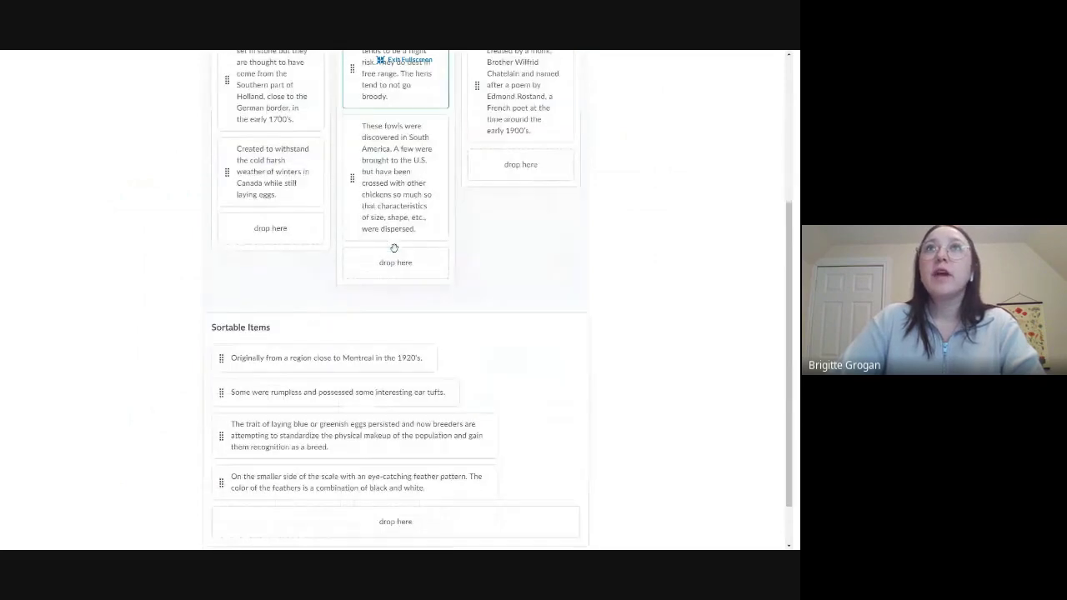
pyautogui.scroll(3, 408, 181)
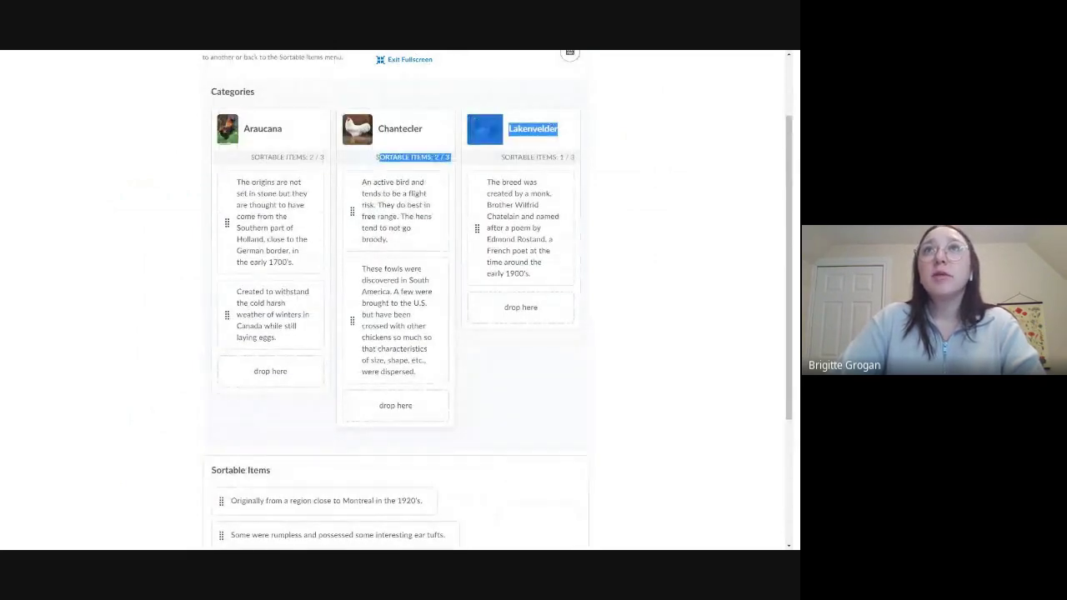
pyautogui.scroll(-2, 328, 408)
# Step: Sort the Montreal region card and the interesting ear tufts card into Chantecler
pyautogui.moveTo(331, 408); pyautogui.dragTo(395, 316)
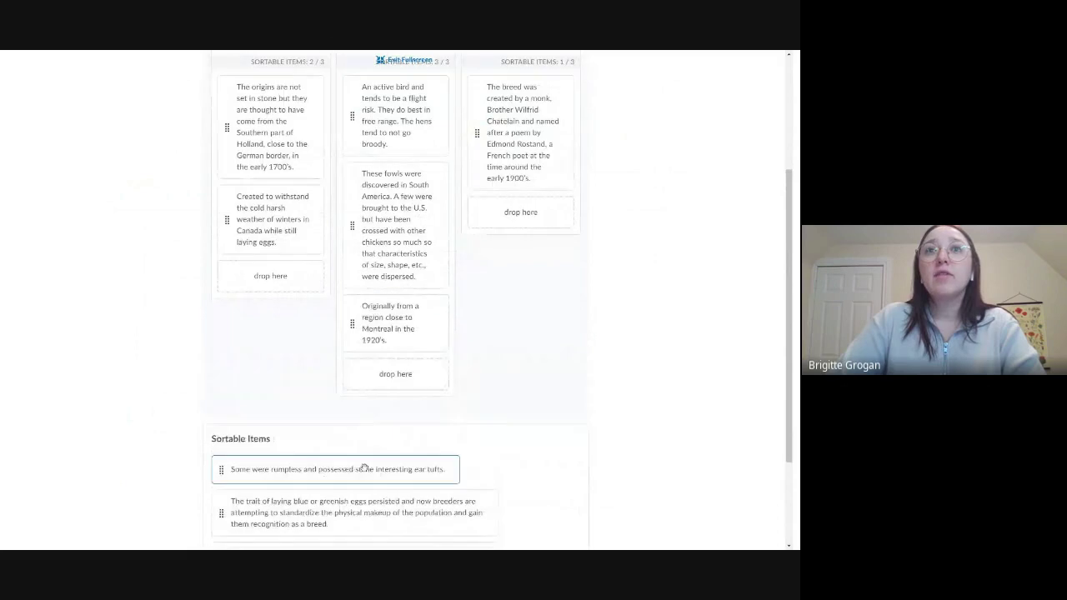
pyautogui.moveTo(364, 467); pyautogui.dragTo(398, 392)
pyautogui.scroll(1, 399, 391)
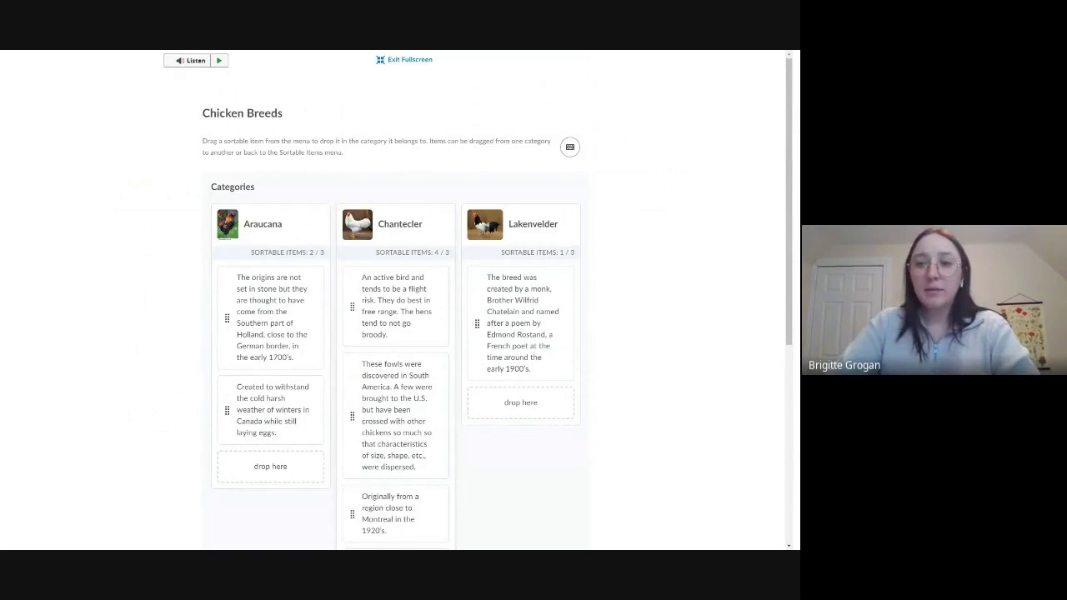
# Step: Check the answers of the Chicken Breeds practice and review the feedback for each breed
pyautogui.scroll(-4, 400, 333)
pyautogui.click(250, 503)
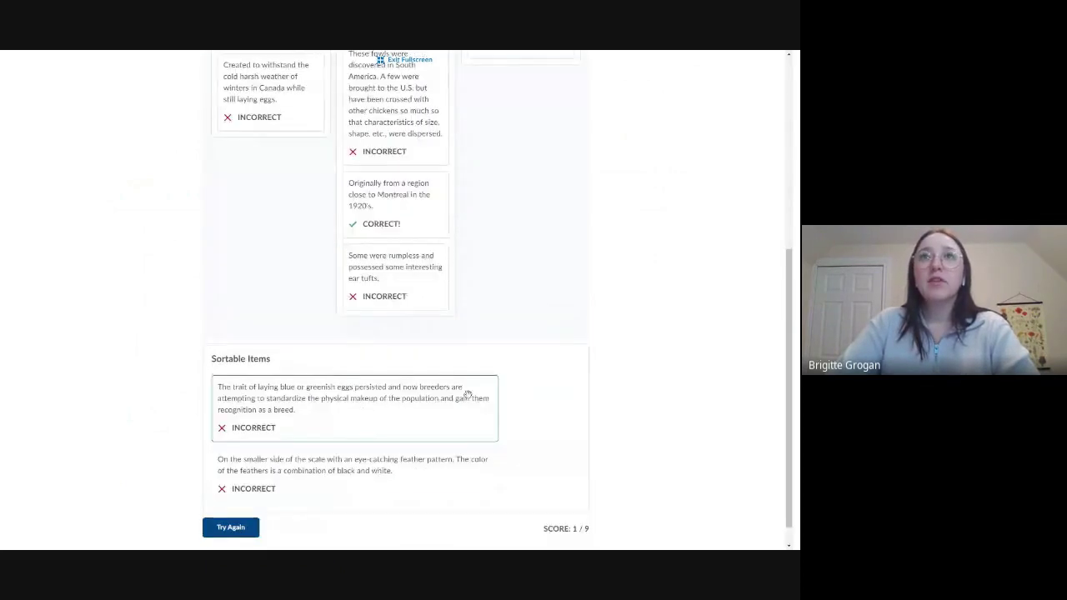
pyautogui.scroll(5, 468, 395)
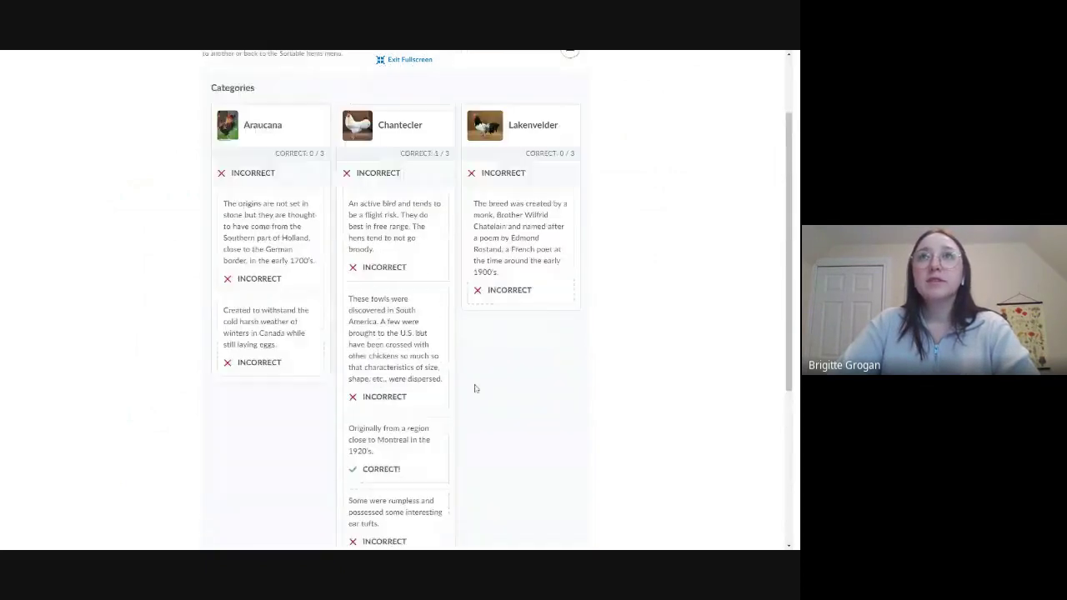
# Step: Leave the Chicken Breeds practice's fullscreen view and open the Cat Life Stages sequencing practice in fullscreen
pyautogui.click(410, 60)
pyautogui.click(223, 450)
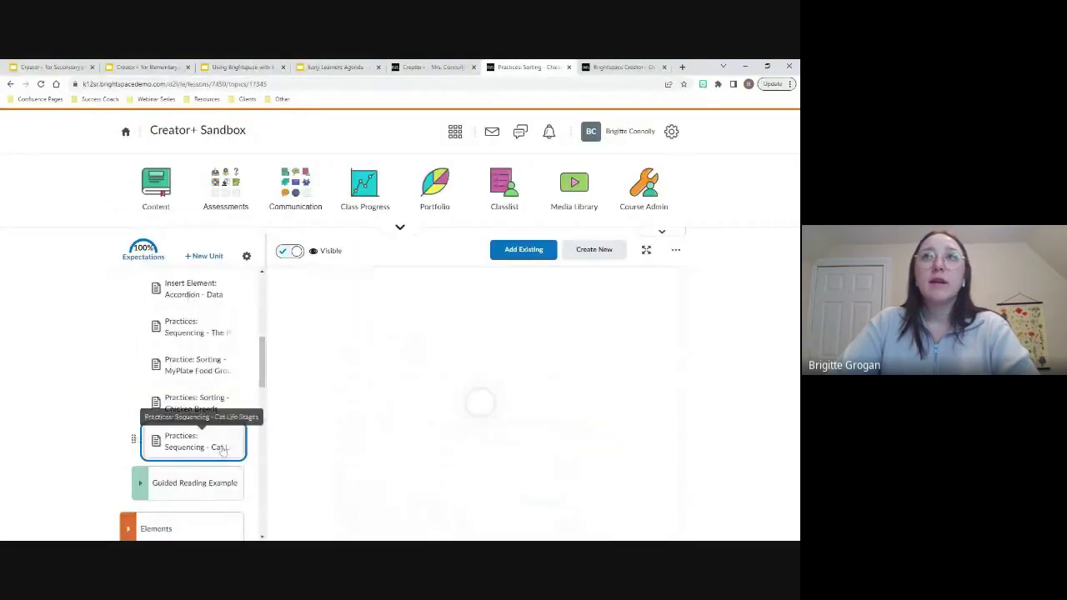
pyautogui.click(647, 249)
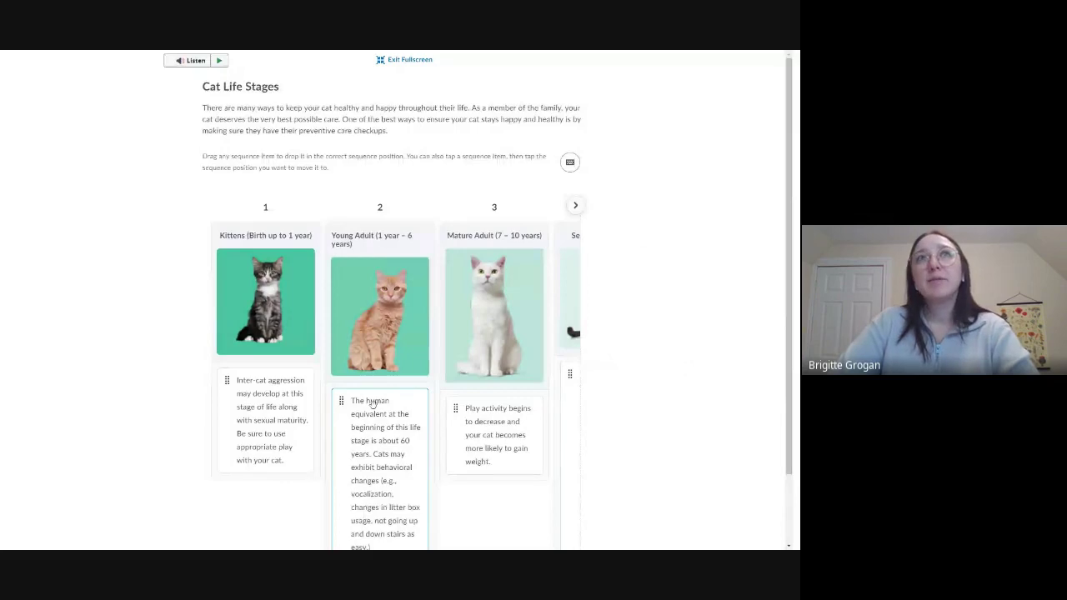
# Step: Arrange the cards with gradual introductions under Kittens, inter-cat aggression under Young Adult, human equivalent under Mature Adult, and decreasing play activity under Senior
pyautogui.click(373, 403)
pyautogui.press('Right')
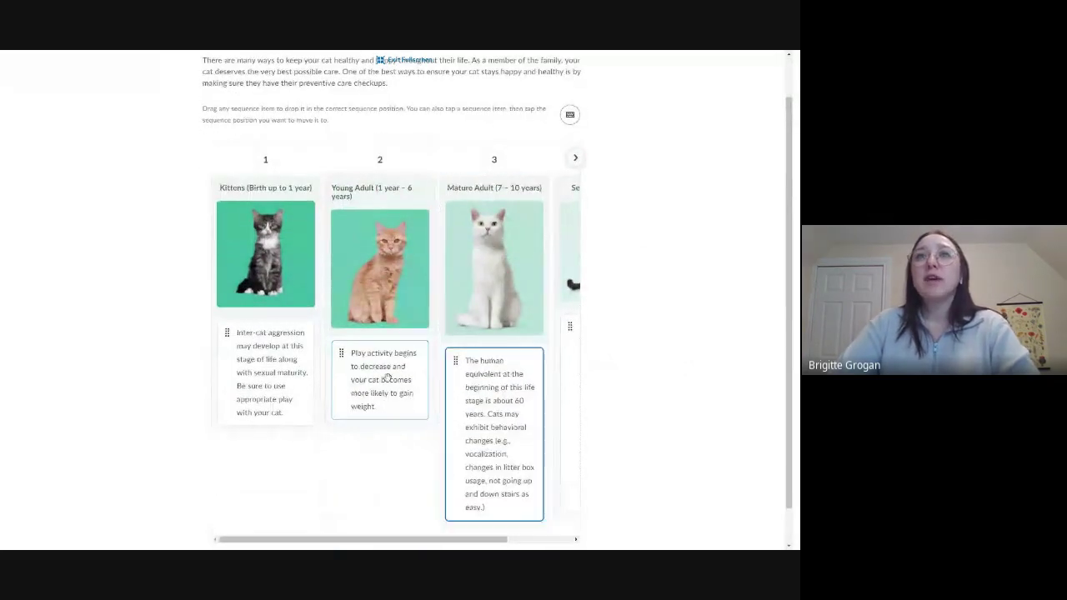
pyautogui.press('Right')
pyautogui.hotkey('shift', 'Tab')
pyautogui.press('Left')
pyautogui.press('Left')
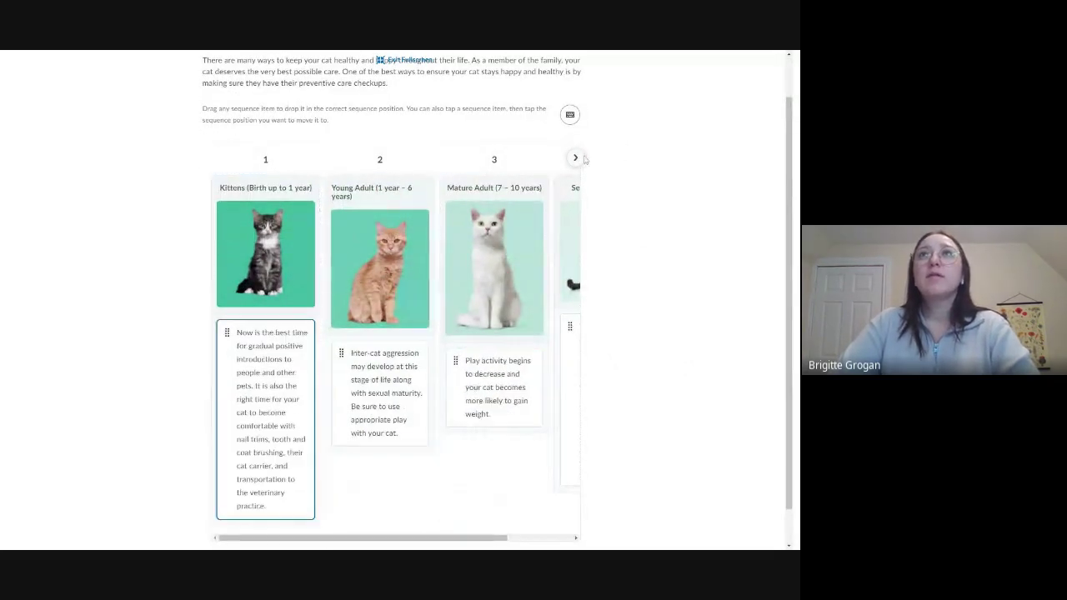
pyautogui.click(575, 158)
pyautogui.click(494, 385)
pyautogui.click(425, 389)
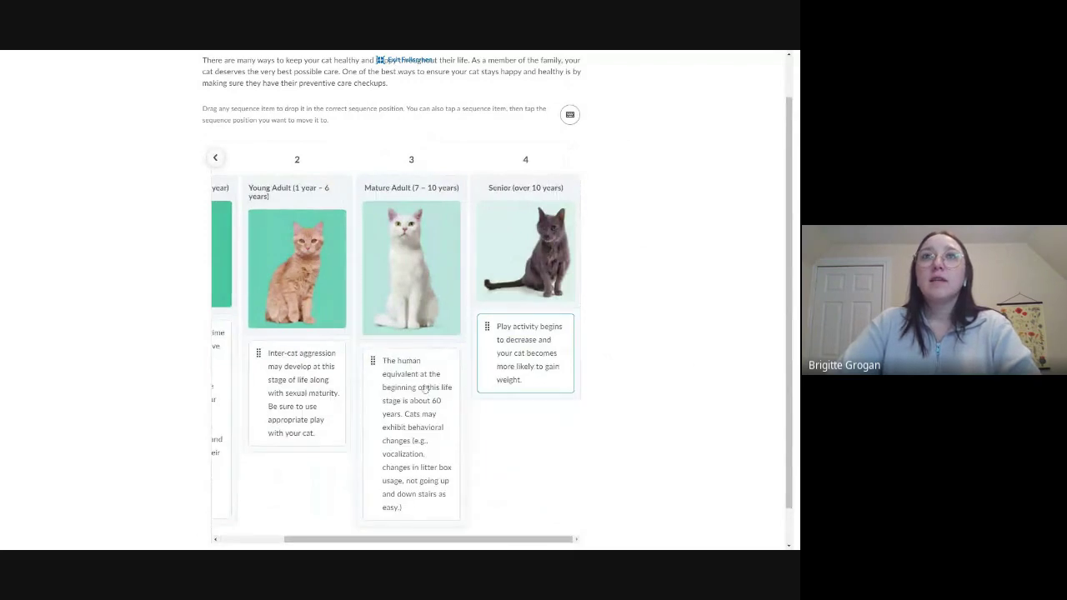
# Step: Check the answers of the Cat Life Stages sequence and review the feedback on the cards
pyautogui.scroll(-1, 425, 390)
pyautogui.click(239, 525)
pyautogui.scroll(1, 500, 374)
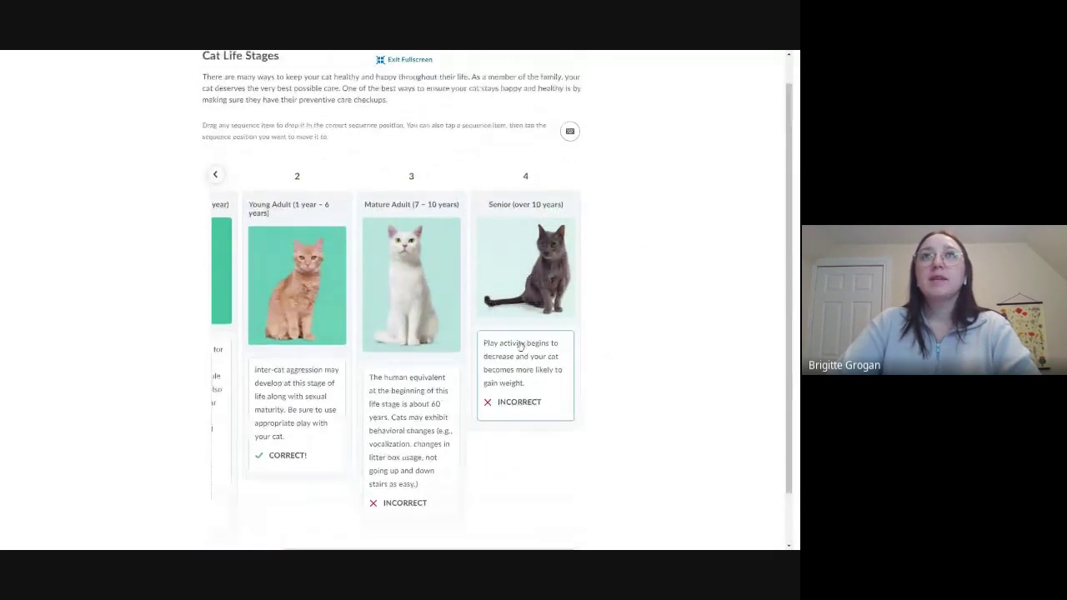
# Step: Leave the Cat Life Stages practice's fullscreen view and switch to the other Creator+ course page in the browser
pyautogui.click(404, 59)
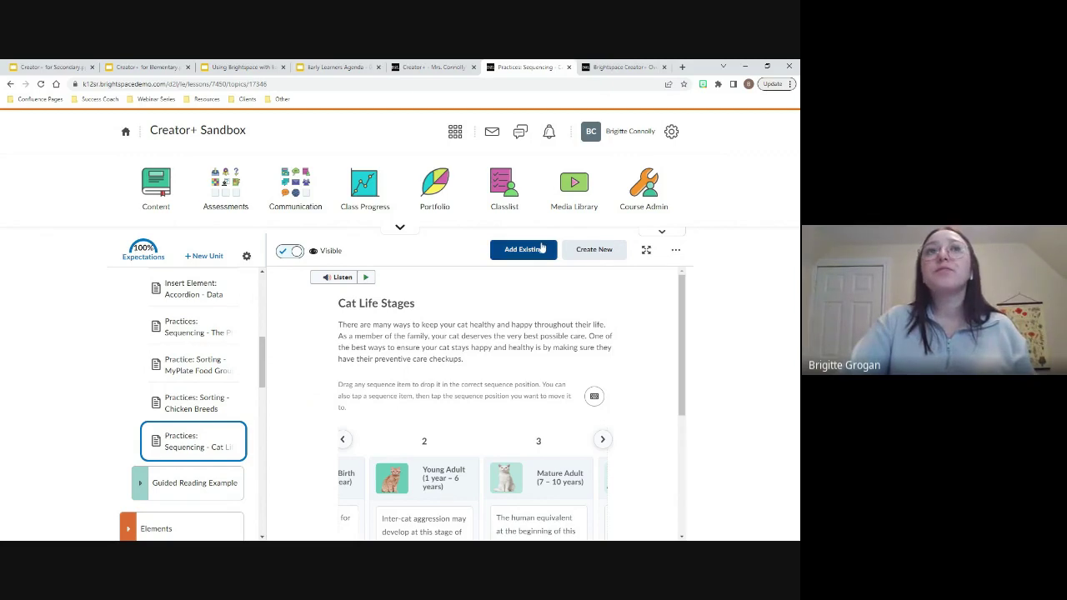
pyautogui.click(431, 67)
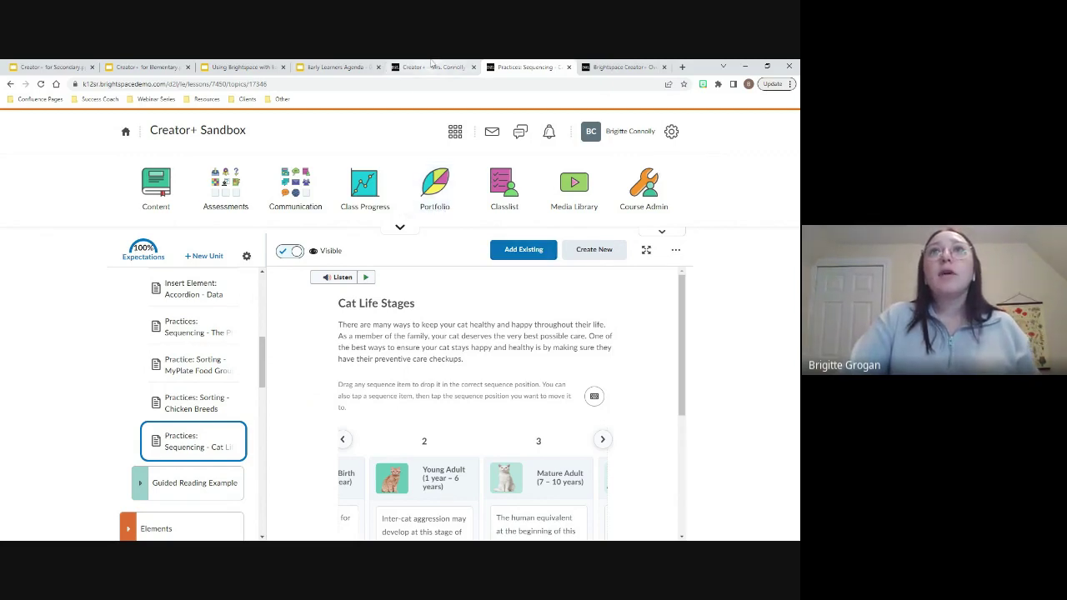
# Step: Create a new HTML document in the Creator+ unit and start a Dropdown Fill in the Blanks practice in it
pyautogui.click(627, 250)
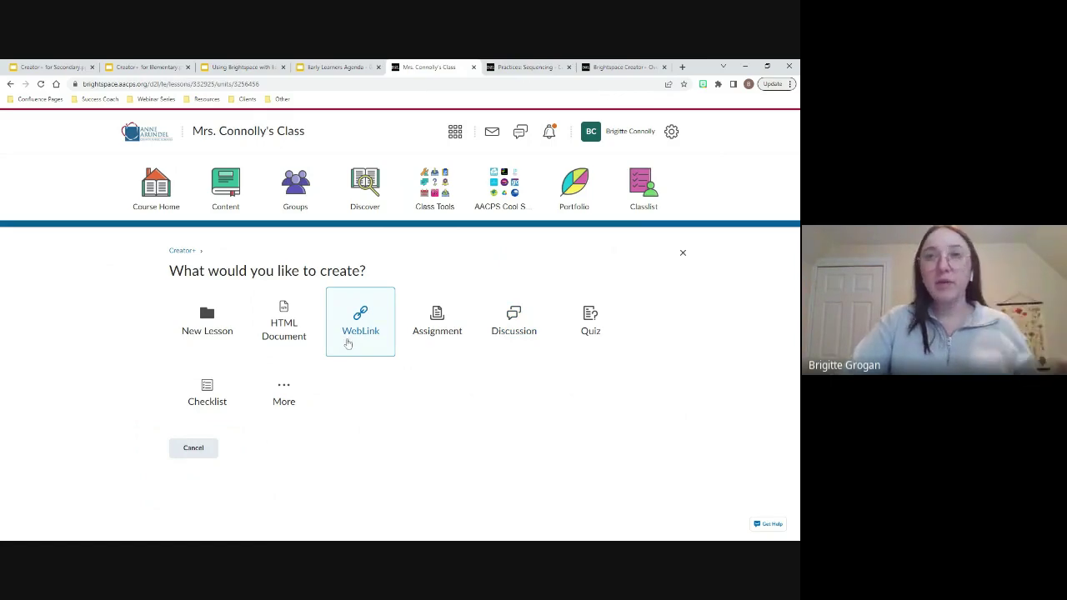
pyautogui.click(302, 332)
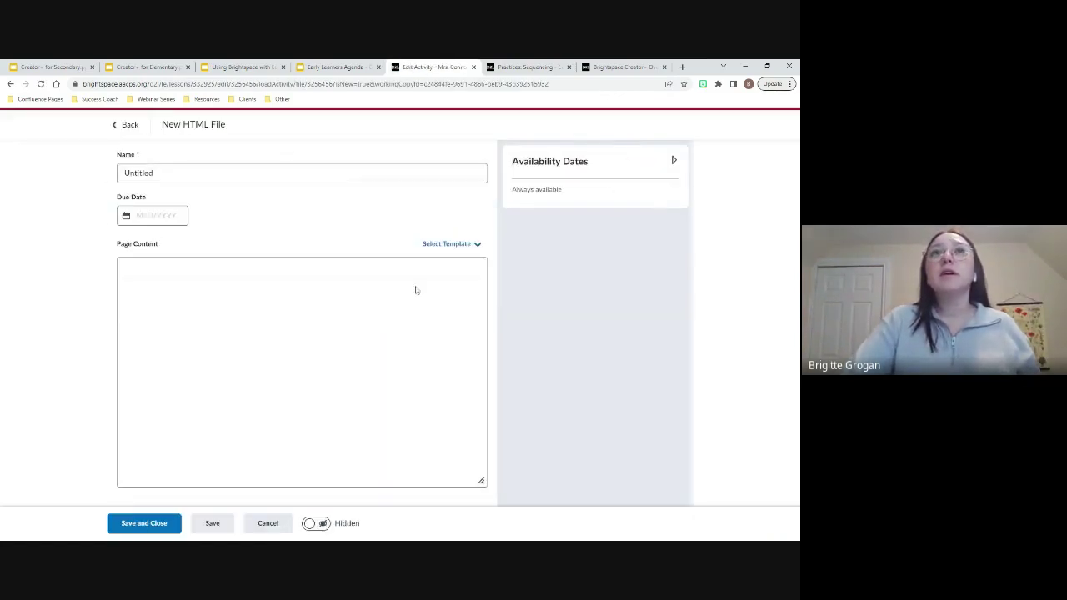
pyautogui.click(415, 268)
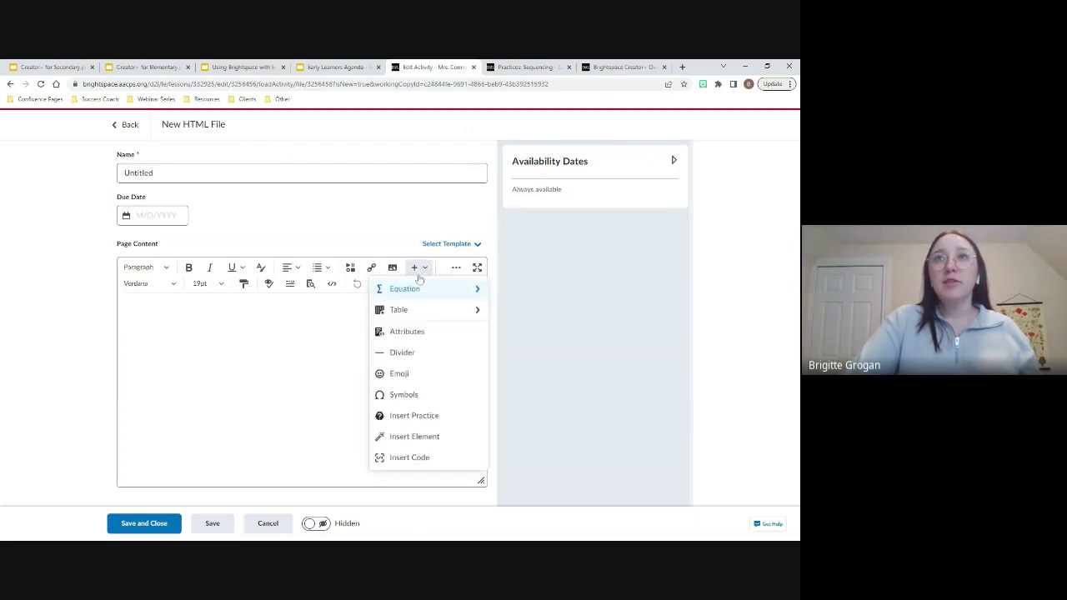
pyautogui.click(433, 424)
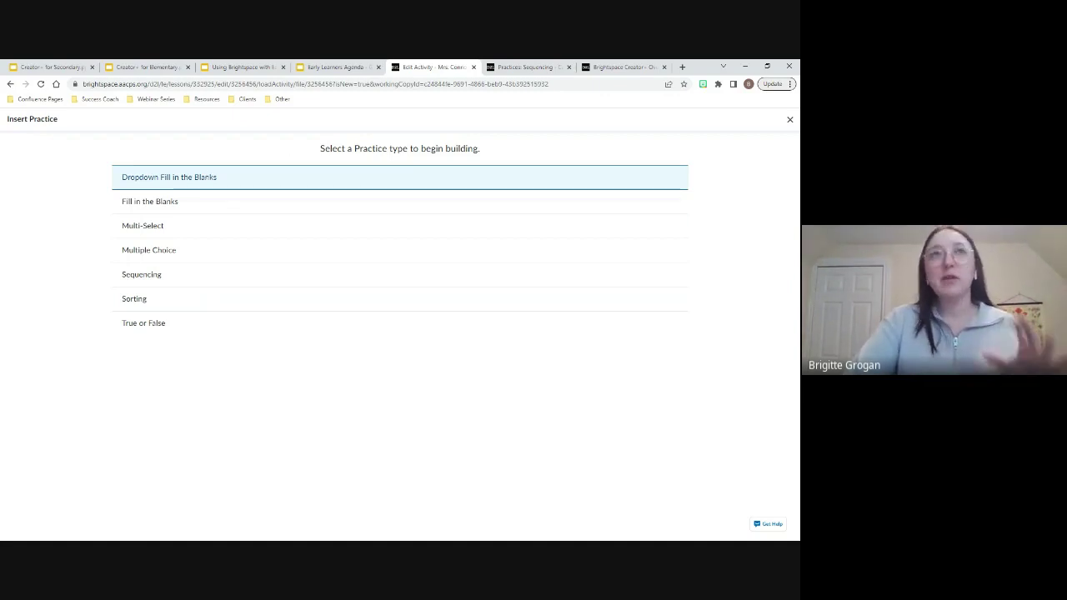
pyautogui.click(209, 184)
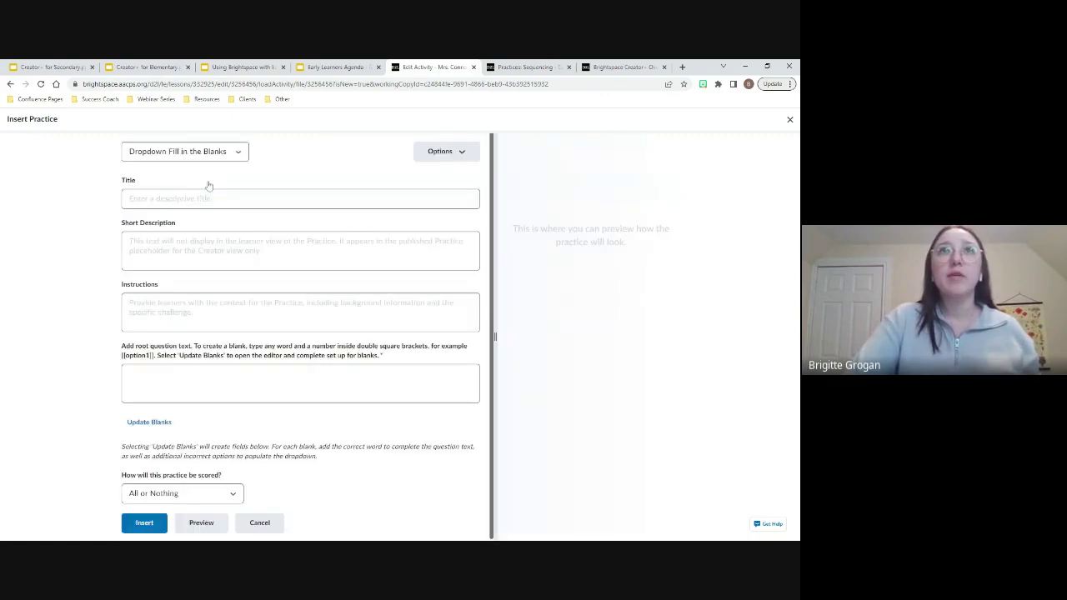
# Step: Title the practice Frog Lifecycle, leaving the short description and instructions empty
pyautogui.press('Tab')
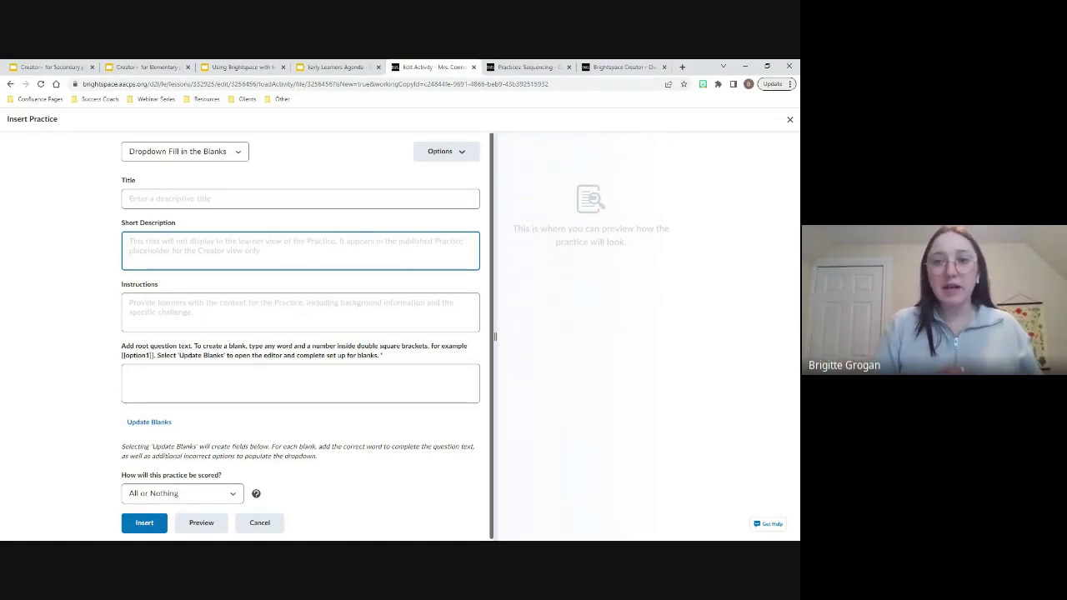
pyautogui.click(528, 251)
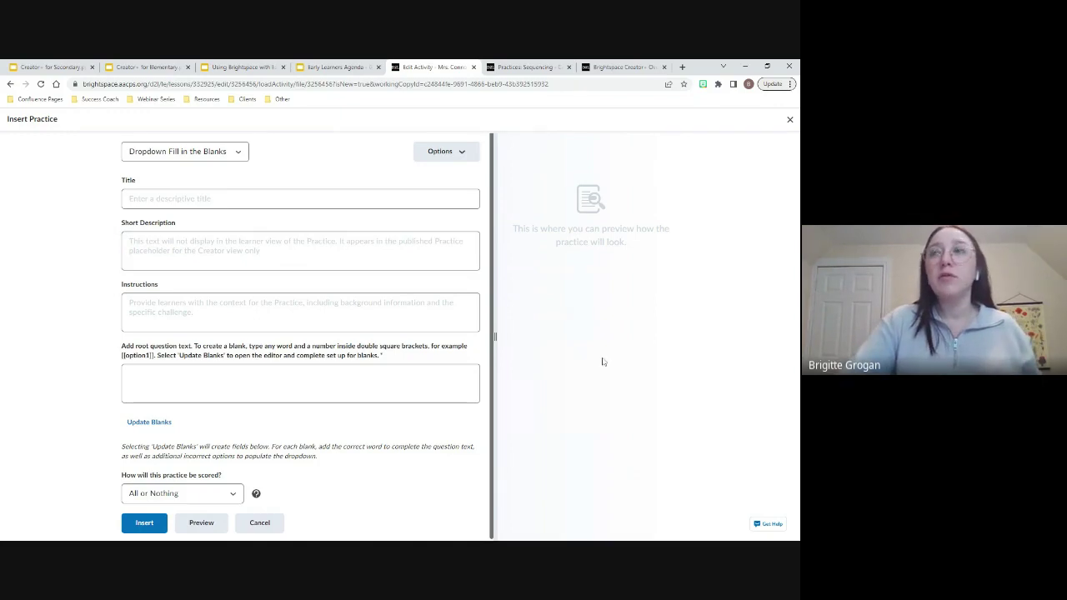
pyautogui.click(281, 203)
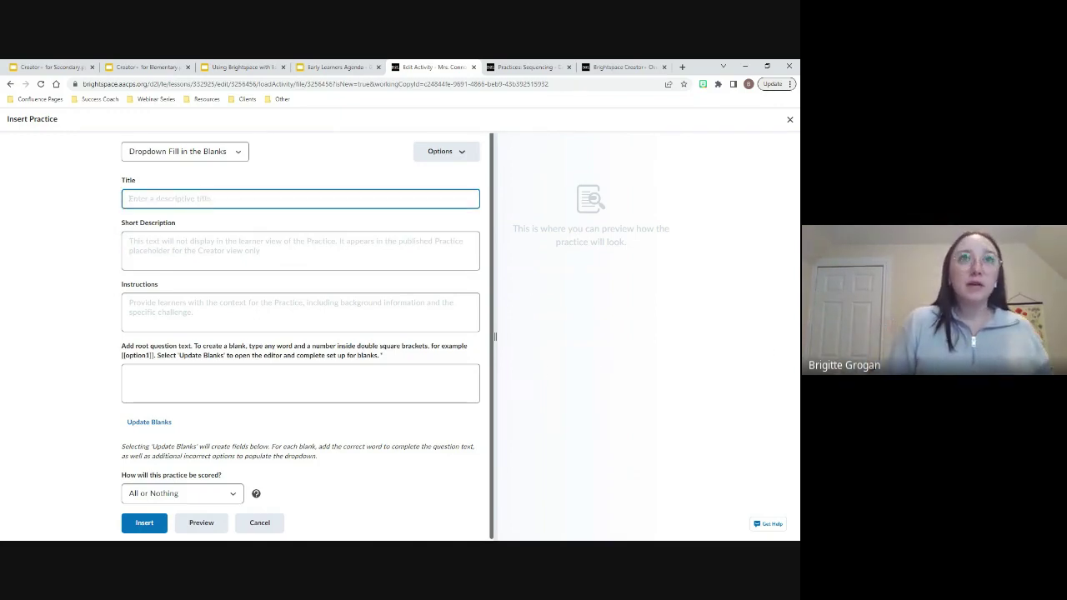
pyautogui.write('Frog')
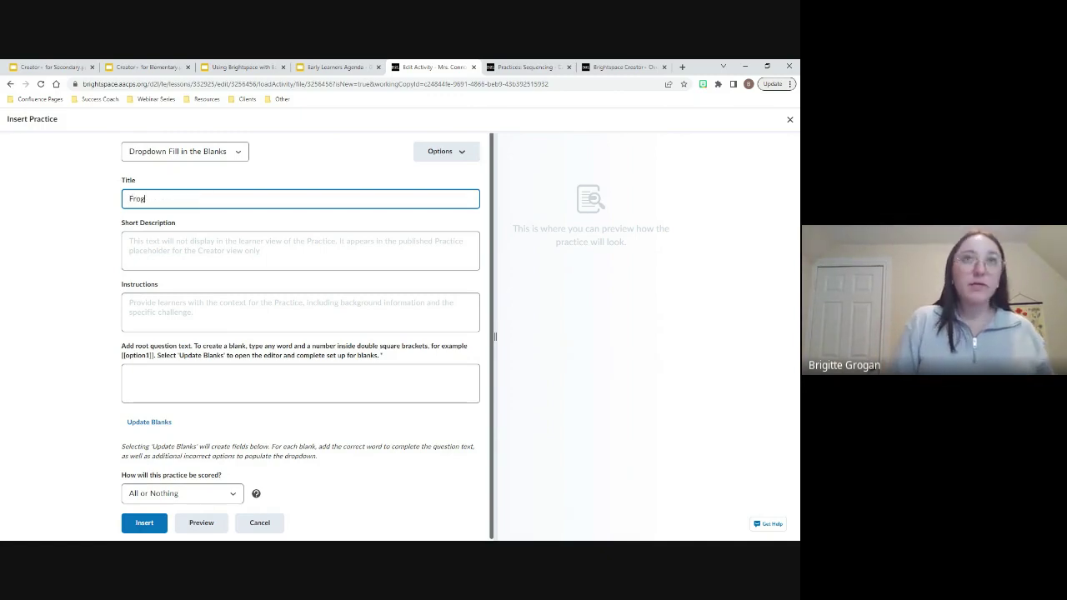
pyautogui.write(' Lifecycle')
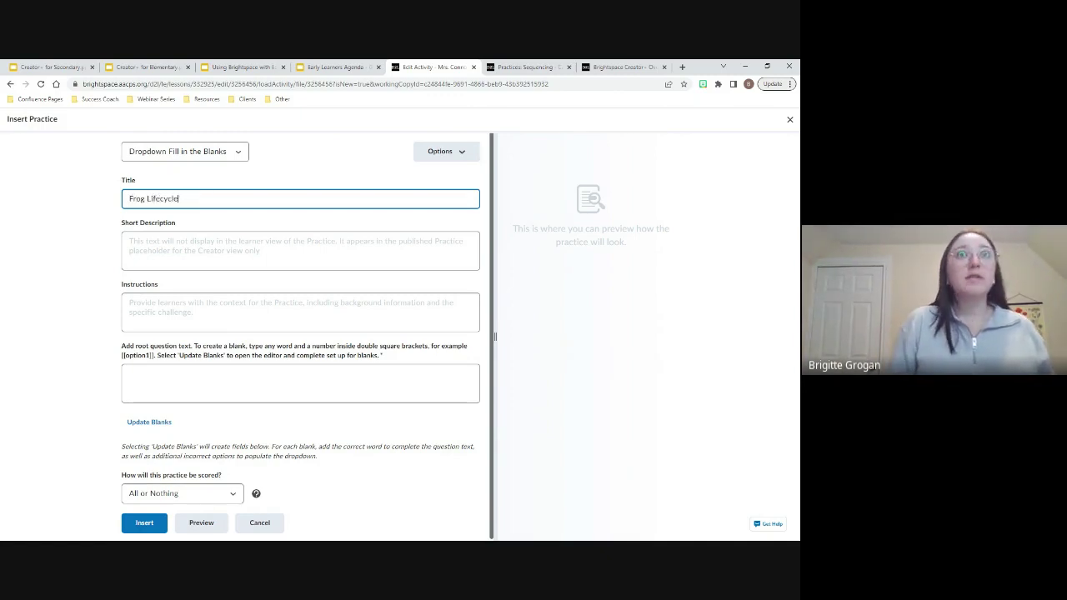
pyautogui.click(209, 241)
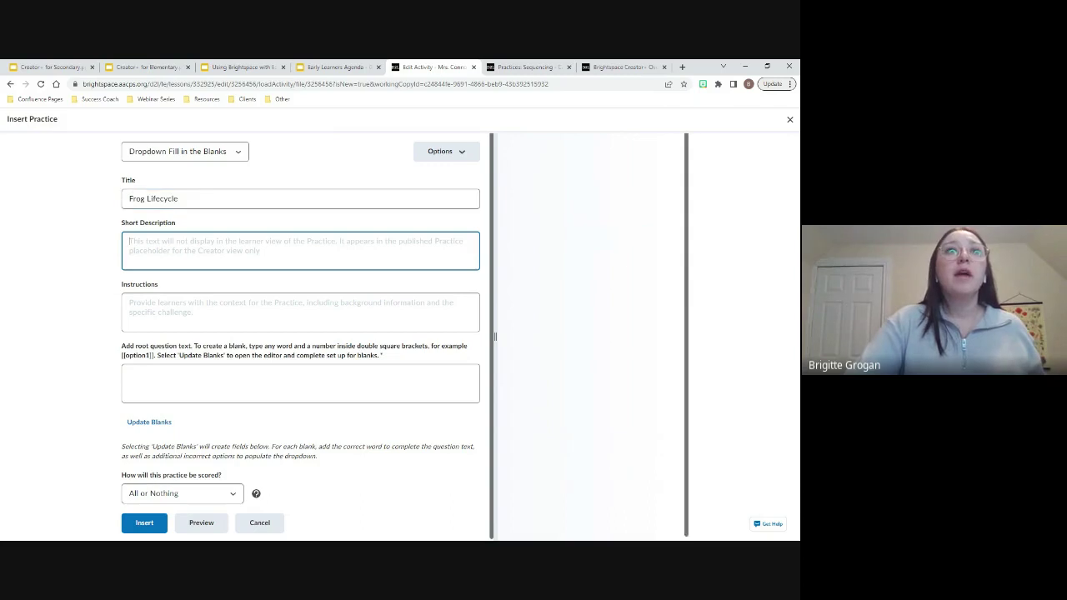
pyautogui.click(200, 298)
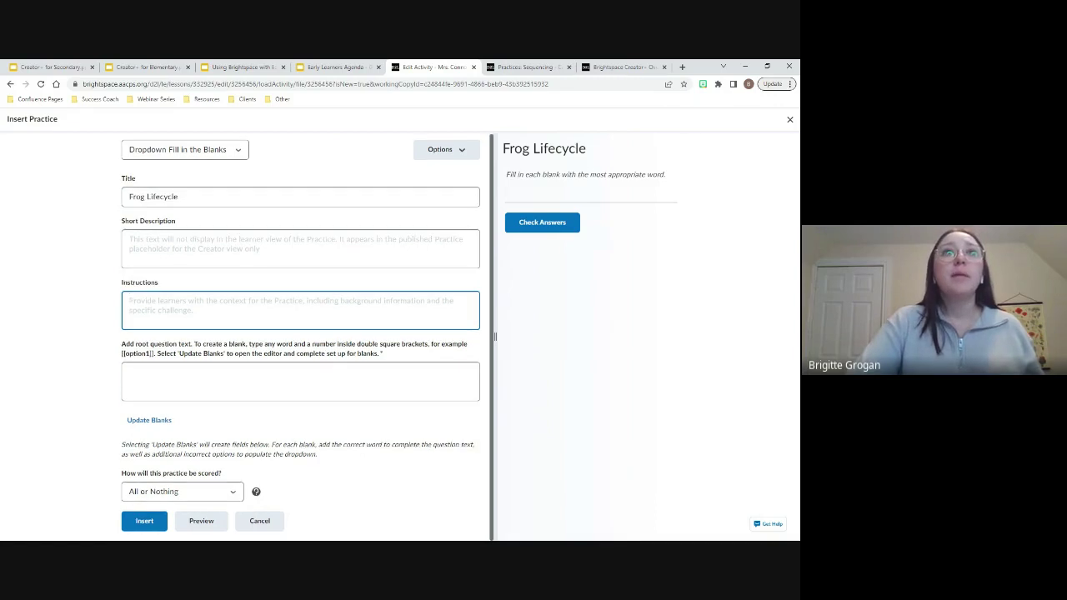
# Step: Enter the root question text "A [[tadpole]] is a baby [[frog]]." and update the blanks
pyautogui.click(300, 382)
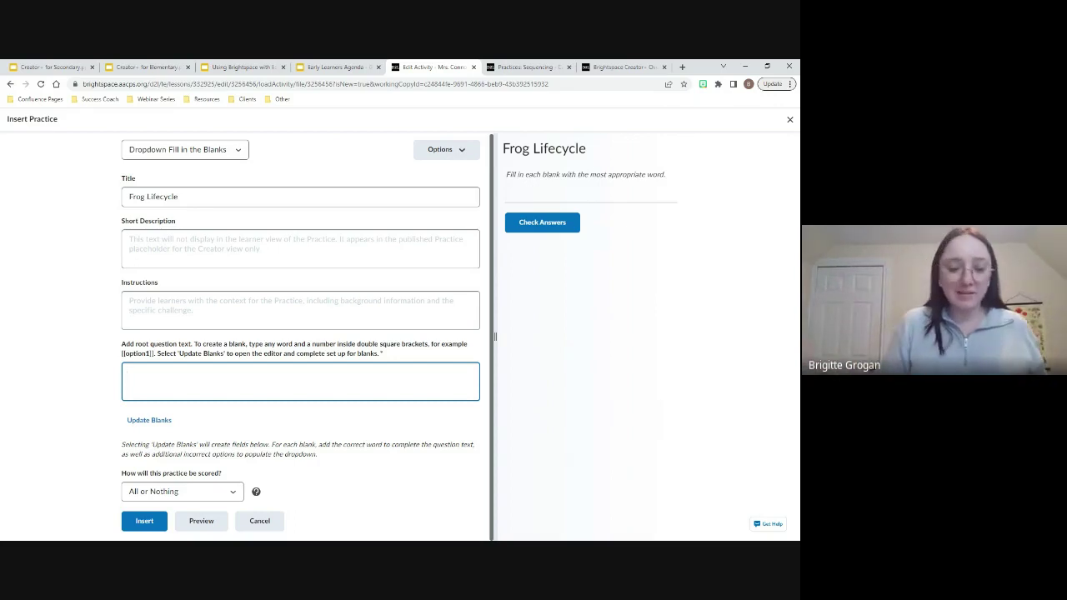
pyautogui.write('A [[')
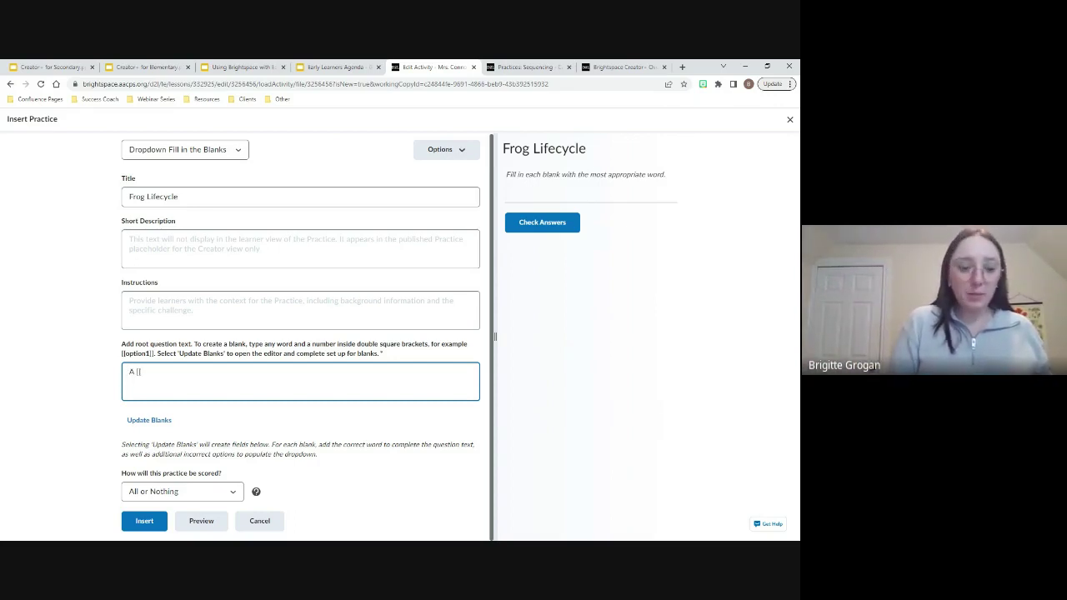
pyautogui.write('tadpol')
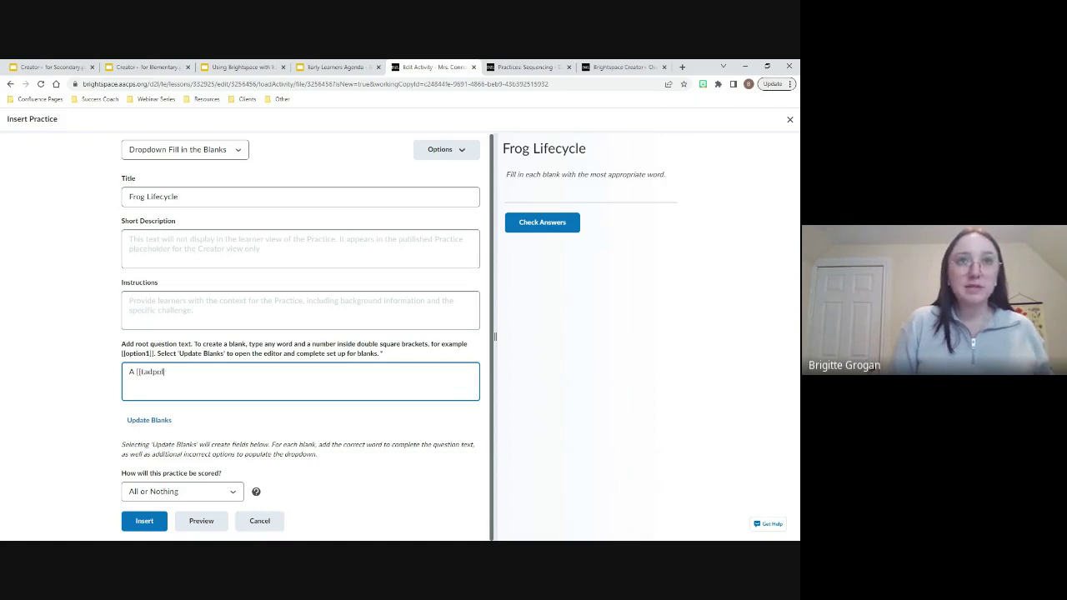
pyautogui.write('e]] is')
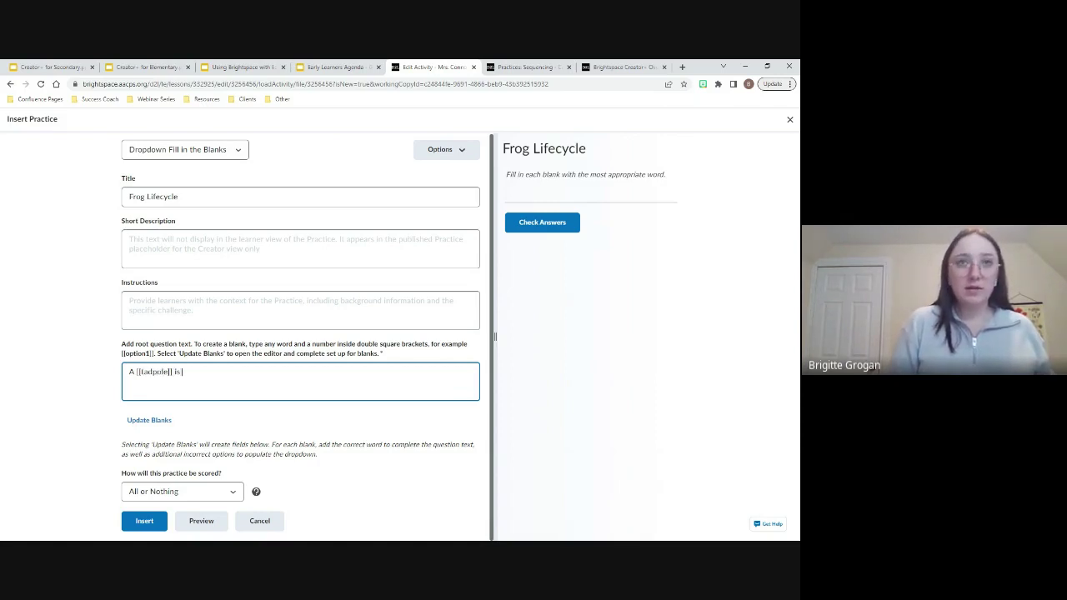
pyautogui.write(' a baby ')
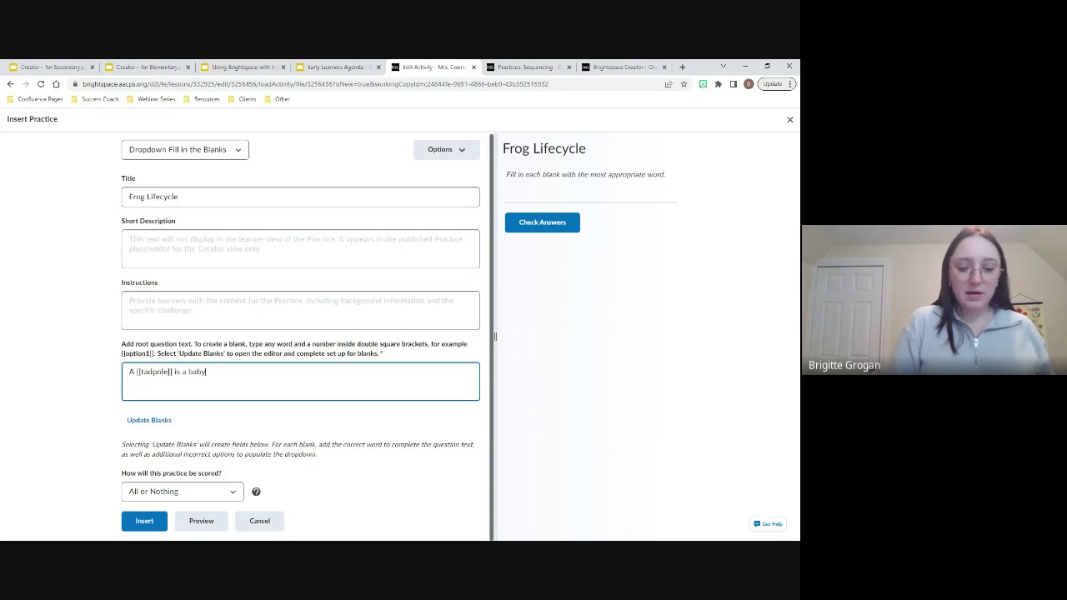
pyautogui.write('[[frog')
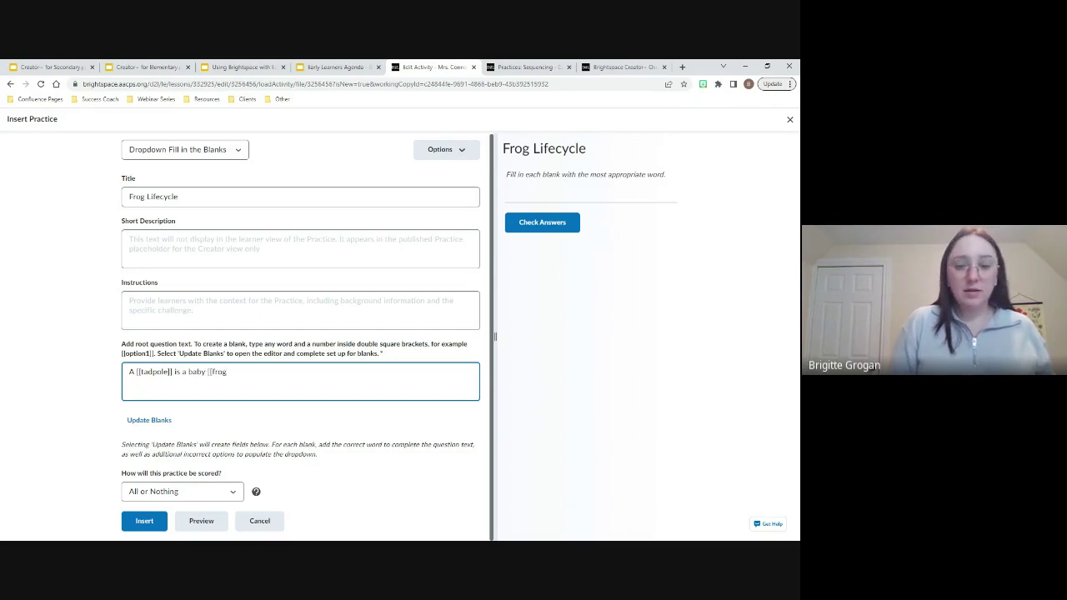
pyautogui.write(']].')
pyautogui.click(167, 420)
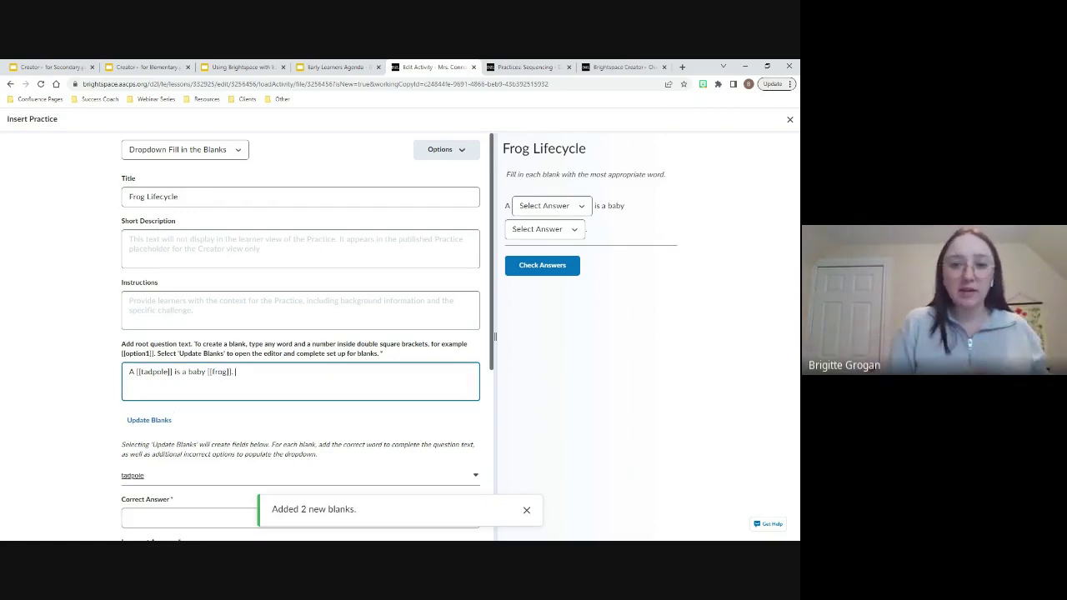
# Step: Add the sentence "It [[grows]]." to the root question text and update the blanks again
pyautogui.write('It [[')
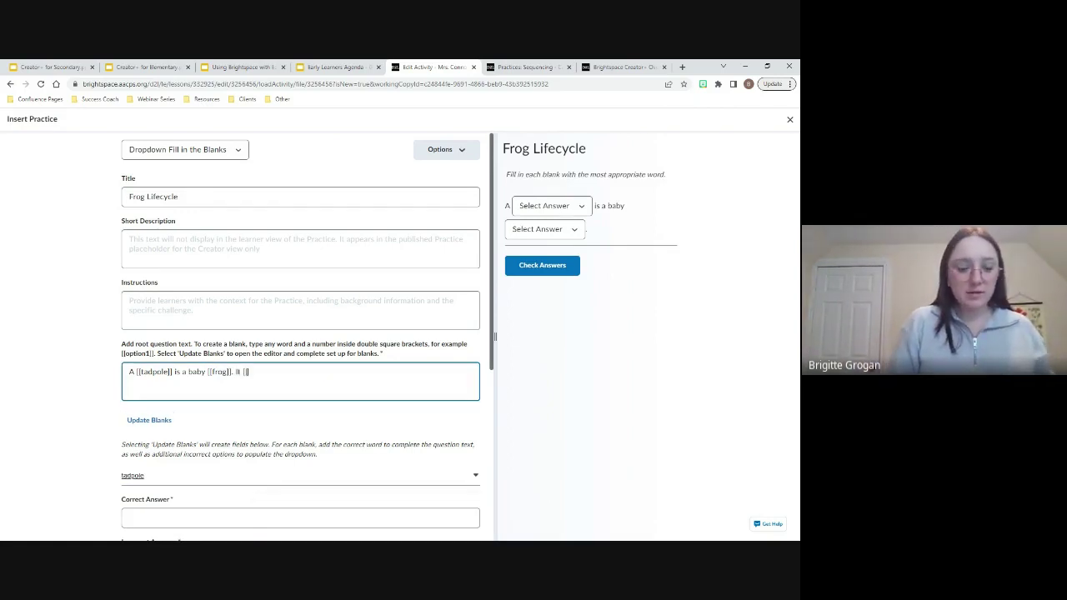
pyautogui.write('grows]].')
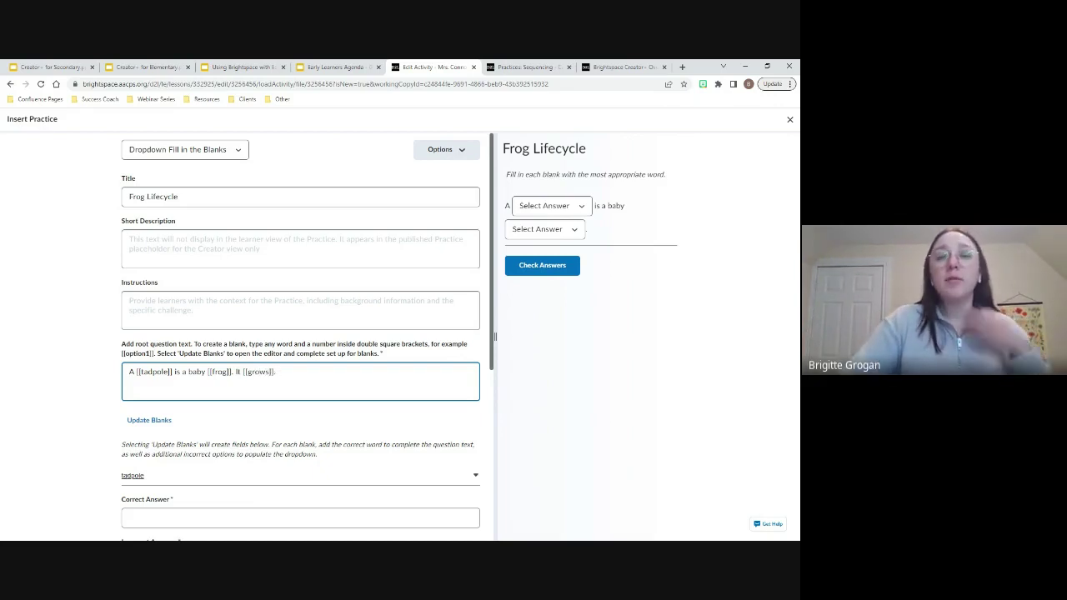
pyautogui.click(174, 423)
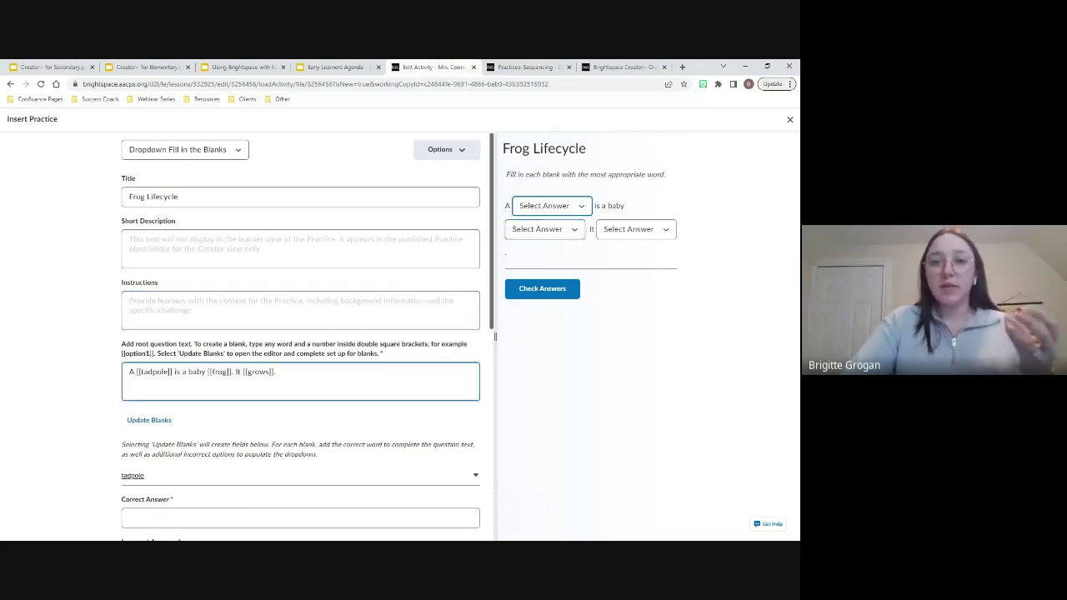
# Step: For the tadpole blank, enter tadpole as the correct answer and frog and grows as incorrect answers
pyautogui.scroll(-1, 301, 333)
pyautogui.click(300, 333)
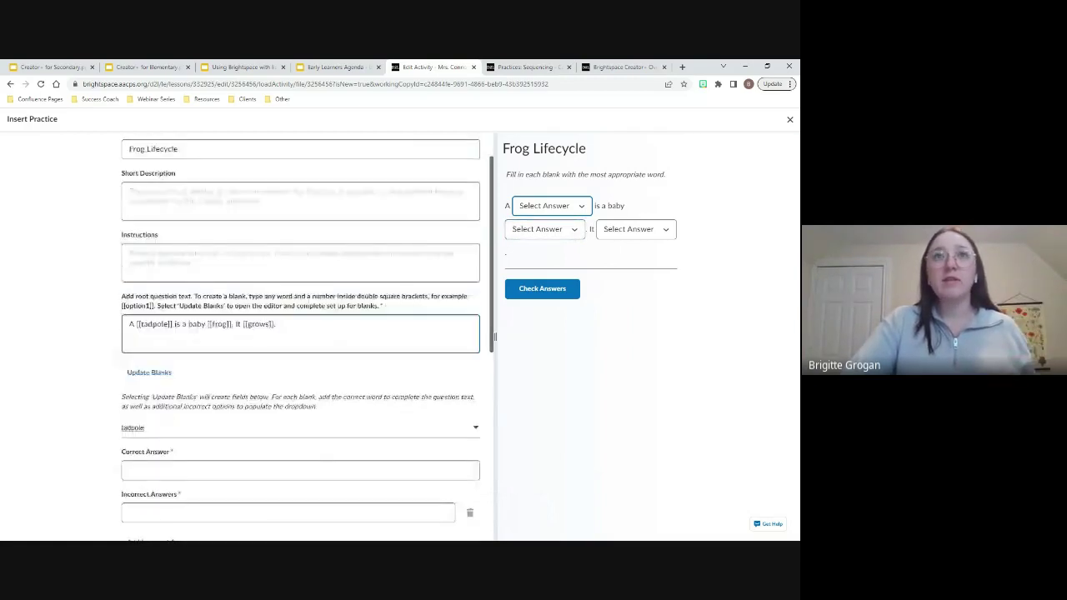
pyautogui.scroll(-3, 300, 333)
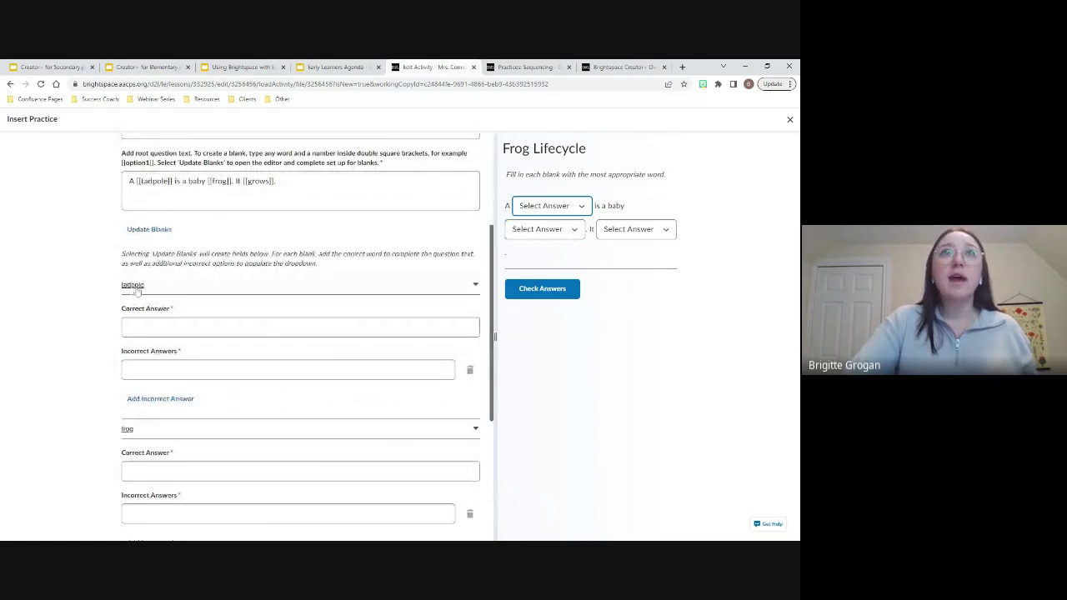
pyautogui.click(157, 326)
pyautogui.write('t')
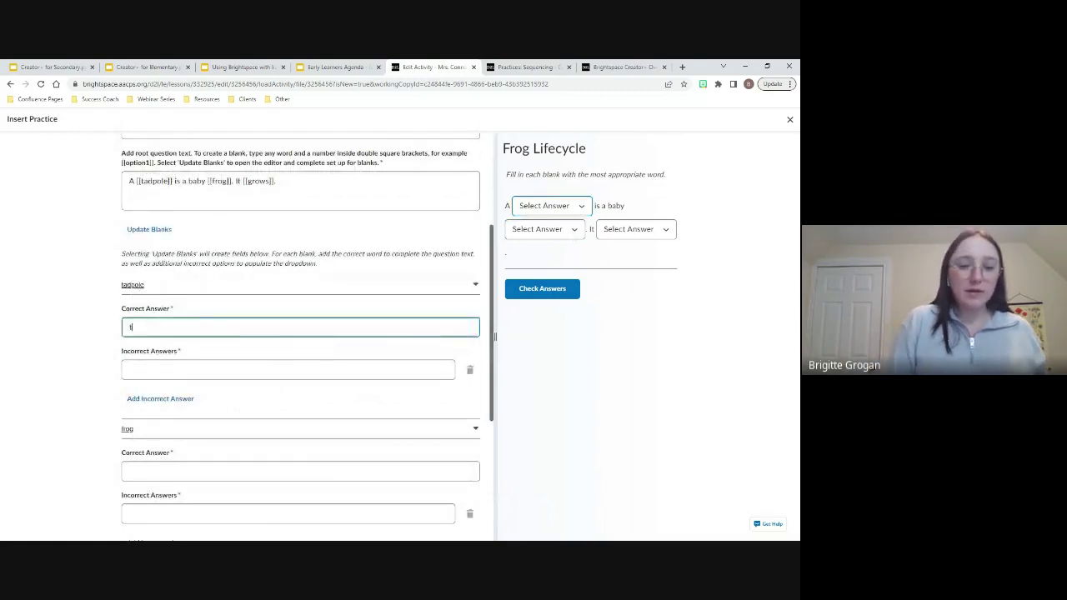
pyautogui.write('adpole')
pyautogui.click(155, 364)
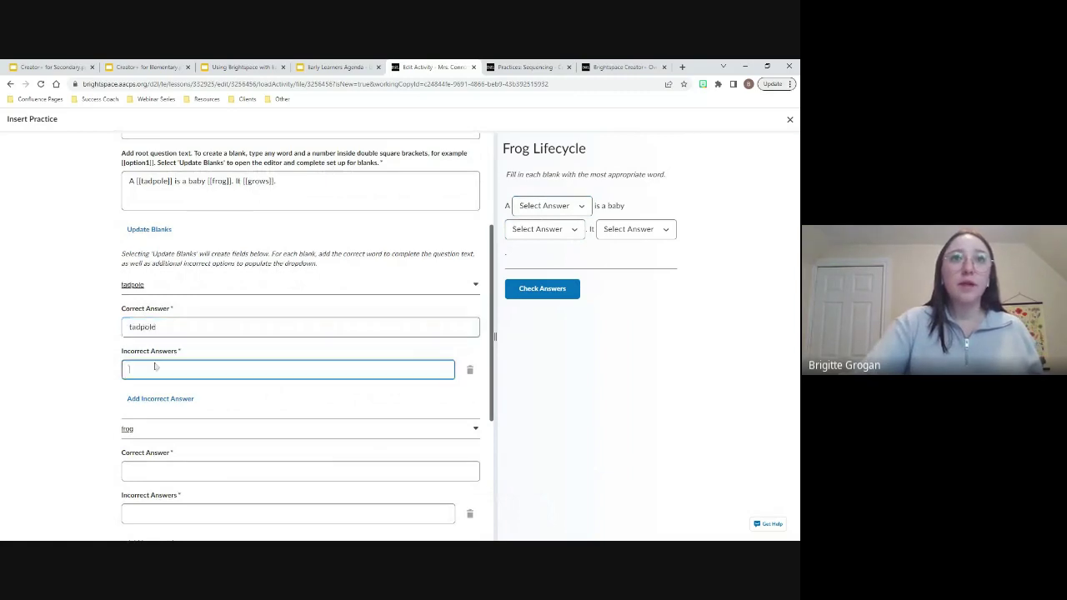
pyautogui.write('frog')
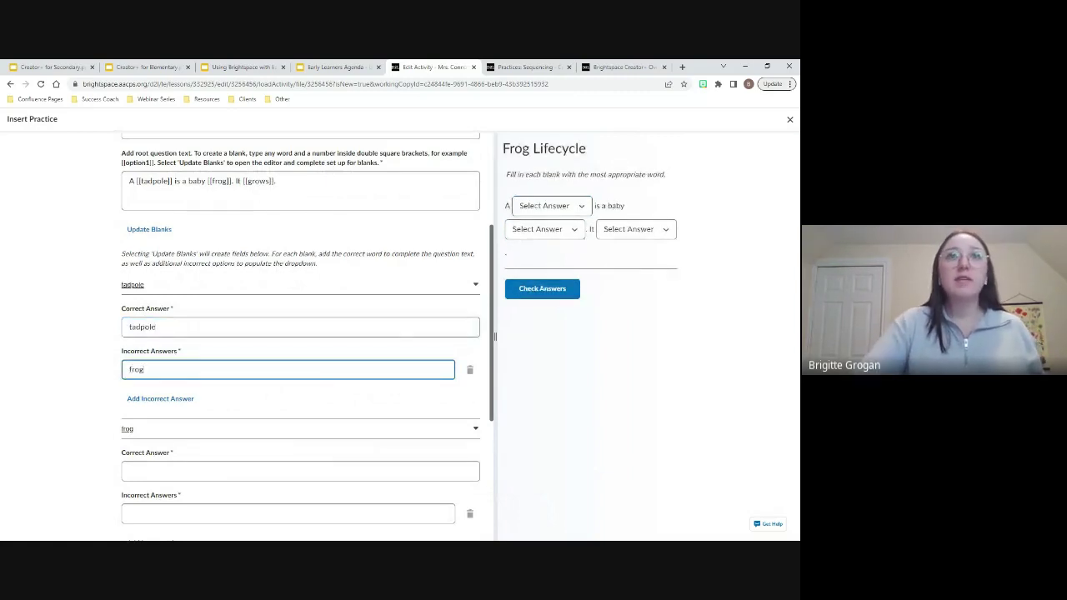
pyautogui.press('Tab')
pyautogui.press('Return')
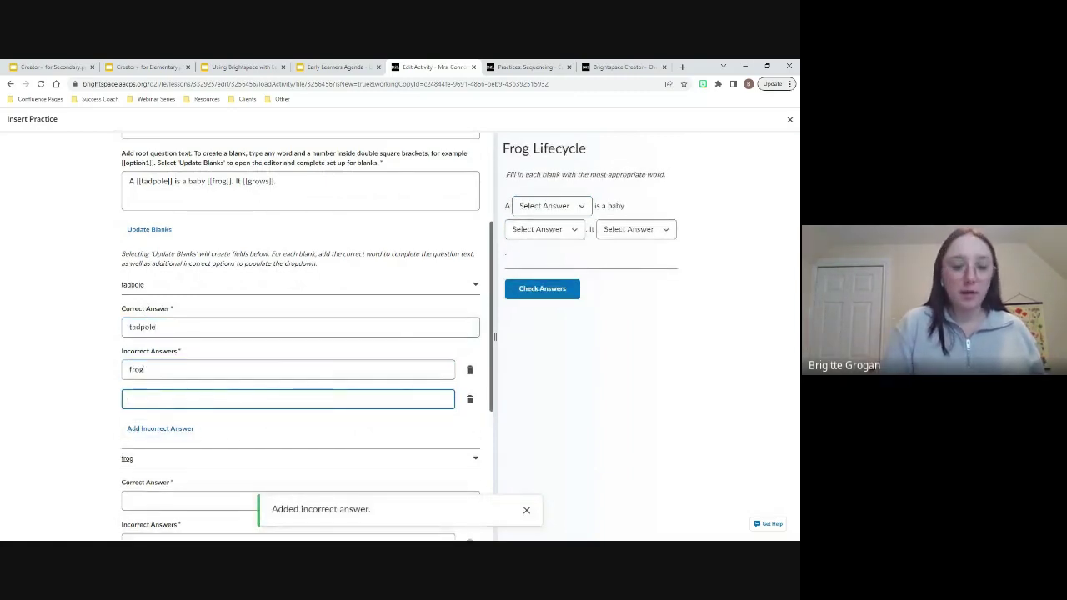
pyautogui.write('grows')
# Step: For the frog blank, enter frog as the correct answer and tadpole and grows as incorrect answers
pyautogui.scroll(-1, 189, 393)
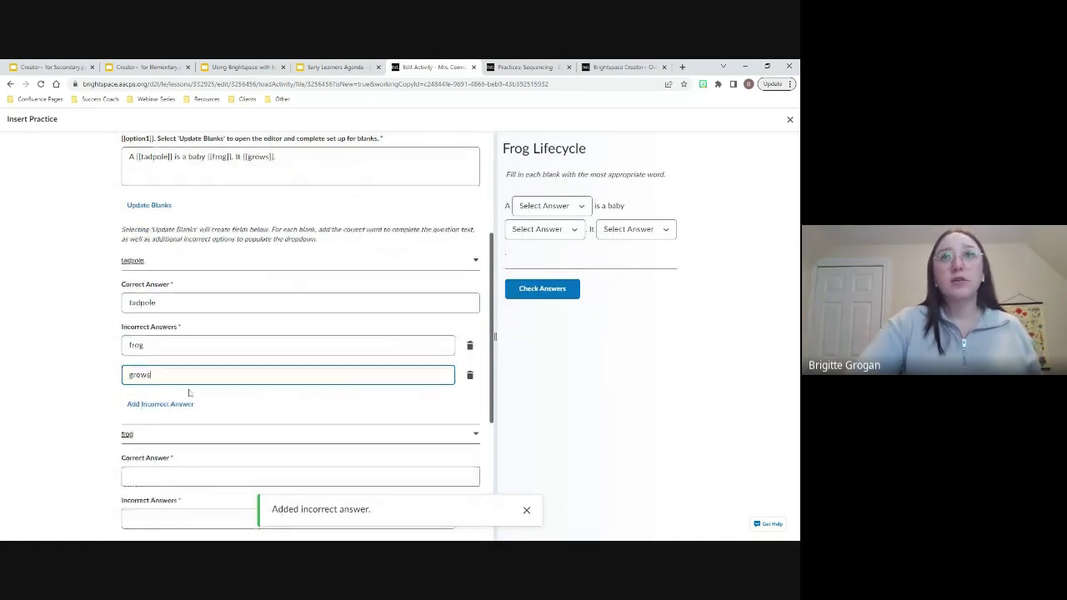
pyautogui.scroll(-1, 189, 392)
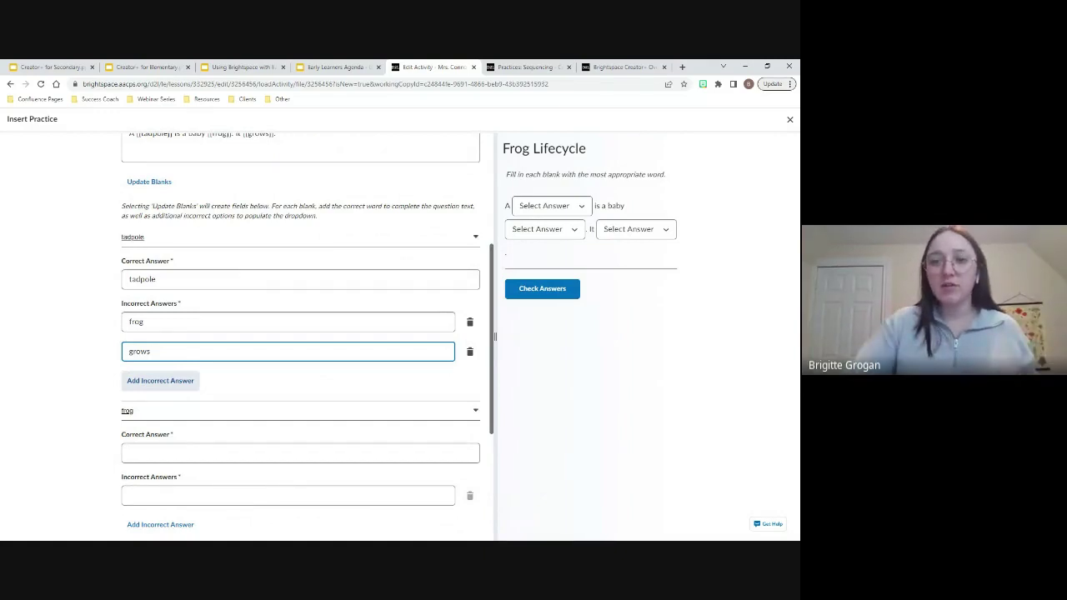
pyautogui.click(191, 453)
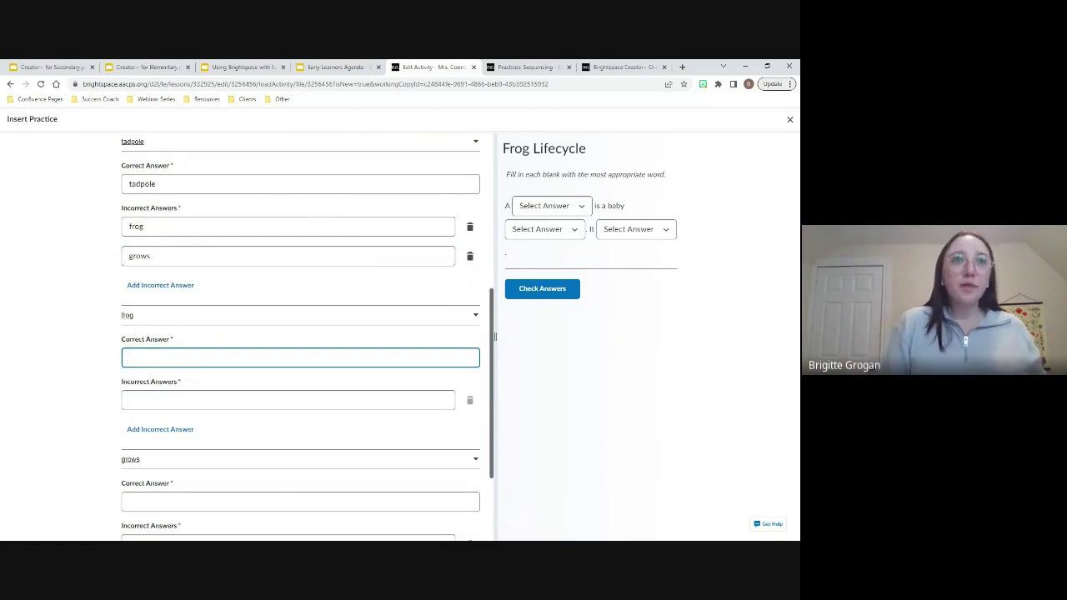
pyautogui.write('frog')
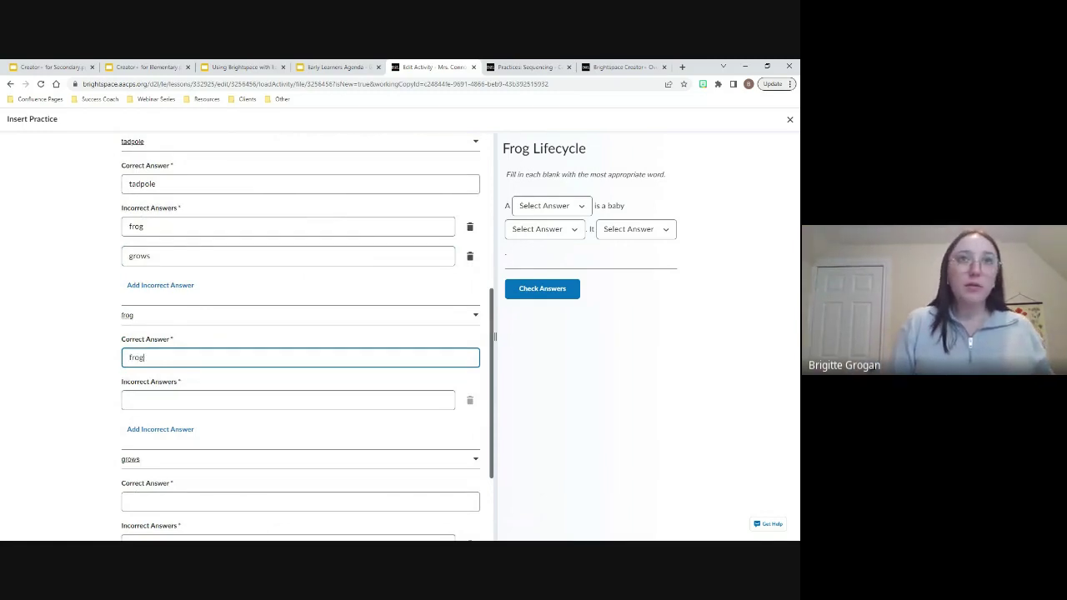
pyautogui.click(197, 399)
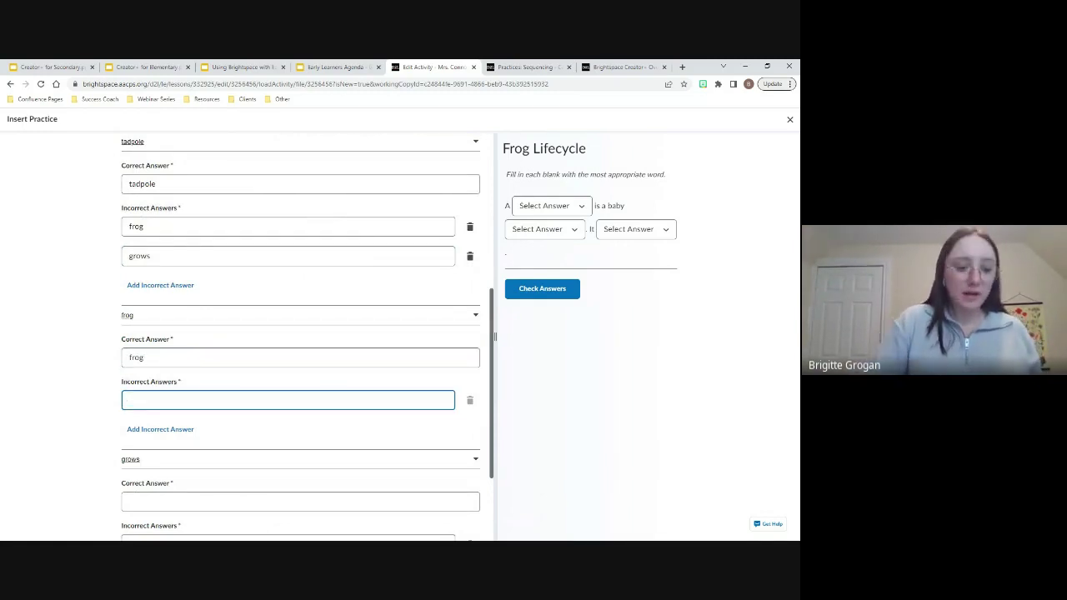
pyautogui.write('tadpole')
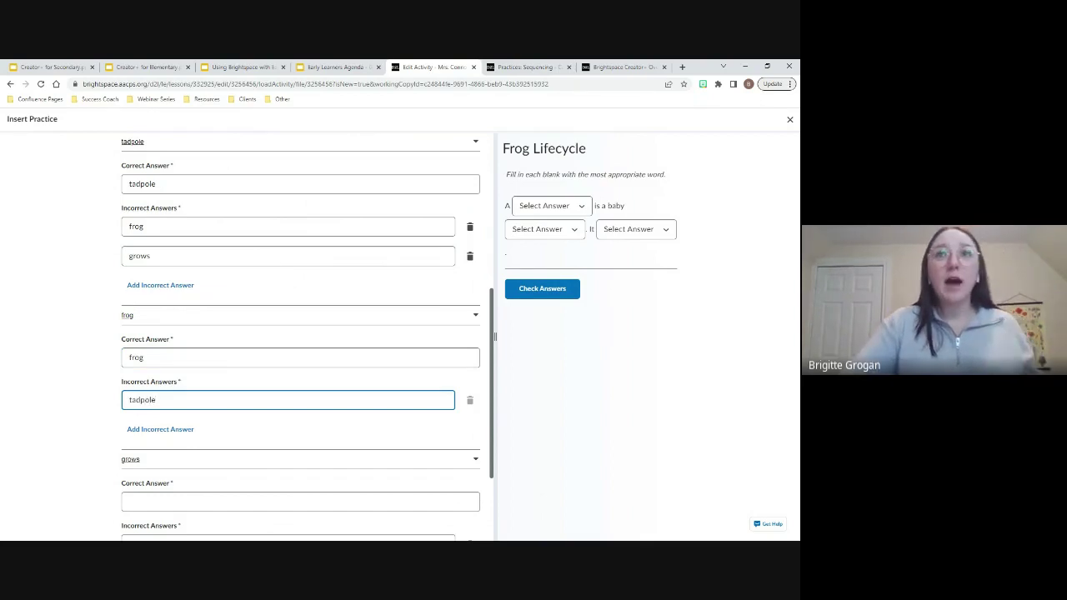
pyautogui.click(160, 429)
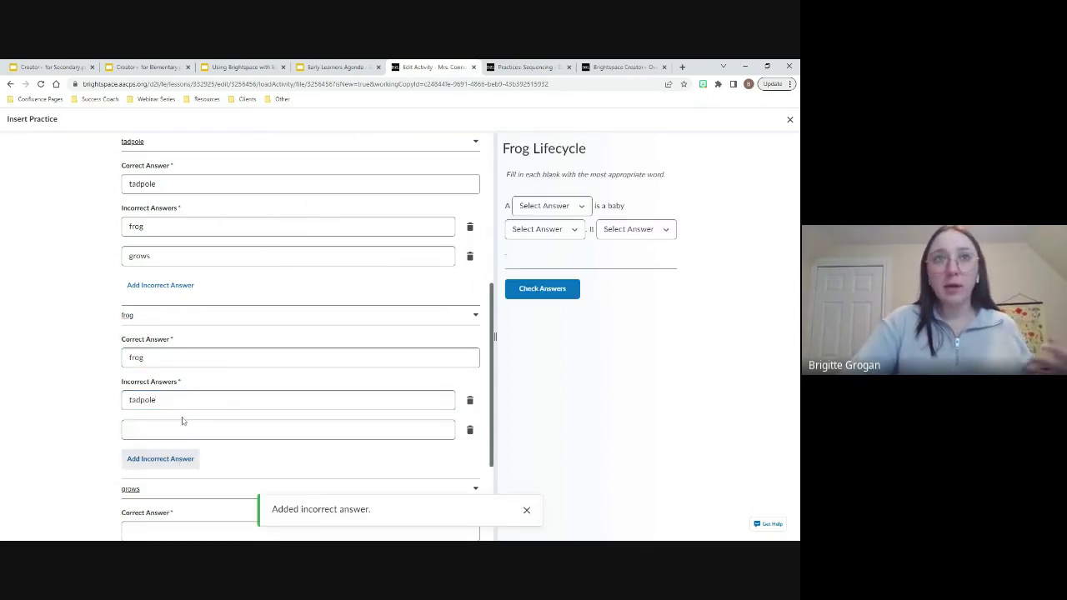
pyautogui.write('grows')
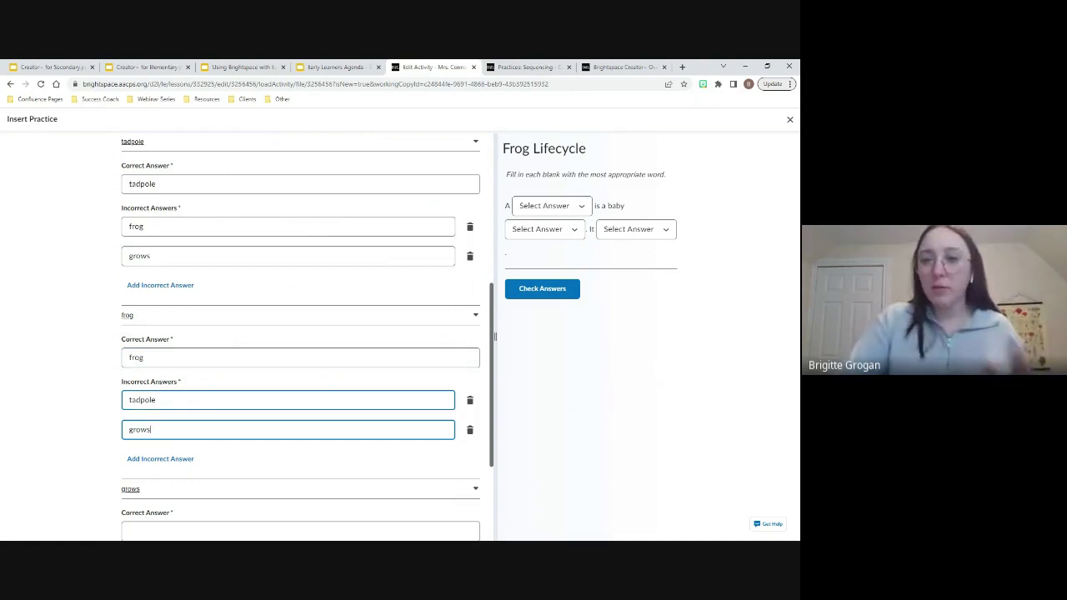
# Step: For the grows blank, enter grows as the correct answer and tadpole and frog as incorrect answers
pyautogui.scroll(-2, 214, 417)
pyautogui.click(214, 435)
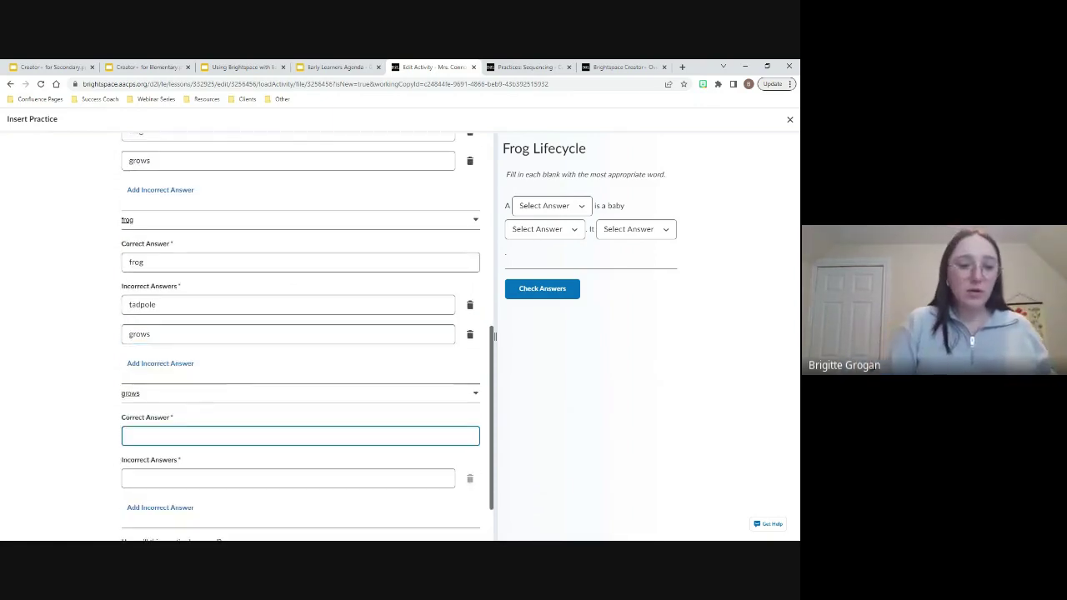
pyautogui.write('grows')
pyautogui.click(164, 479)
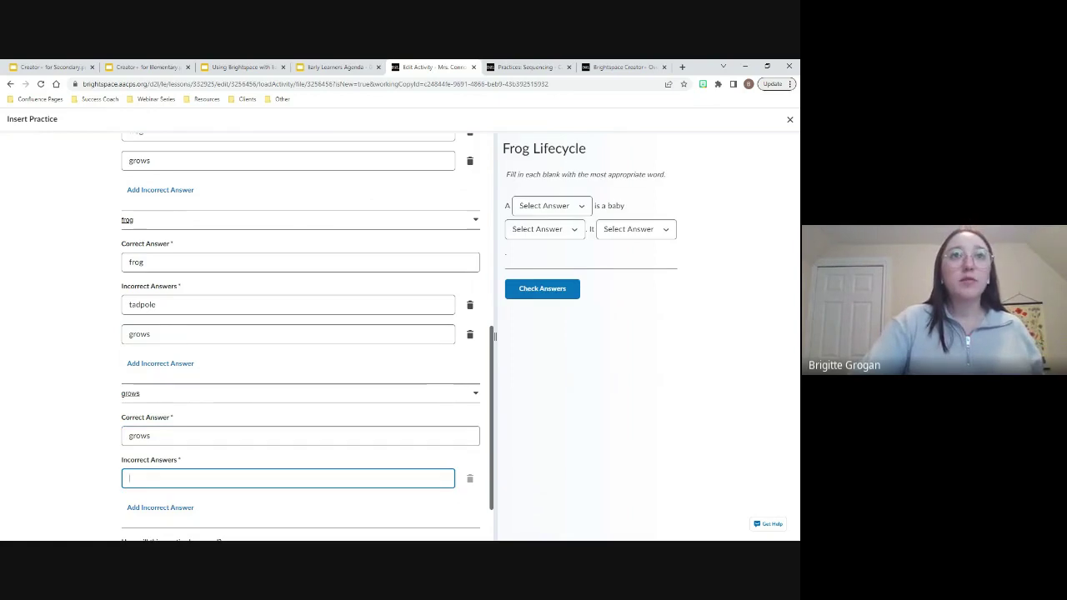
pyautogui.write('tadpole')
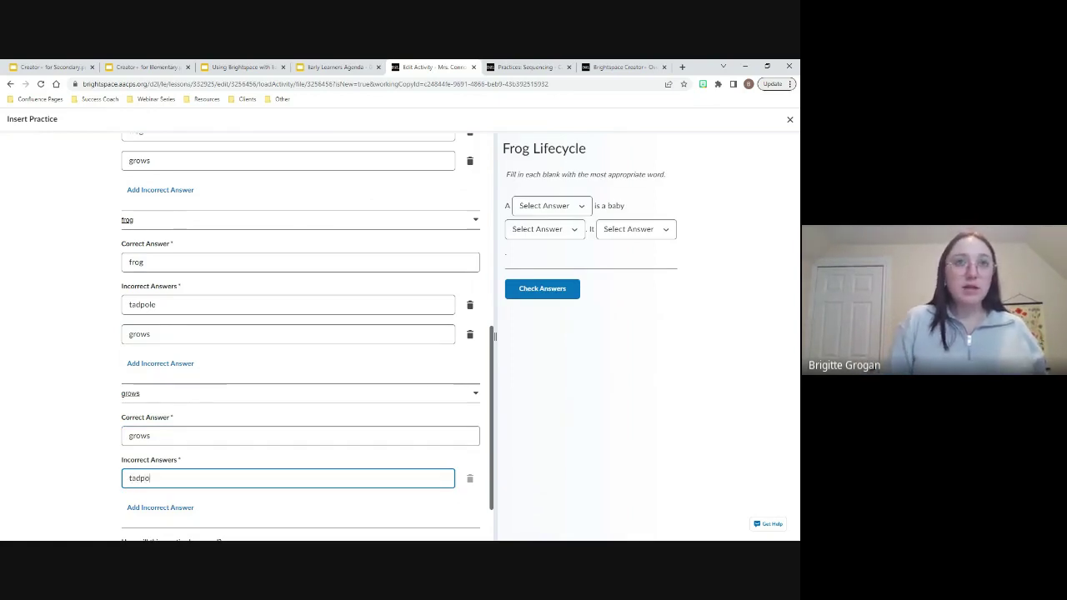
pyautogui.click(160, 508)
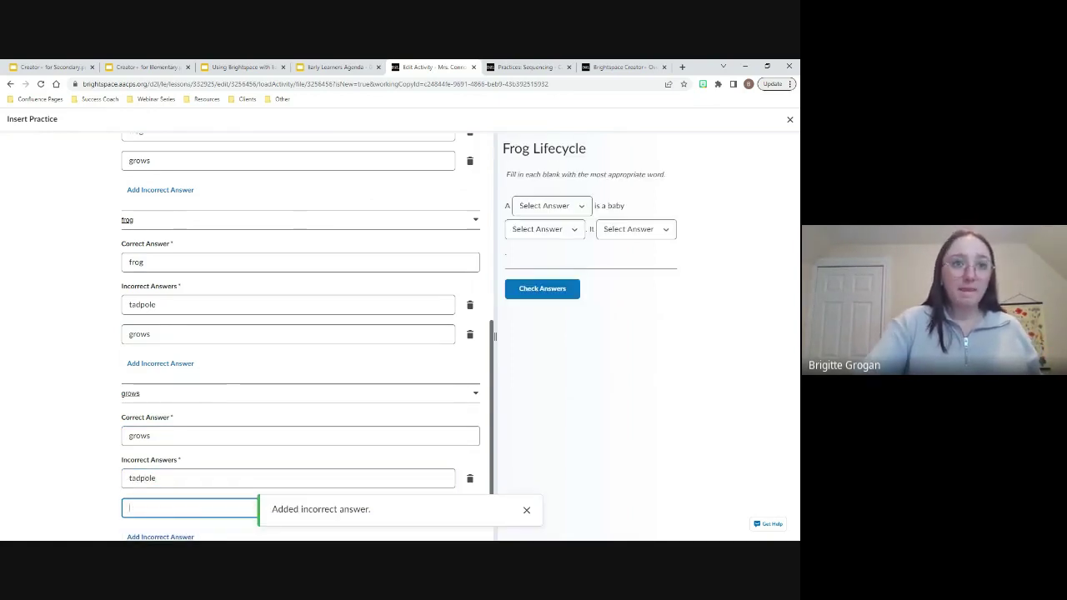
pyautogui.write('frog')
# Step: Review the scoring information for the practice, keeping the All or Nothing scoring method
pyautogui.scroll(-2, 241, 424)
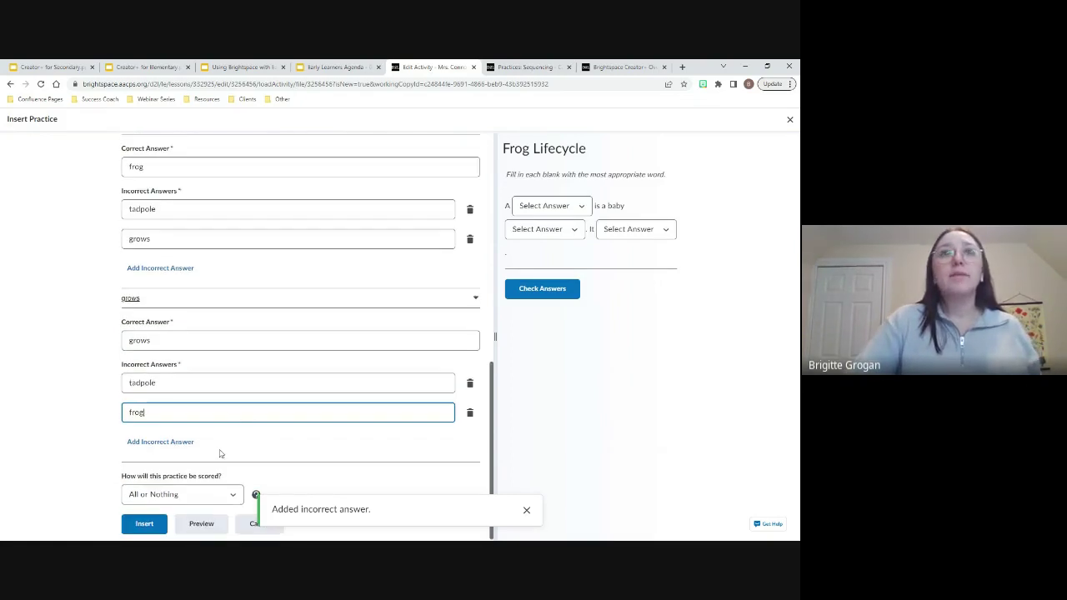
pyautogui.click(219, 491)
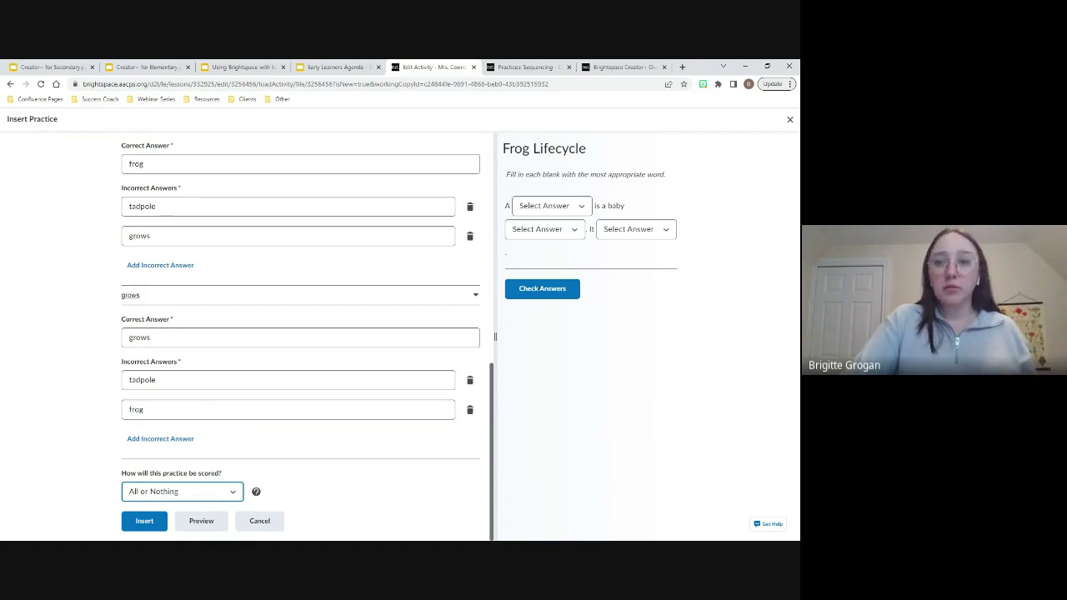
pyautogui.click(257, 492)
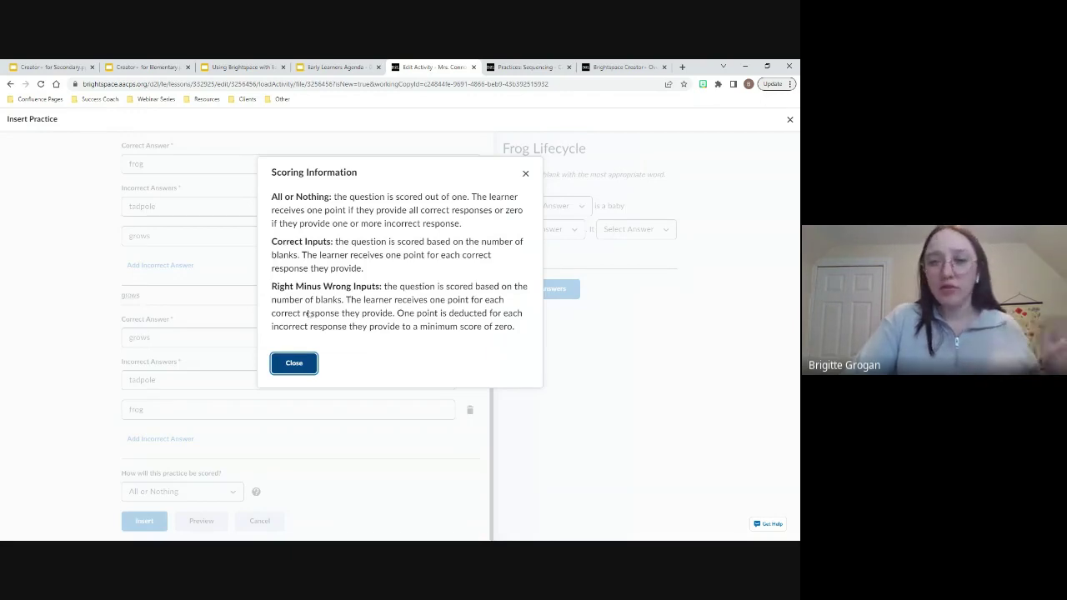
pyautogui.click(294, 363)
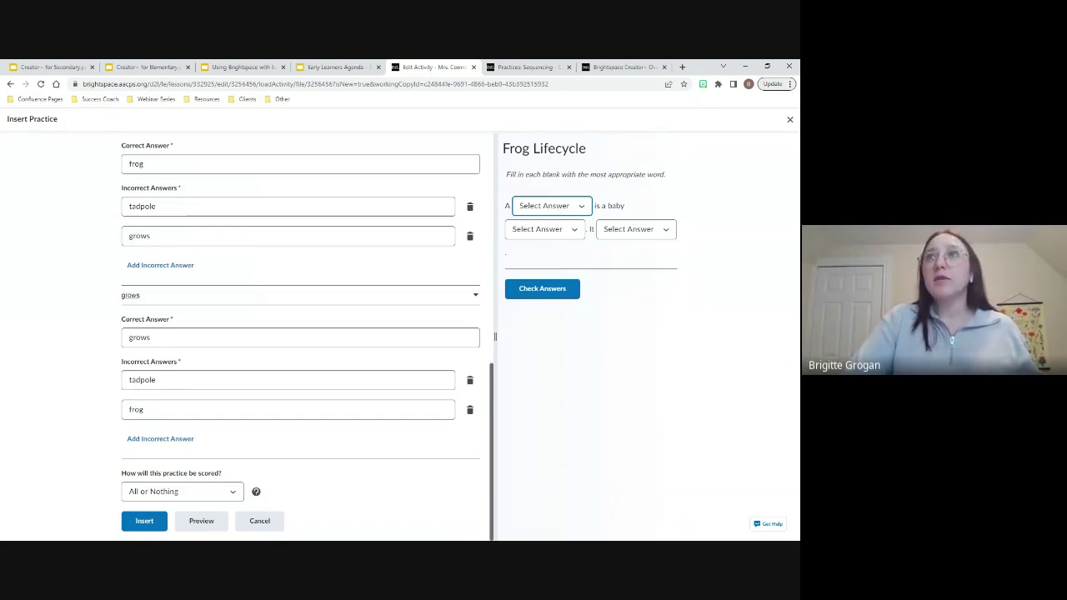
# Step: Test the practice by answering tadpole, frog and grows and checking the answers, and view its full-size preview
pyautogui.click(564, 224)
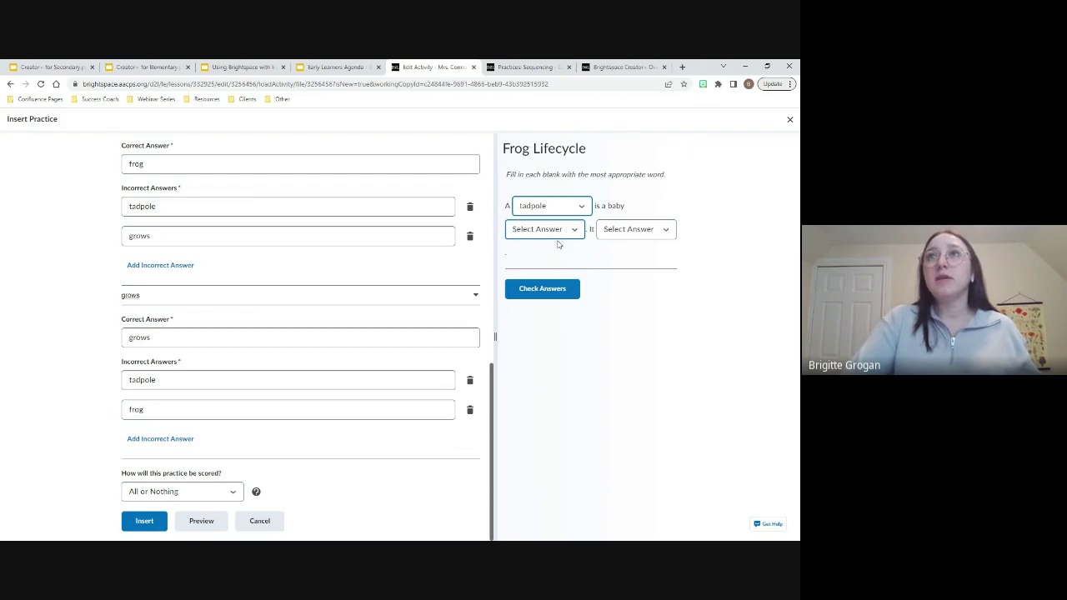
pyautogui.click(558, 244)
pyautogui.click(615, 231)
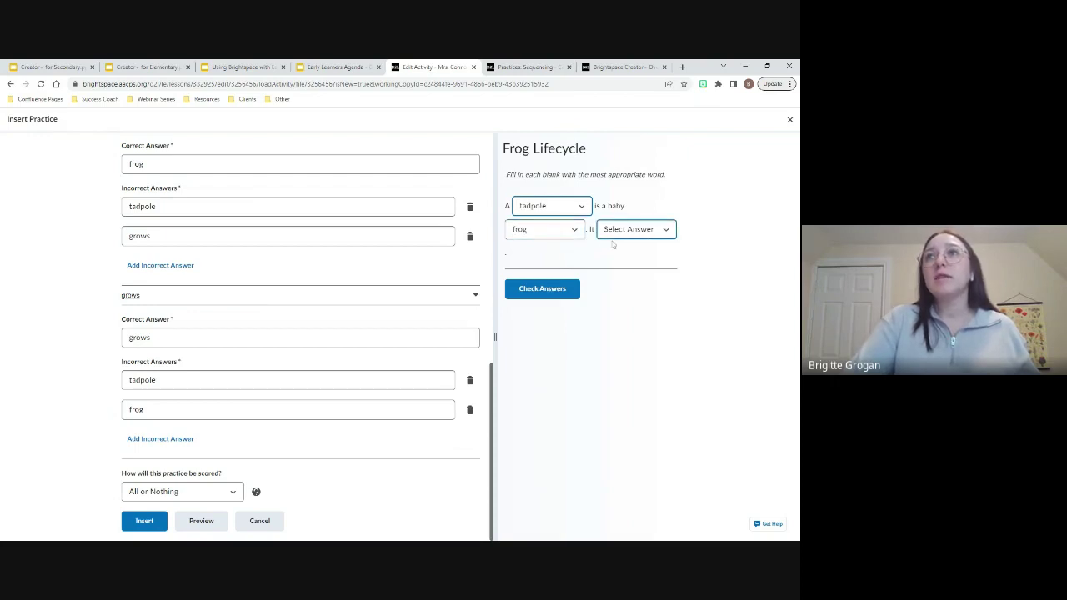
pyautogui.click(612, 244)
pyautogui.click(561, 293)
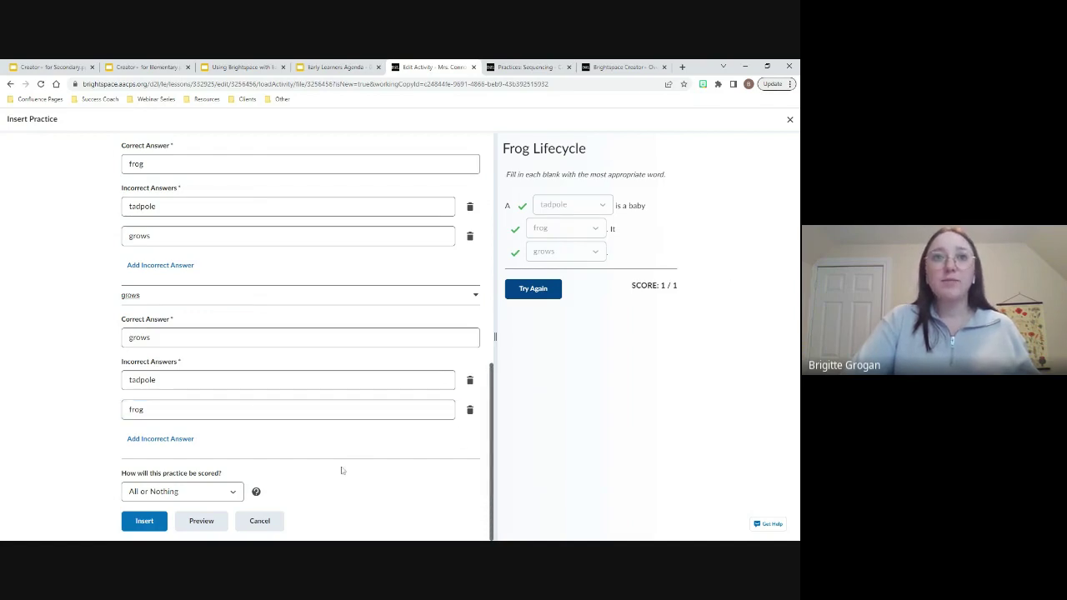
pyautogui.click(202, 519)
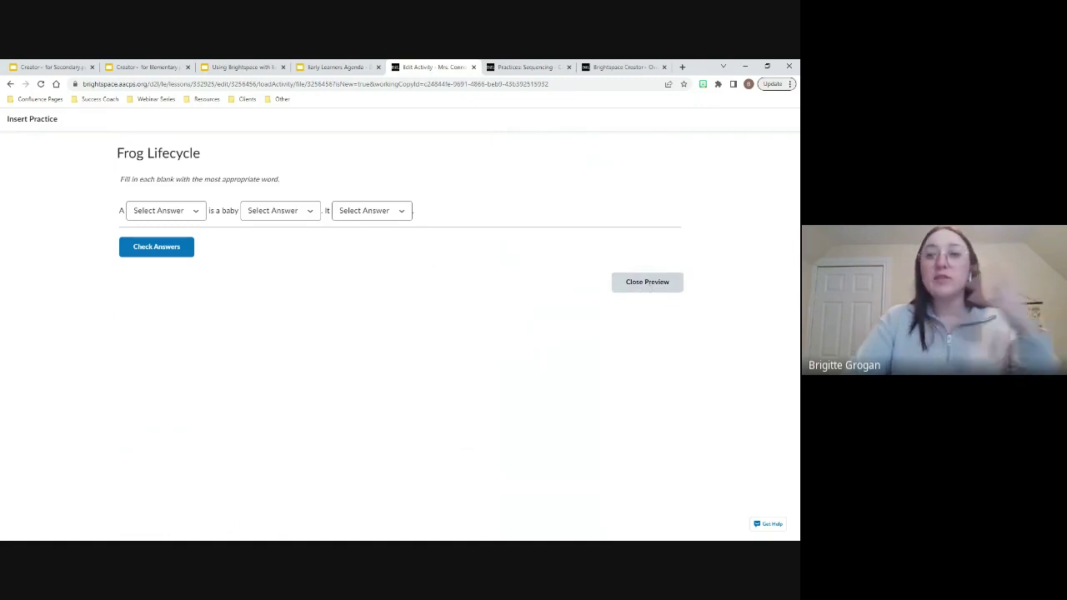
pyautogui.click(648, 283)
# Step: Insert the Frog Lifecycle practice into the new HTML page, and save and close the page
pyautogui.scroll(-10, 250, 417)
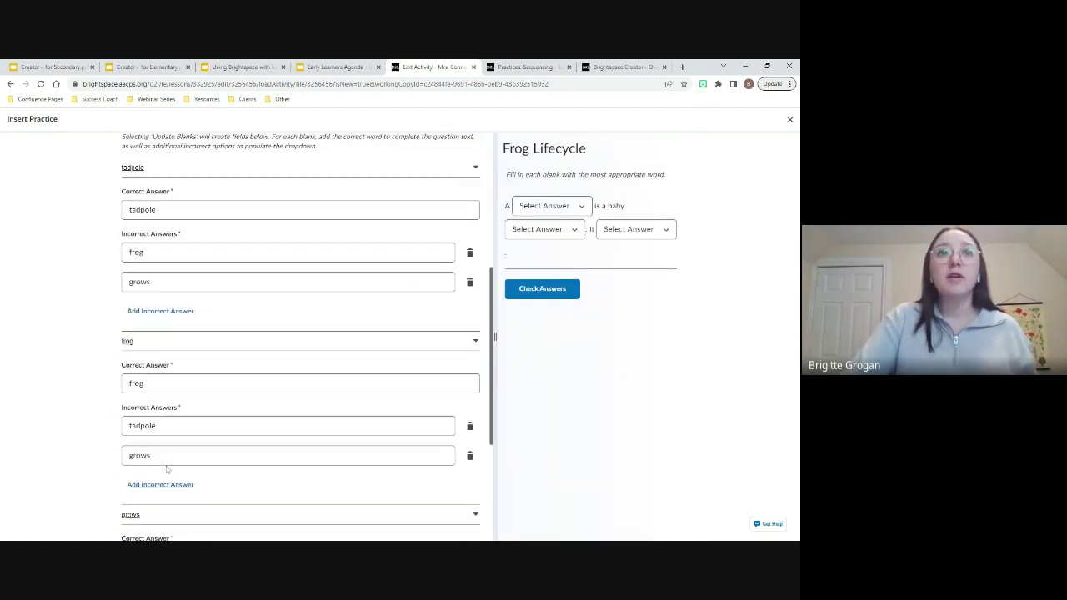
pyautogui.click(139, 521)
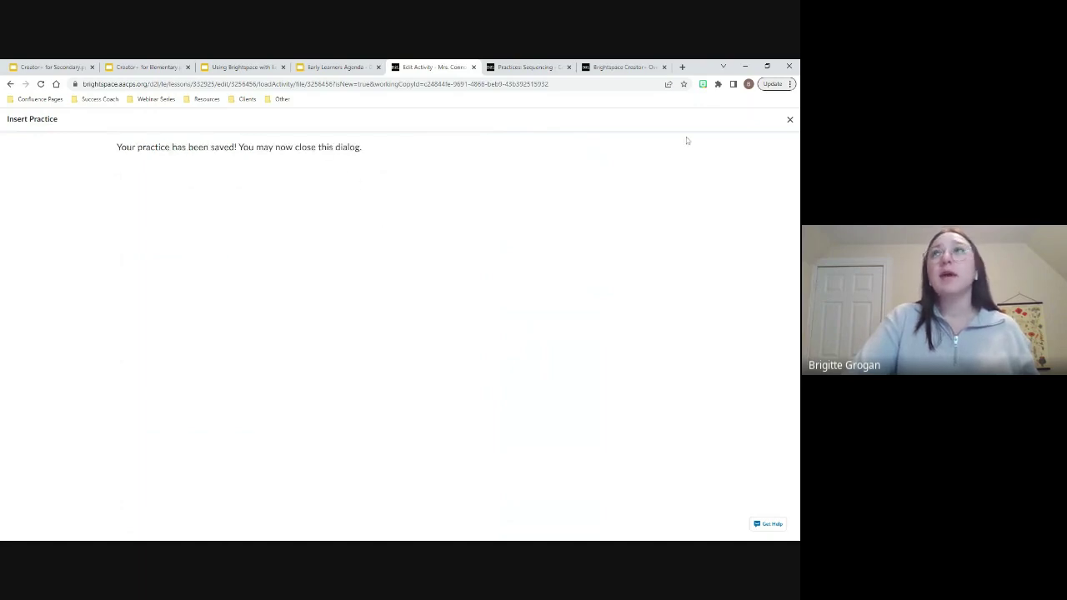
pyautogui.click(789, 120)
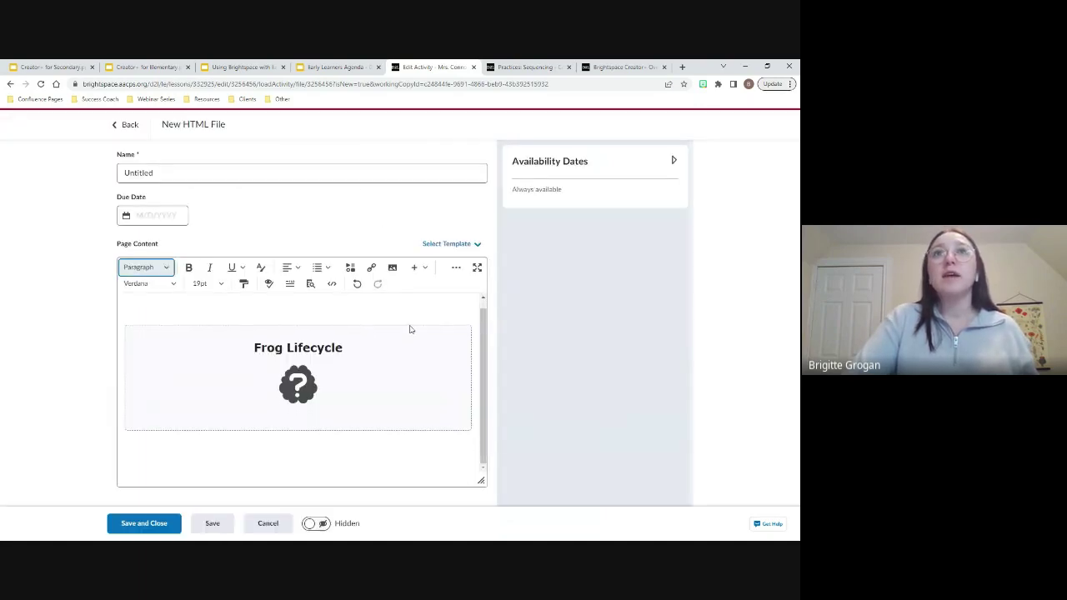
pyautogui.click(324, 405)
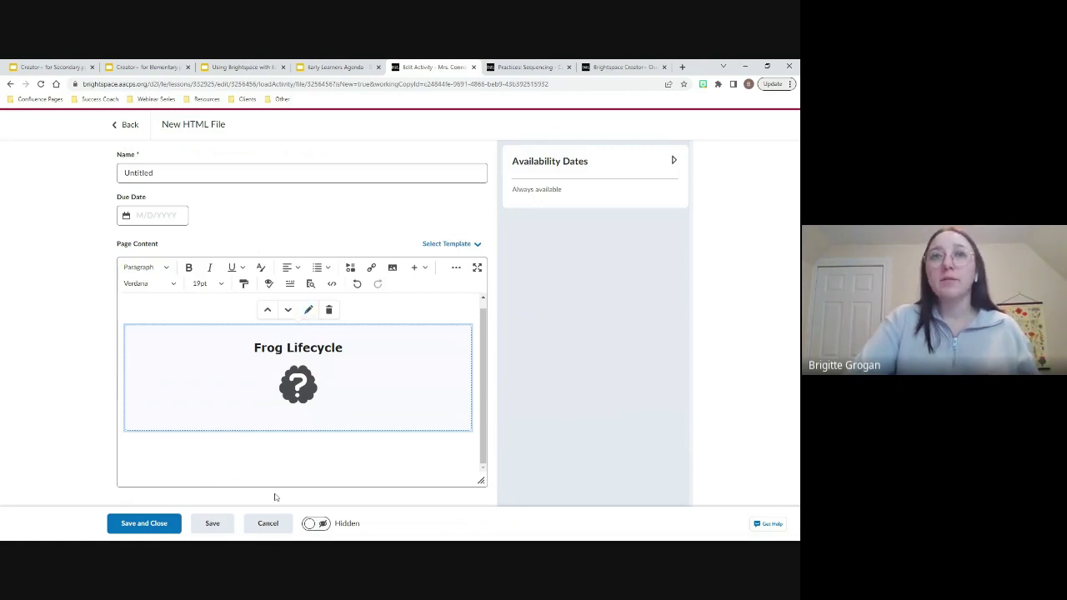
pyautogui.click(157, 527)
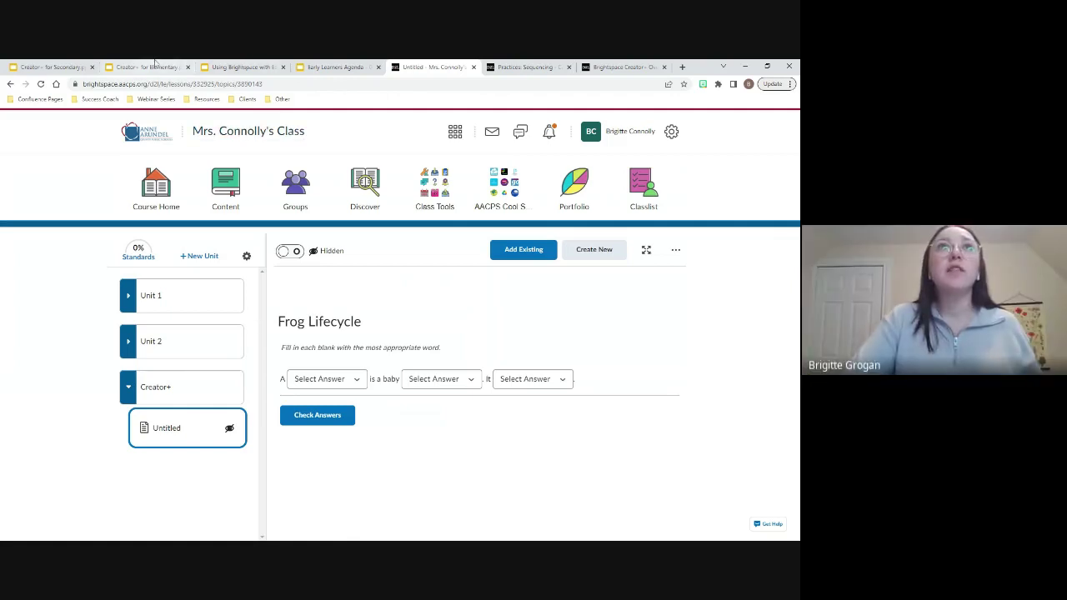
# Step: Switch to the Creator+ for Secondary slides, open the Chemistry Lesson link and play its video in full screen
pyautogui.click(50, 67)
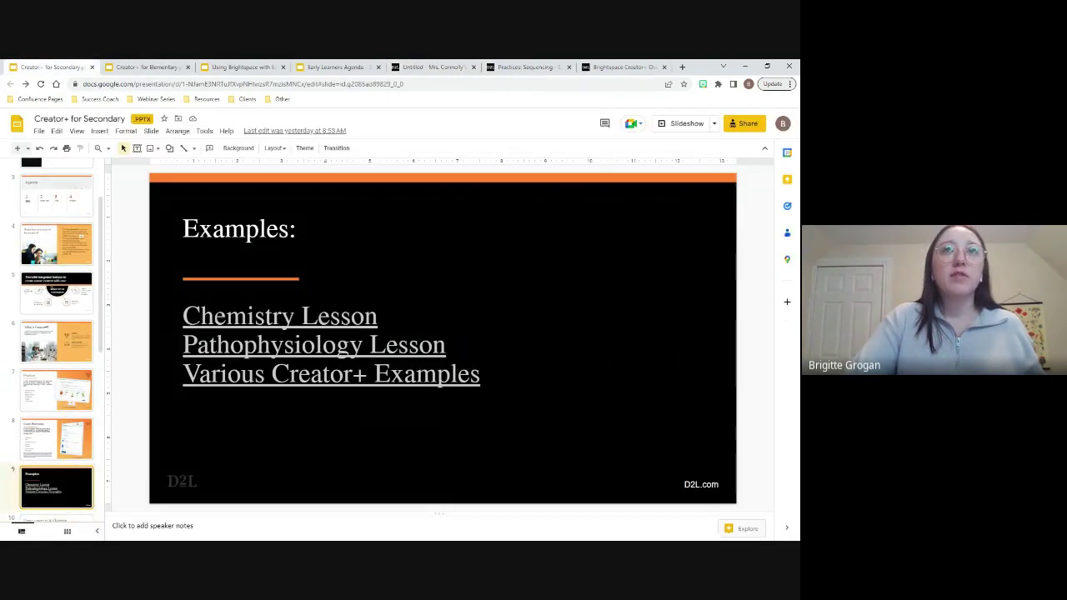
pyautogui.click(260, 338)
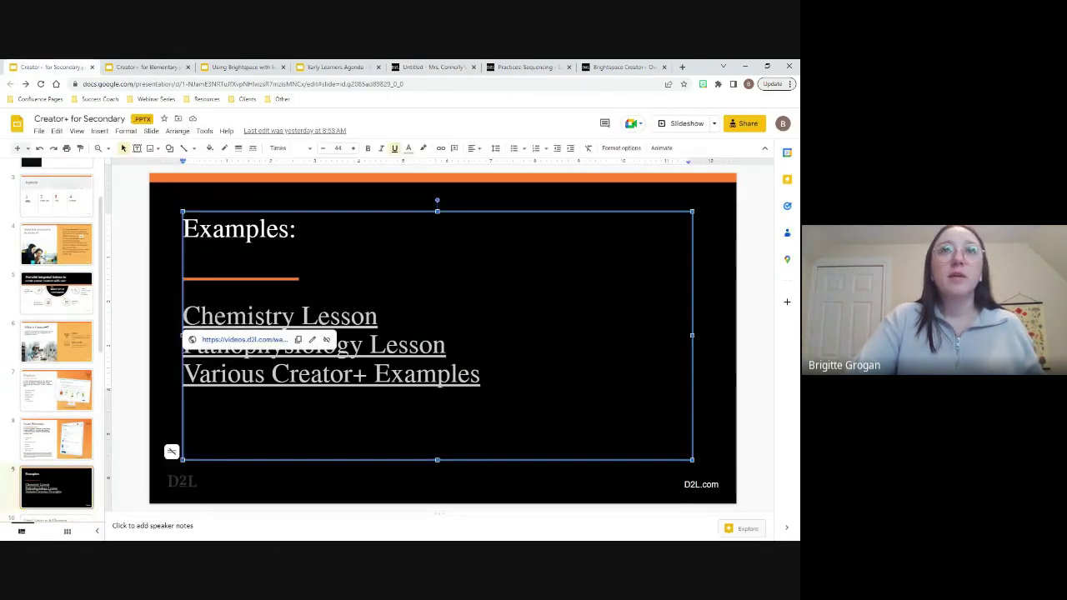
pyautogui.keyDown('ctrl'); pyautogui.click(254, 318); pyautogui.keyUp('ctrl')
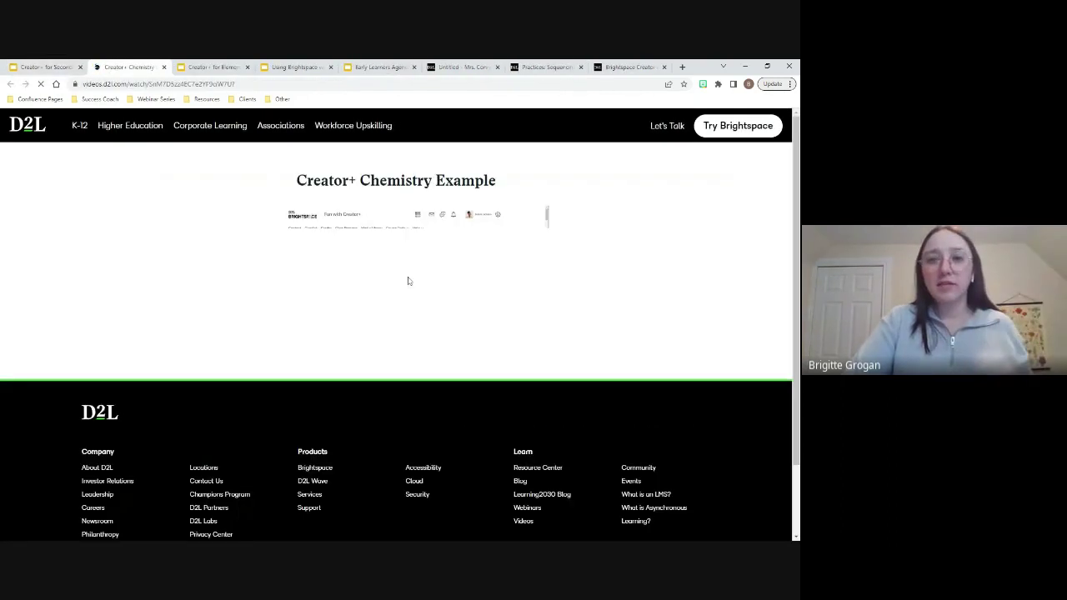
pyautogui.click(436, 305)
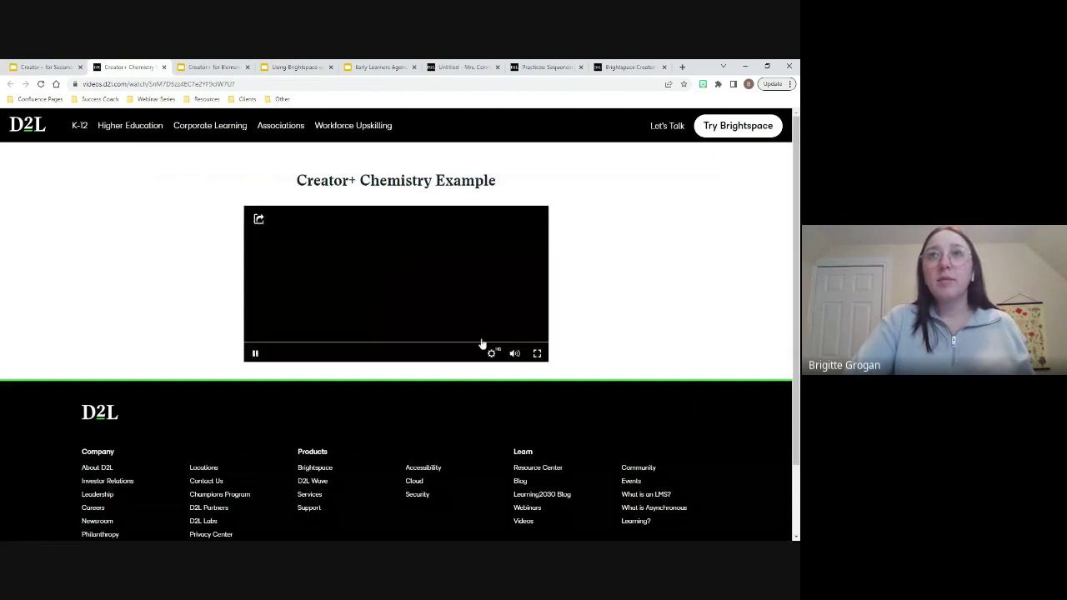
pyautogui.click(539, 352)
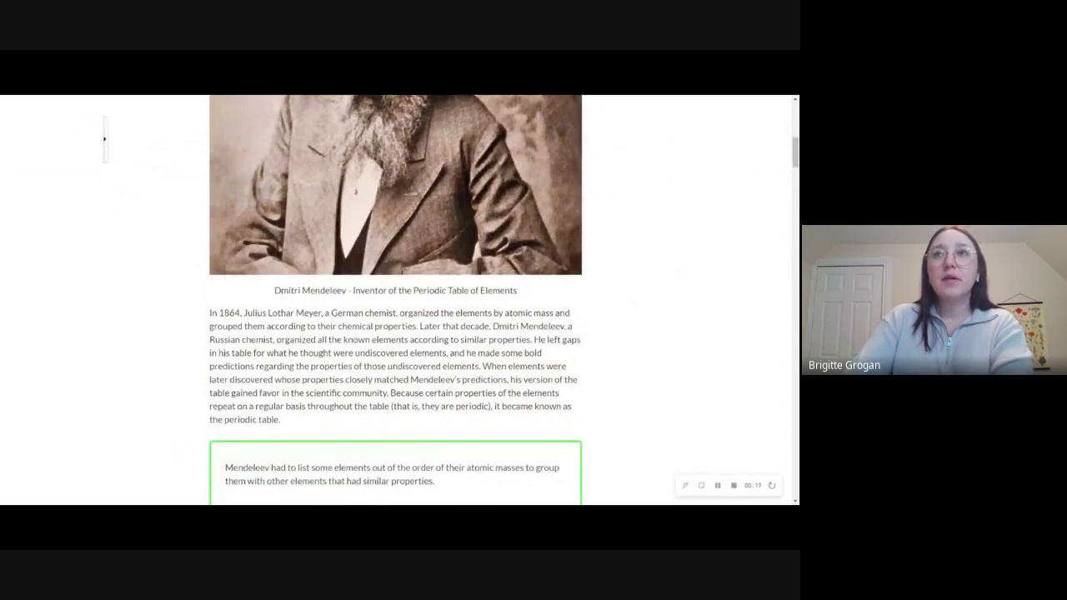
# Step: Watch the Creator+ Chemistry Example video, leave full screen and return to the Frog Lifecycle page in the Brightspace course
pyautogui.moveTo(766, 307)
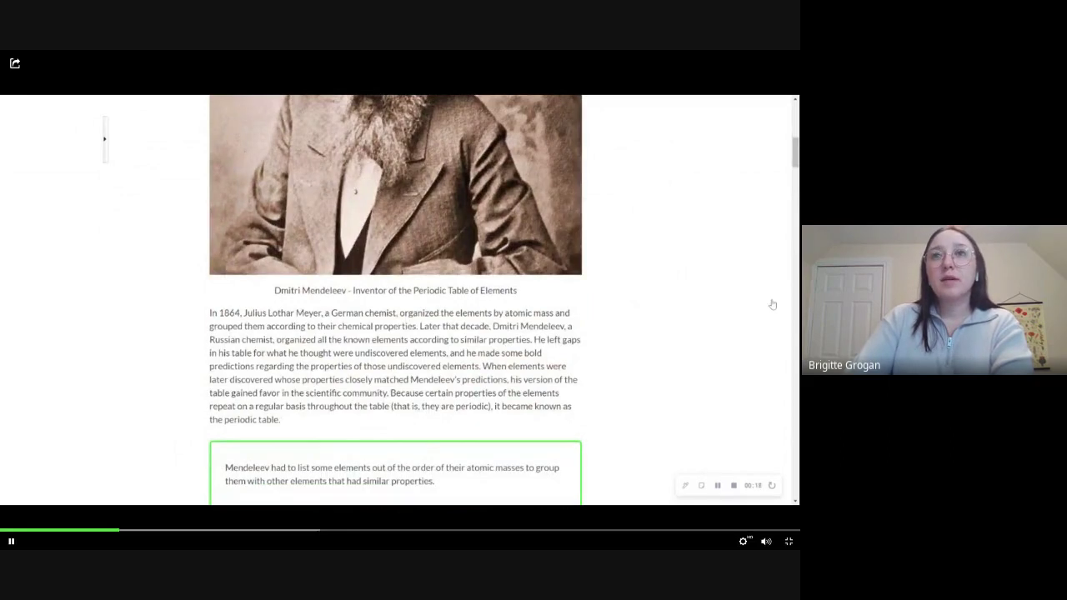
pyautogui.click(744, 542)
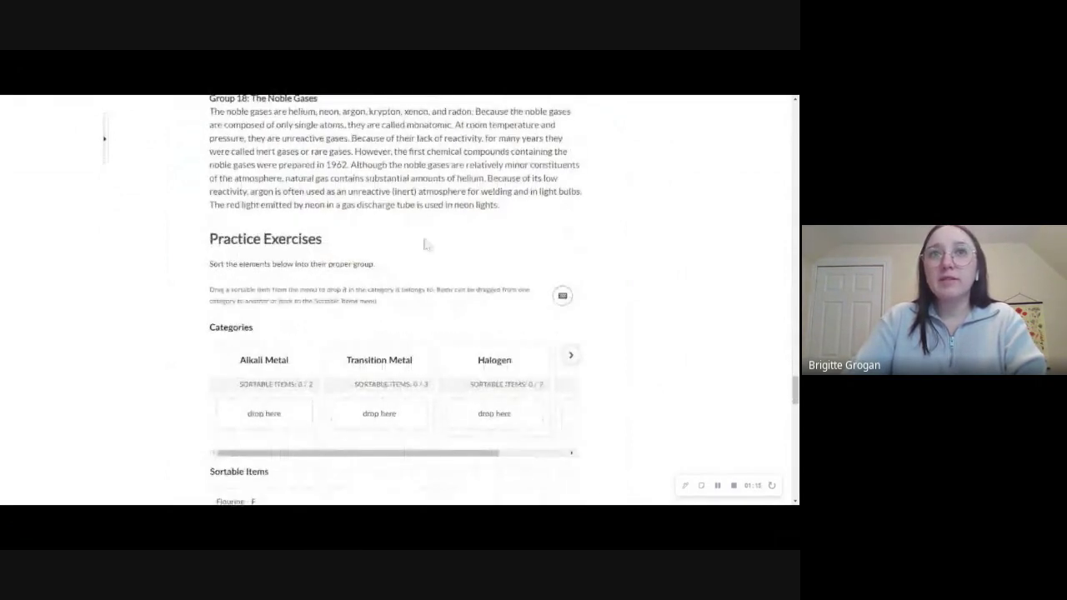
pyautogui.moveTo(745, 365)
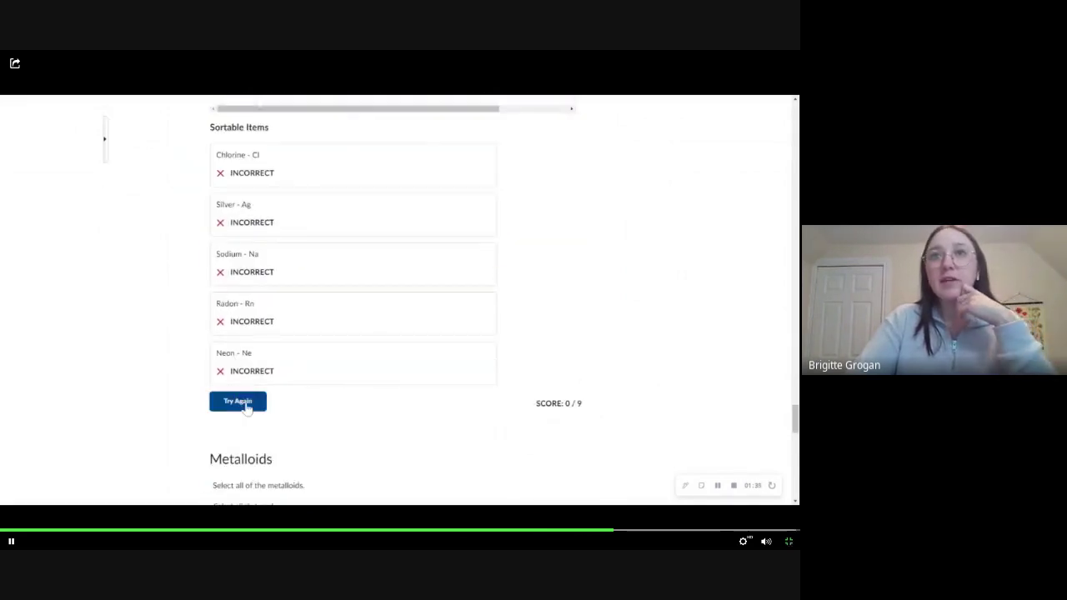
pyautogui.press('Escape')
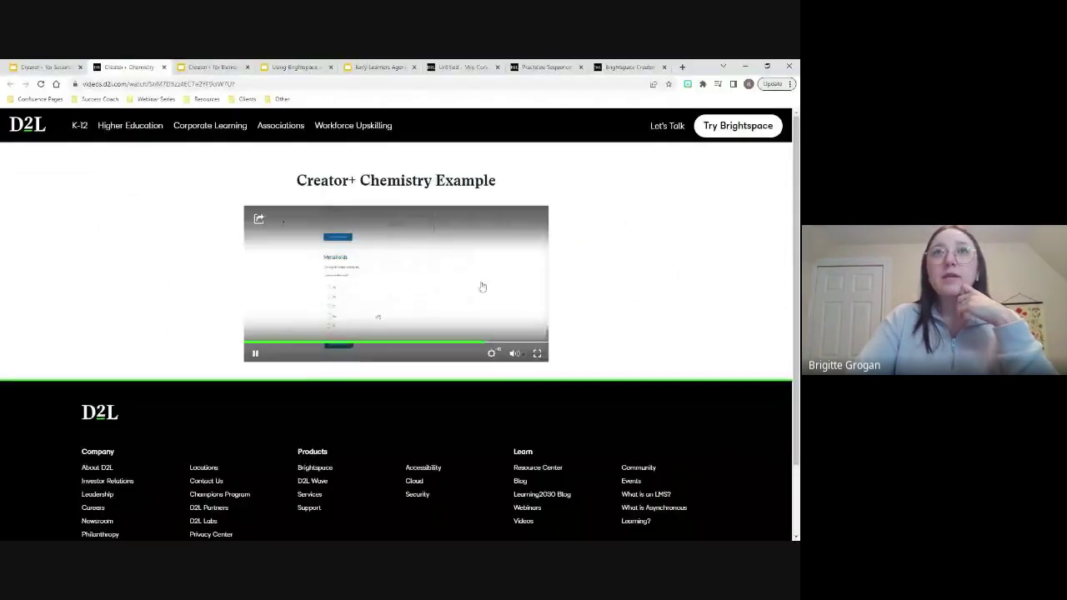
pyautogui.click(427, 69)
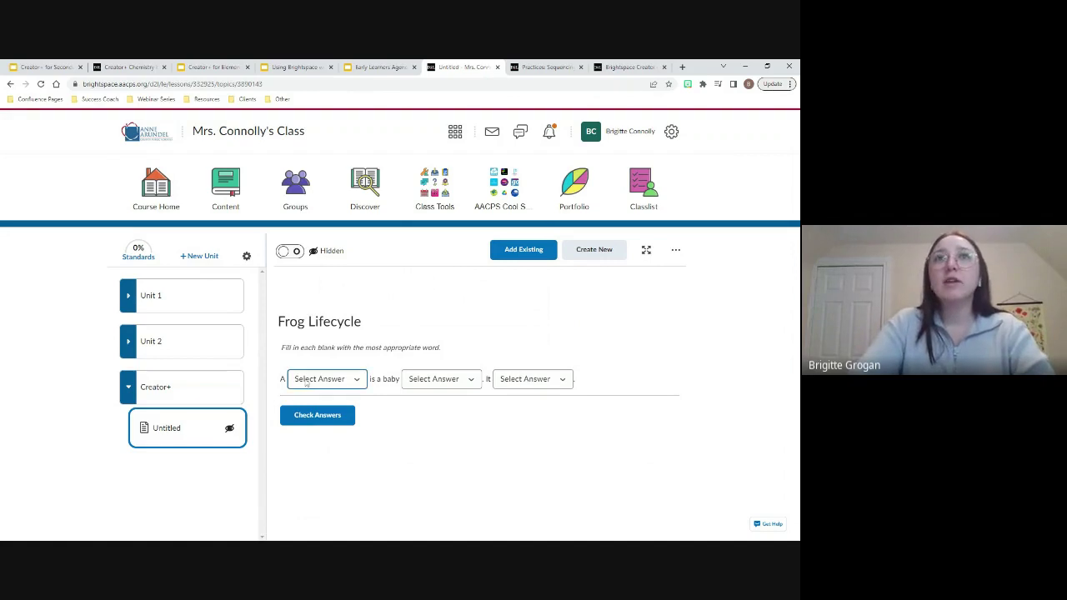
# Step: Answer the Frog Lifecycle practice with frog, tadpole and grows, check the answers, and reset it for another try
pyautogui.click(364, 412)
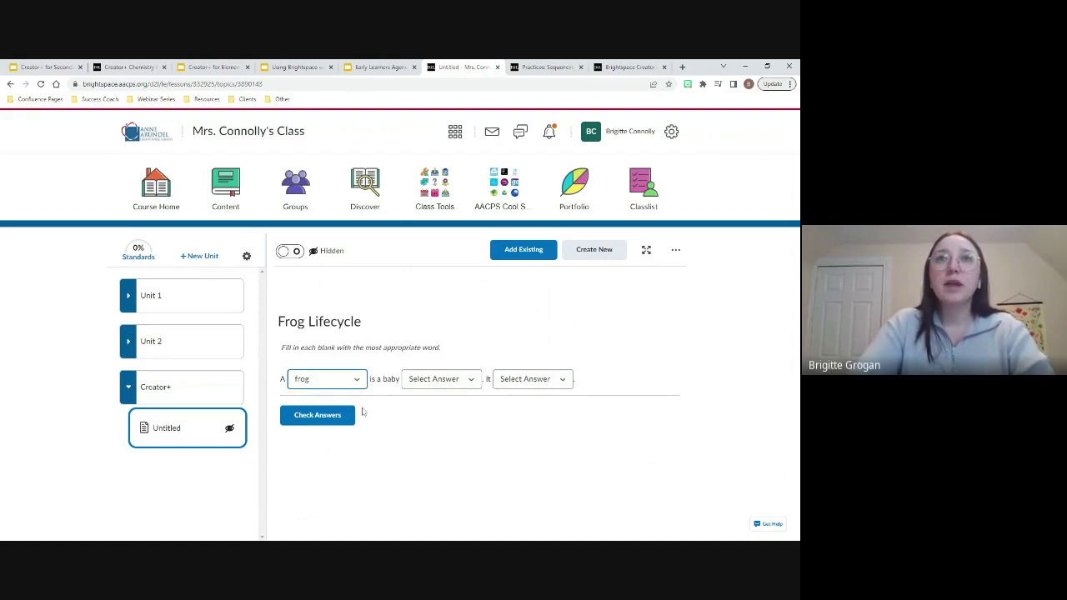
pyautogui.click(457, 394)
pyautogui.click(532, 380)
pyautogui.click(534, 397)
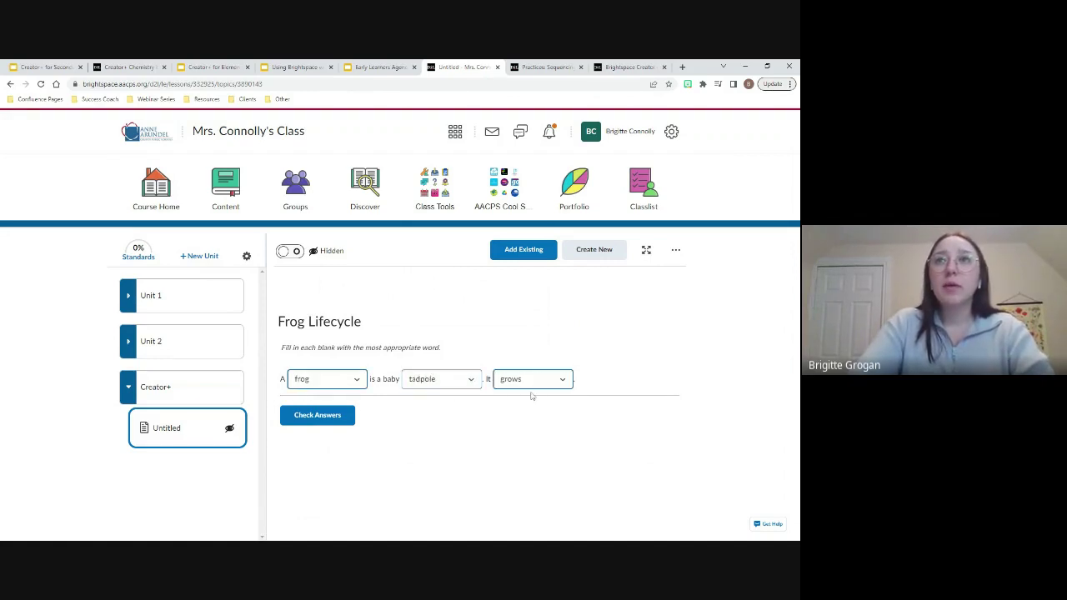
pyautogui.click(316, 415)
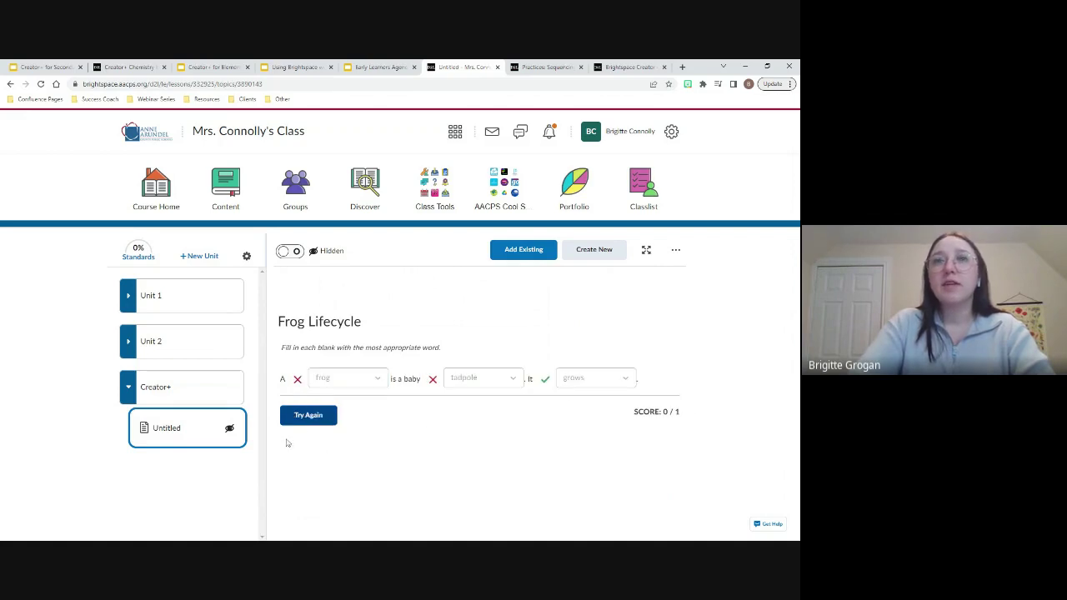
pyautogui.click(310, 418)
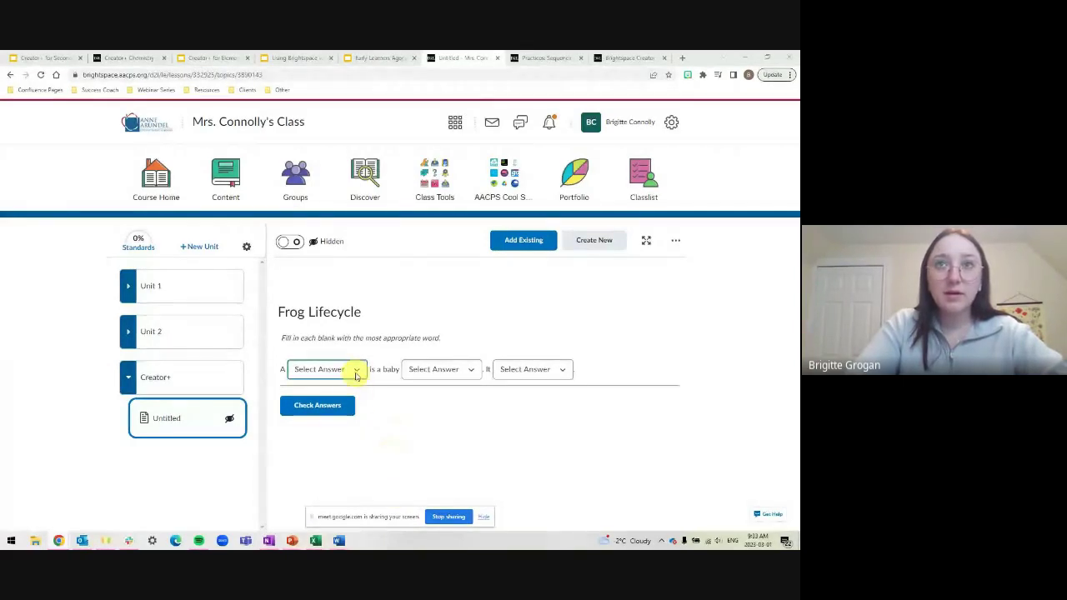
# Step: View the answer choices of the first and second blanks without selecting any of them
pyautogui.click(356, 371)
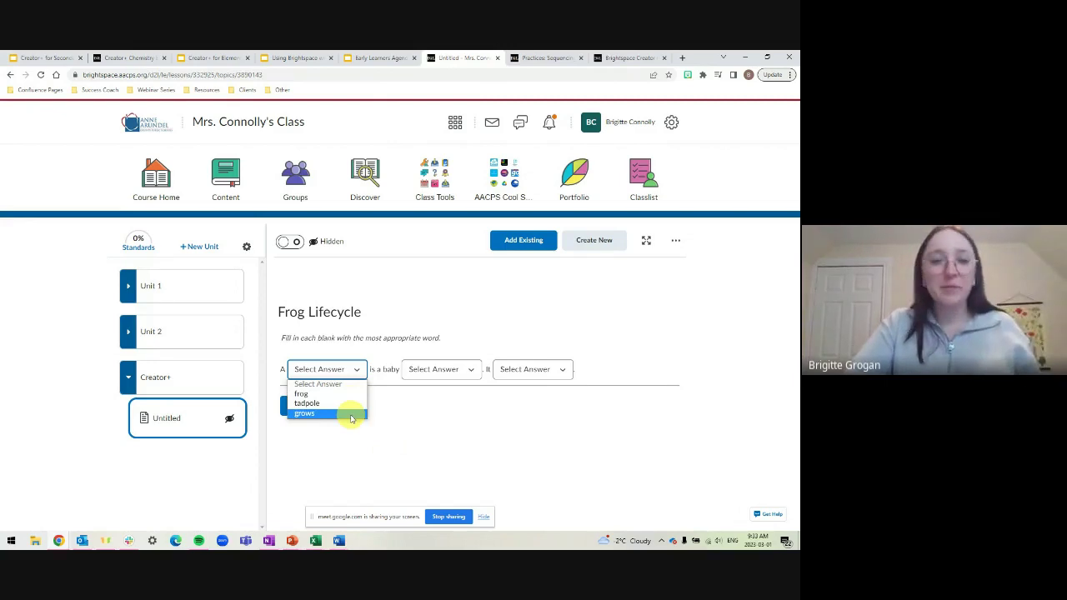
pyautogui.click(436, 370)
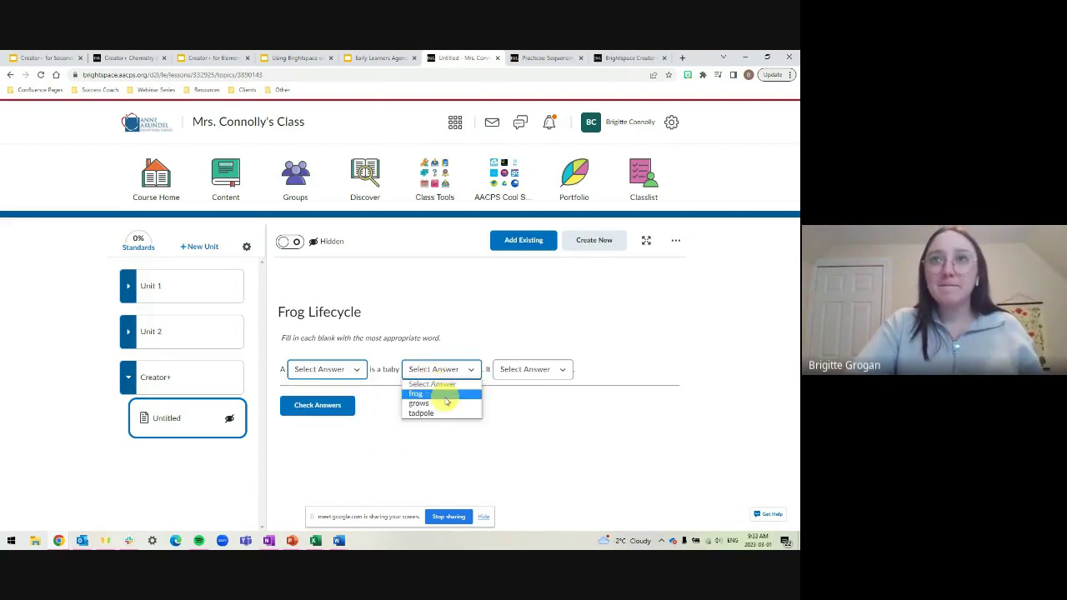
pyautogui.click(545, 417)
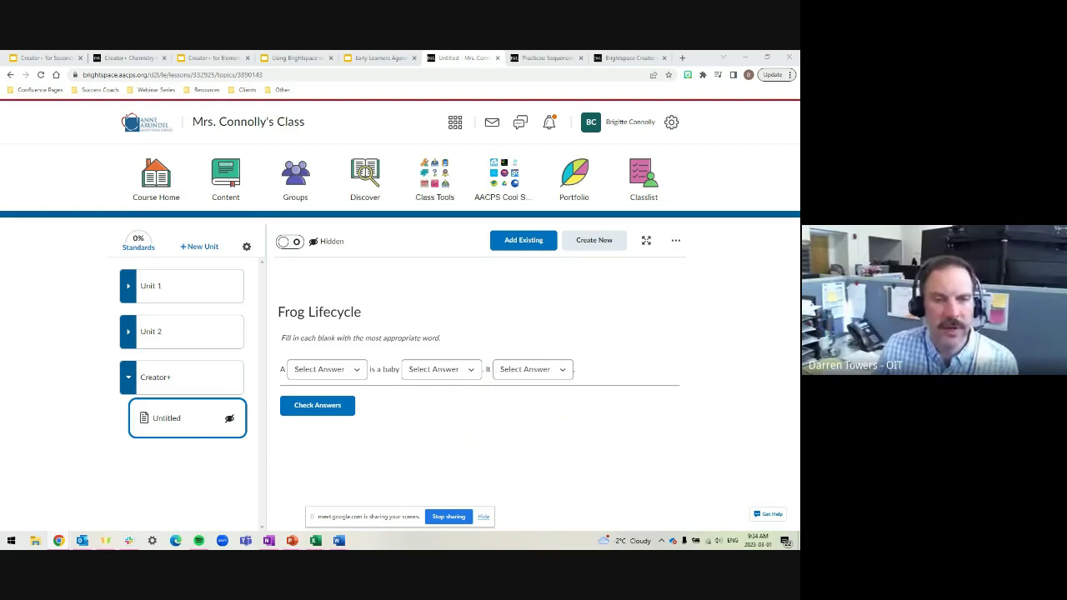
# Step: Create a new HTML page in the Creator+ unit and apply the 01_intro.html template
pyautogui.click(595, 240)
pyautogui.click(280, 333)
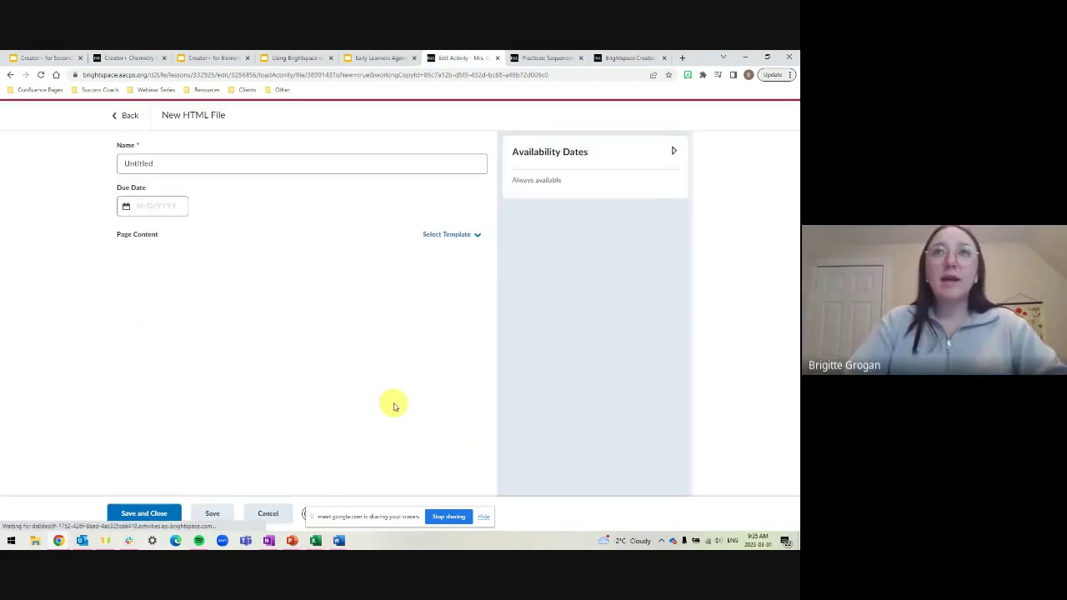
pyautogui.click(451, 235)
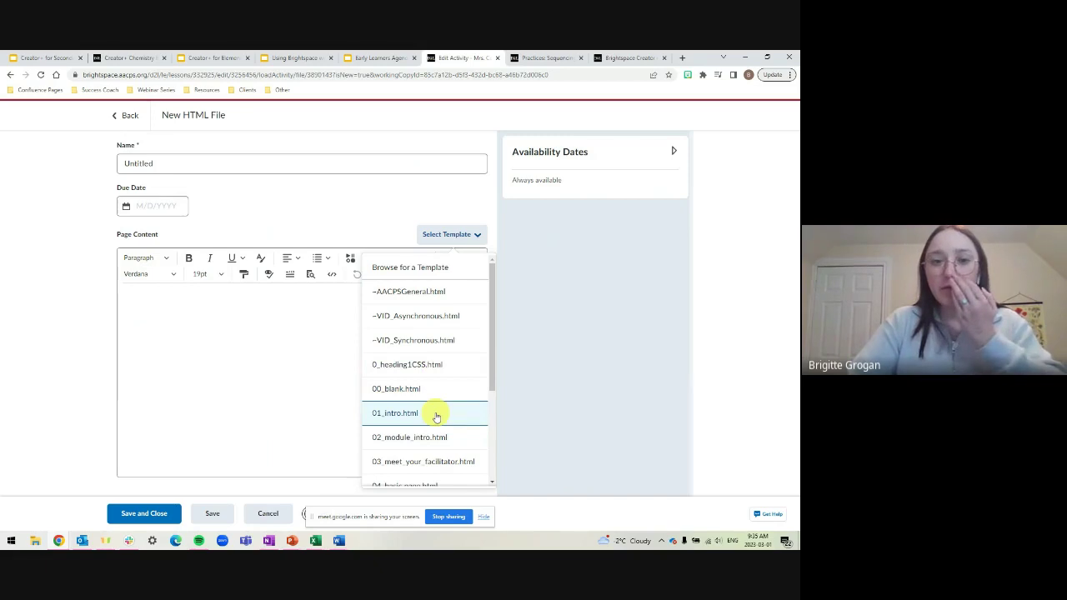
pyautogui.scroll(-2, 431, 369)
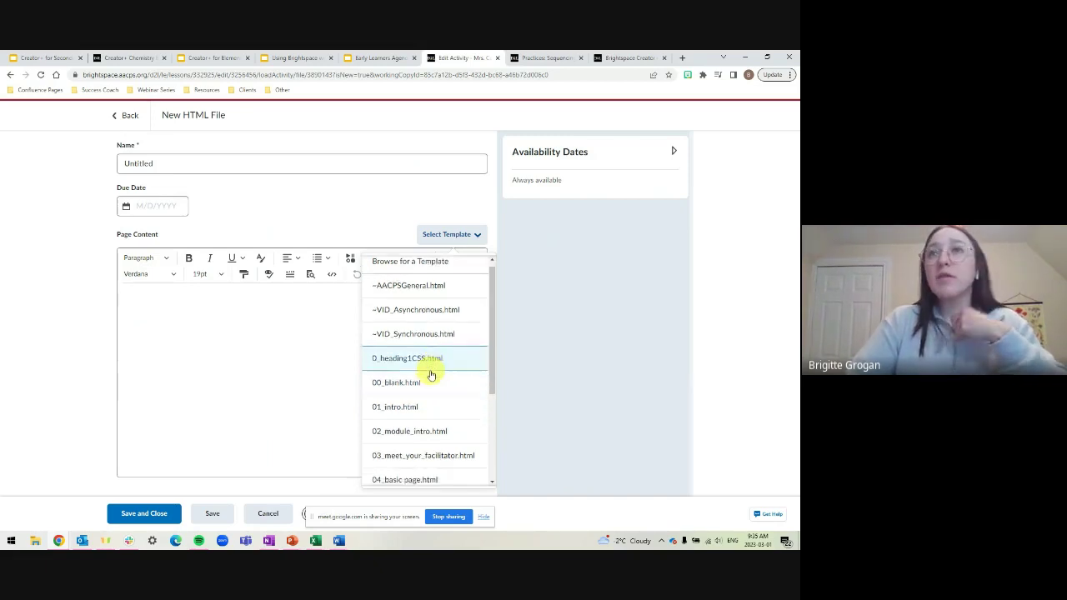
pyautogui.scroll(-2, 431, 443)
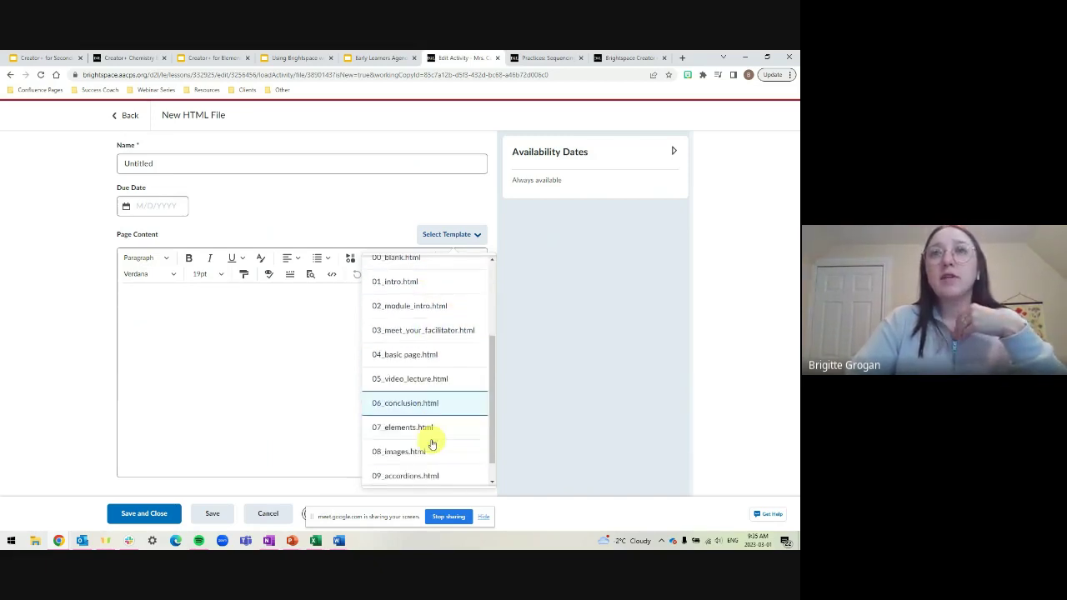
pyautogui.scroll(2, 436, 445)
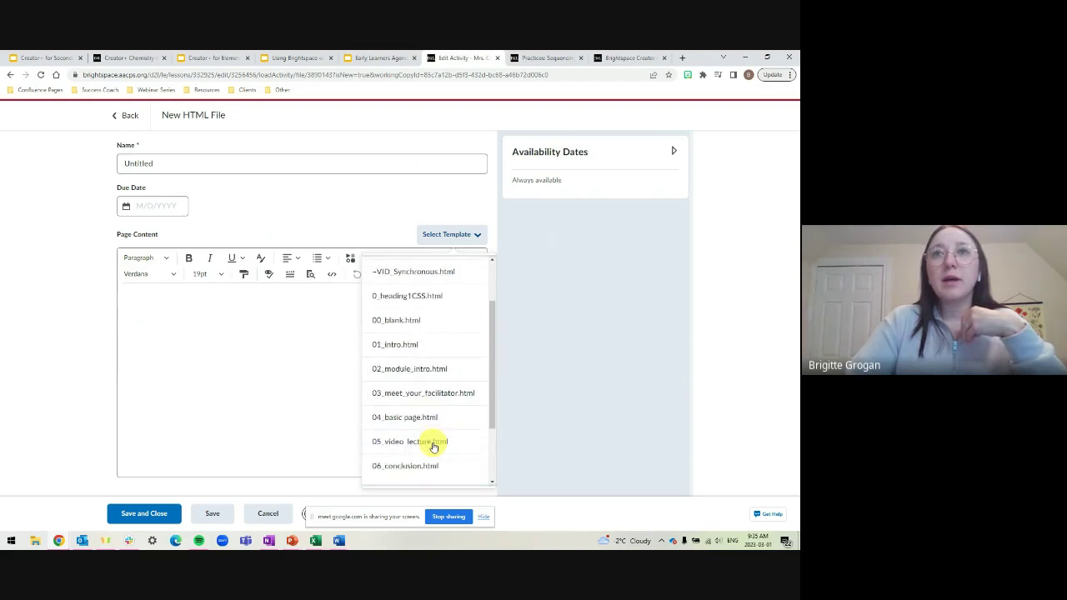
pyautogui.click(437, 351)
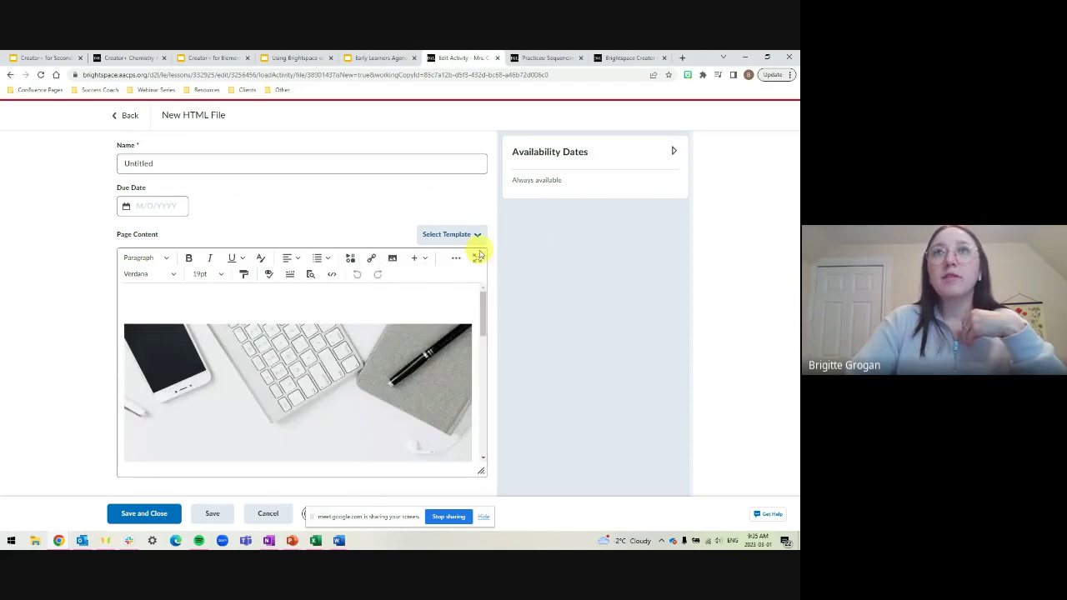
# Step: Delete the large banner image from the intro page in the full-screen editor, highlight the placeholder text, and leave full screen
pyautogui.click(477, 258)
pyautogui.scroll(-3, 583, 338)
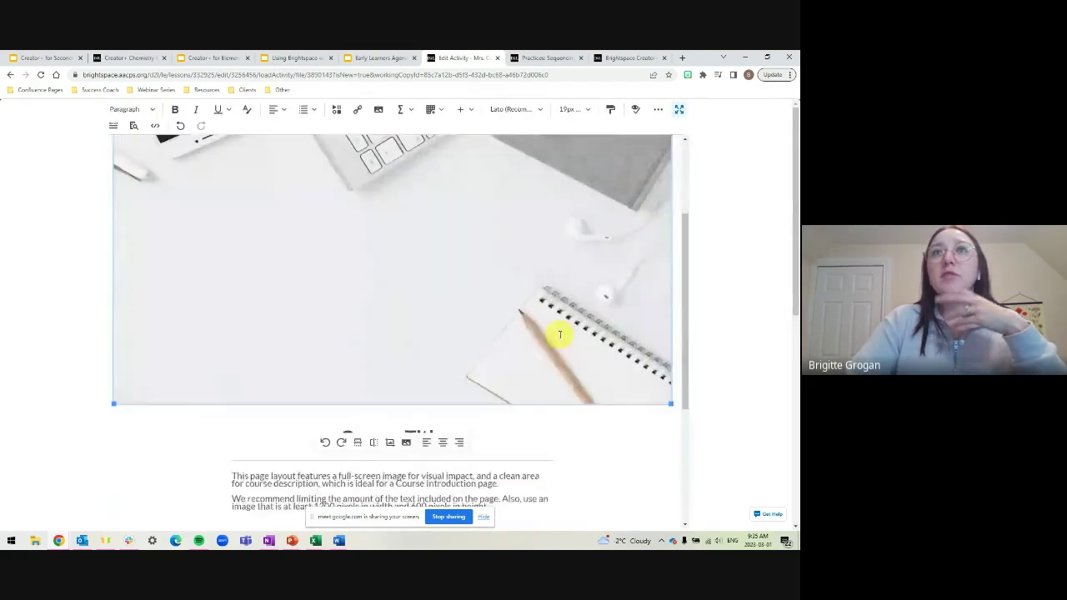
pyautogui.scroll(3, 548, 321)
pyautogui.click(455, 286)
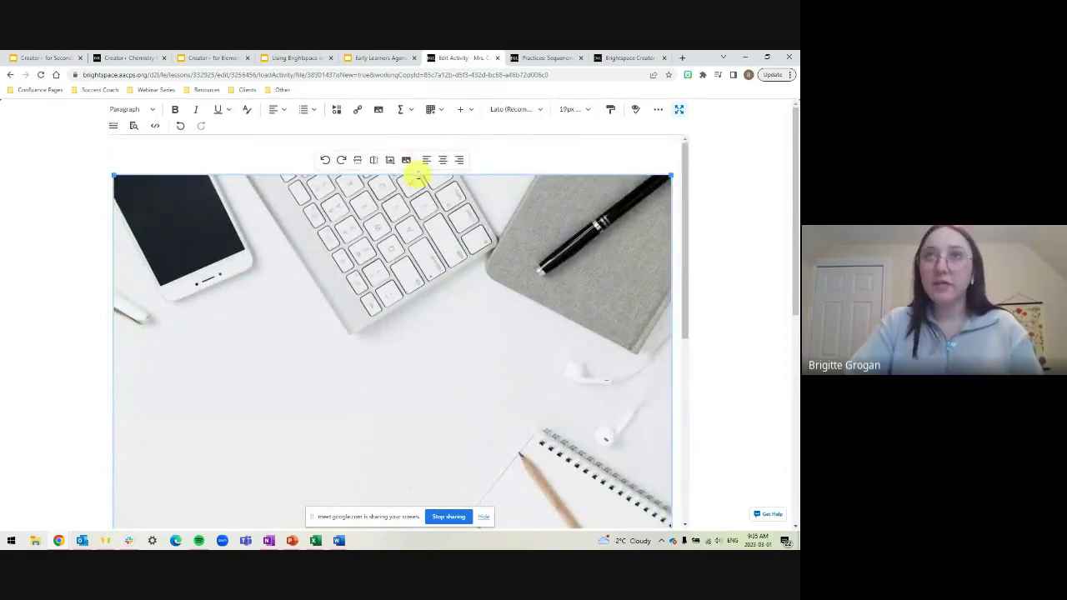
pyautogui.press('Delete')
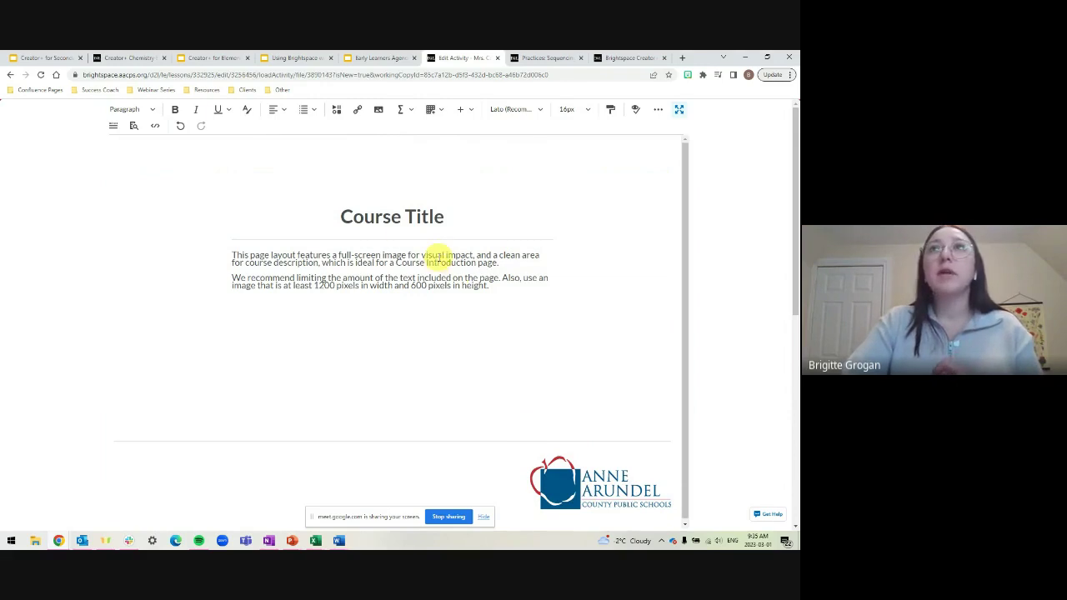
pyautogui.moveTo(508, 283); pyautogui.dragTo(276, 238)
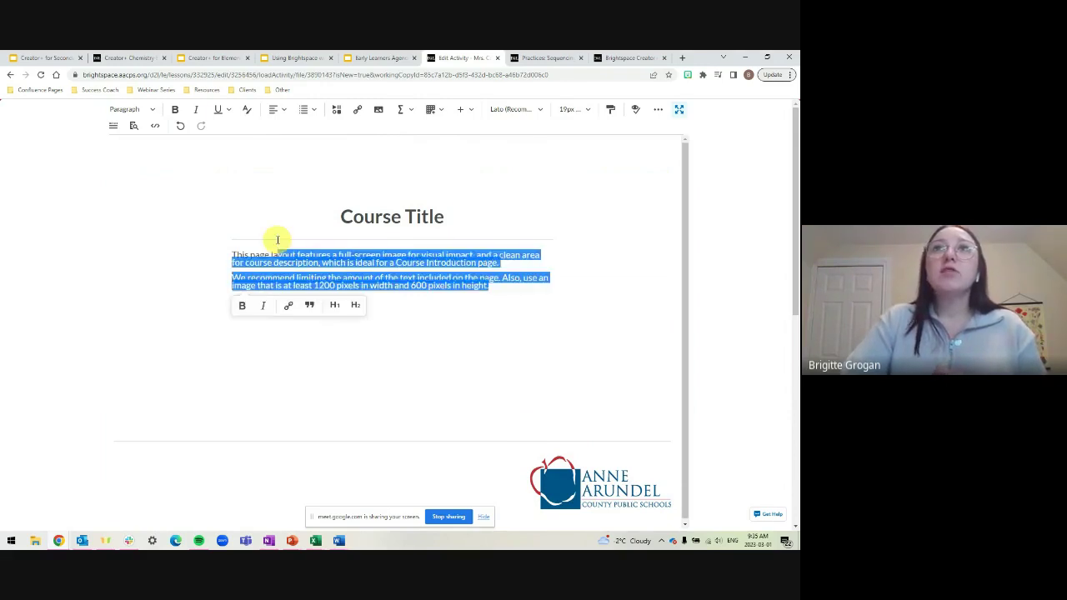
pyautogui.click(529, 205)
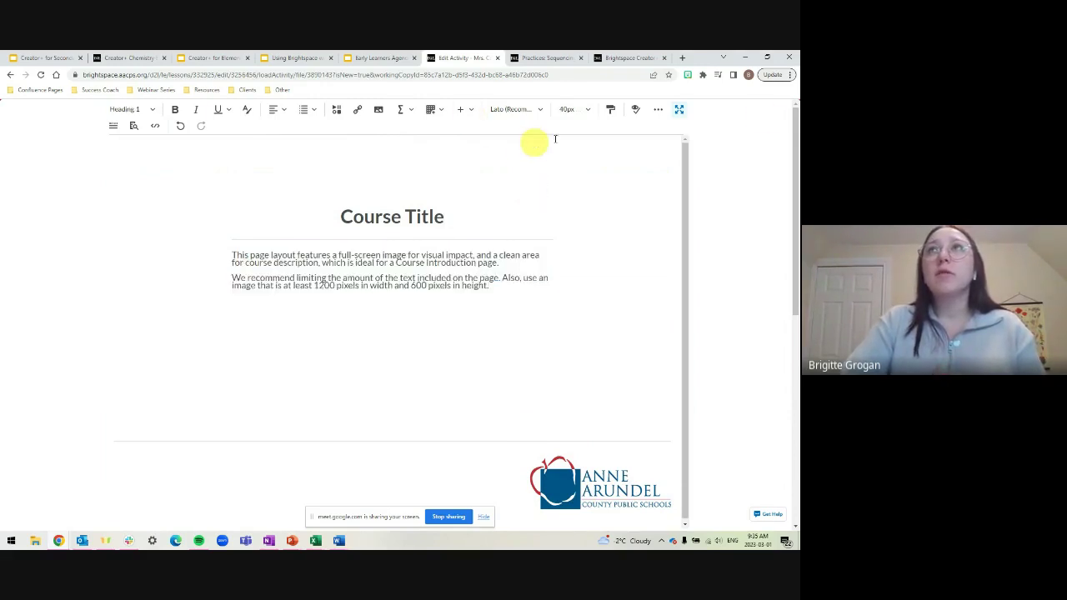
pyautogui.click(678, 109)
# Step: Replace the page content with the 02_module_intro.html template and review its banner and learning objectives in the full-screen editor
pyautogui.click(477, 233)
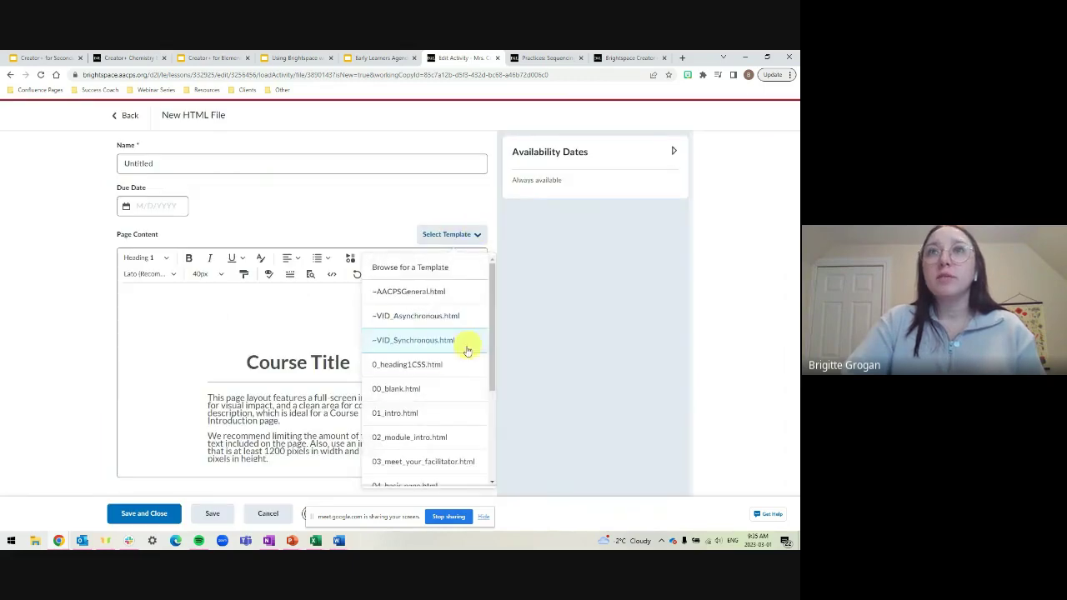
pyautogui.click(447, 432)
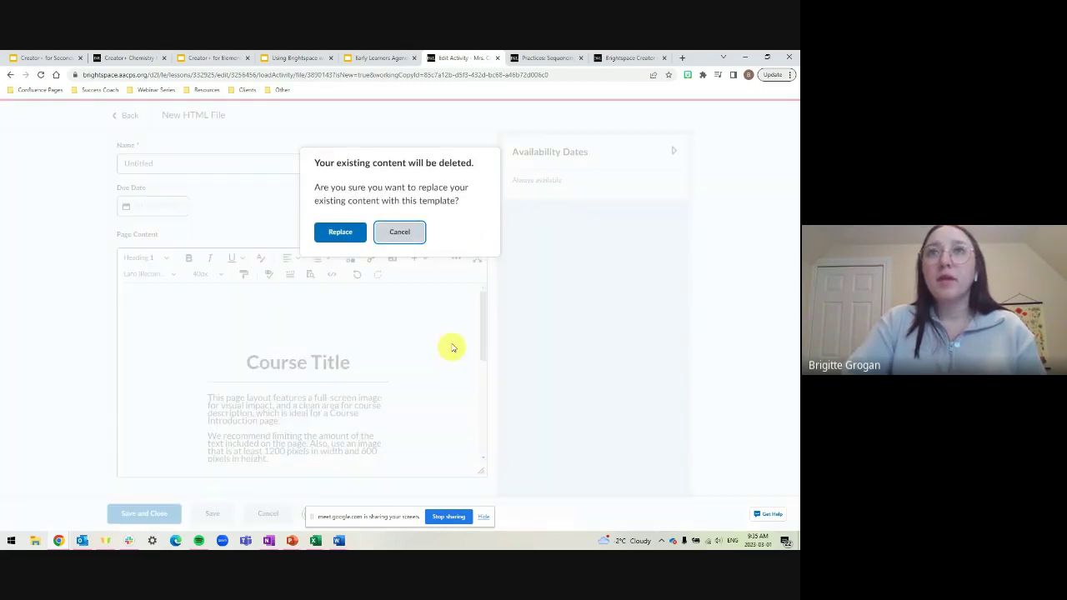
pyautogui.click(339, 231)
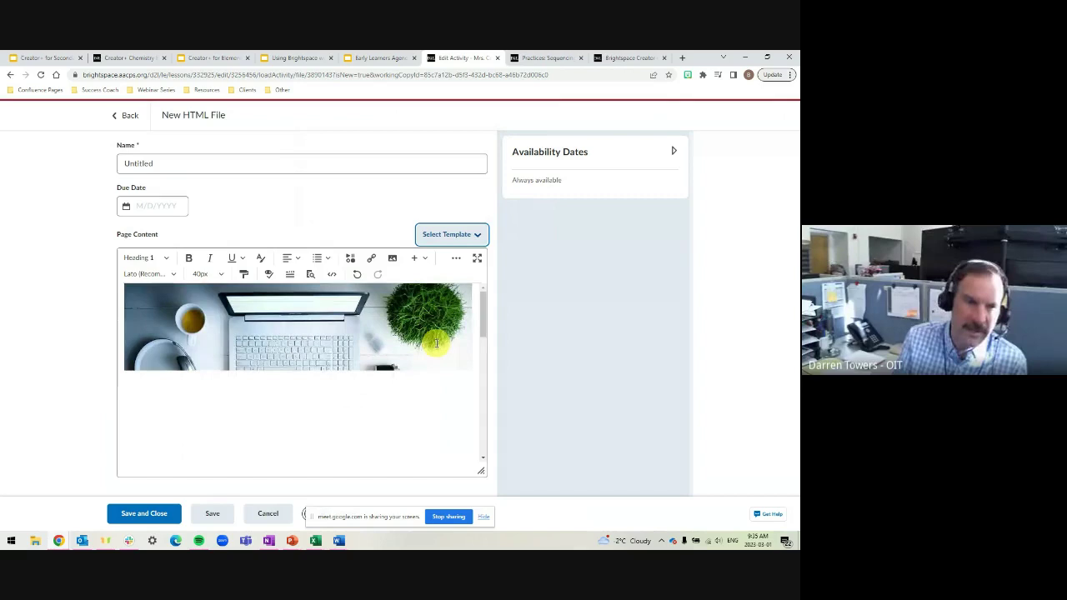
pyautogui.click(477, 259)
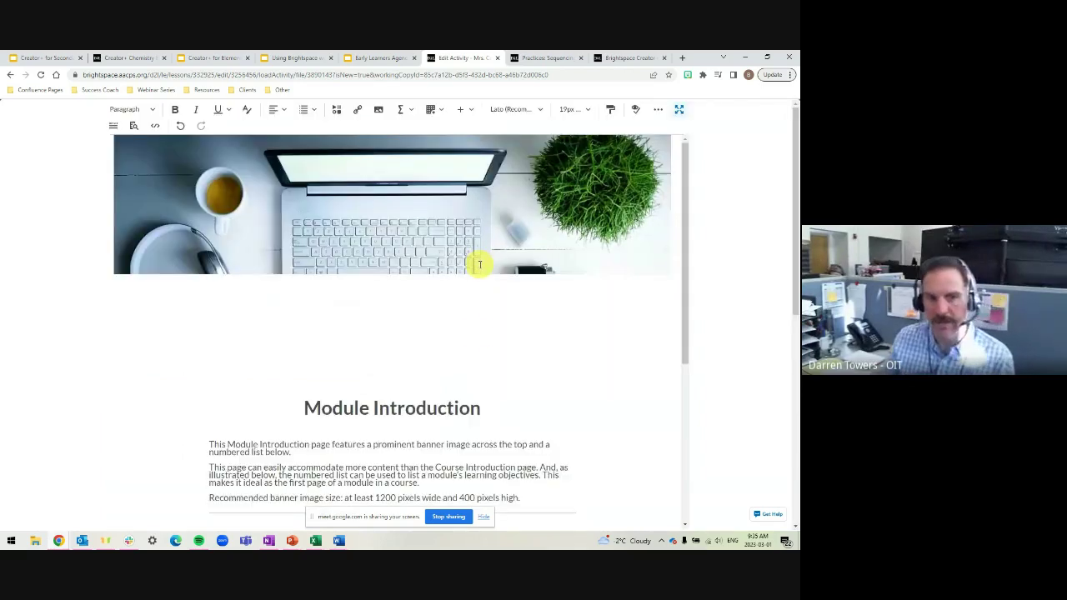
pyautogui.scroll(-5, 472, 353)
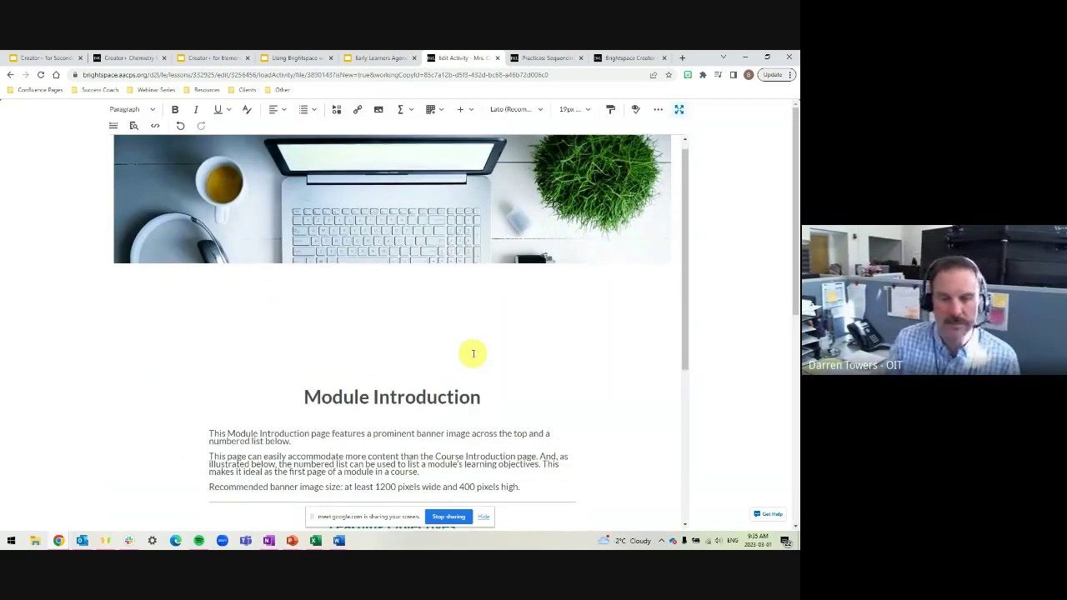
pyautogui.scroll(4, 473, 353)
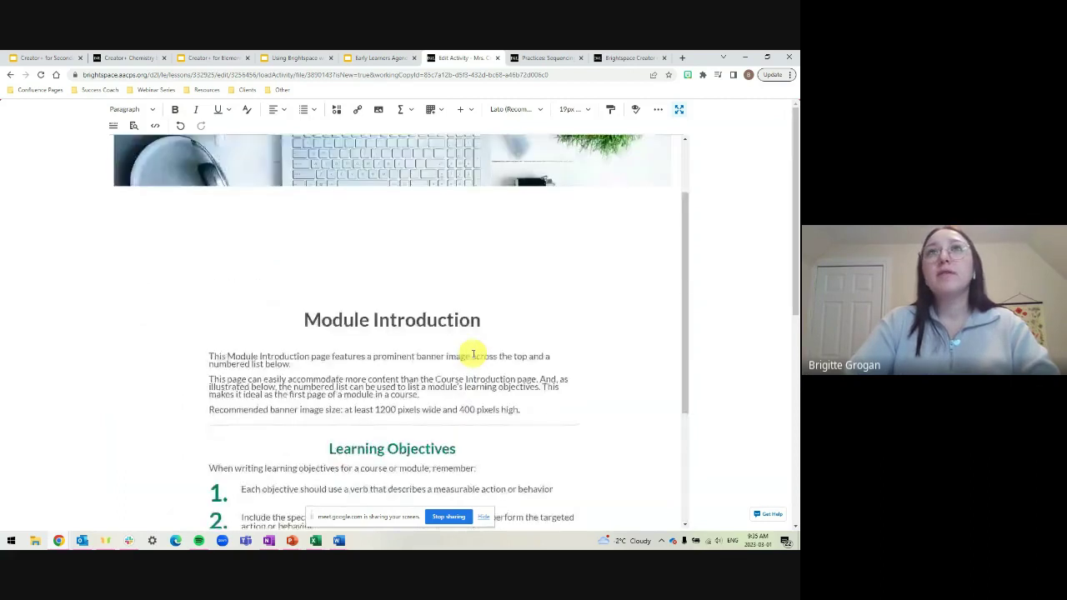
pyautogui.scroll(-2, 473, 354)
pyautogui.scroll(-2, 473, 353)
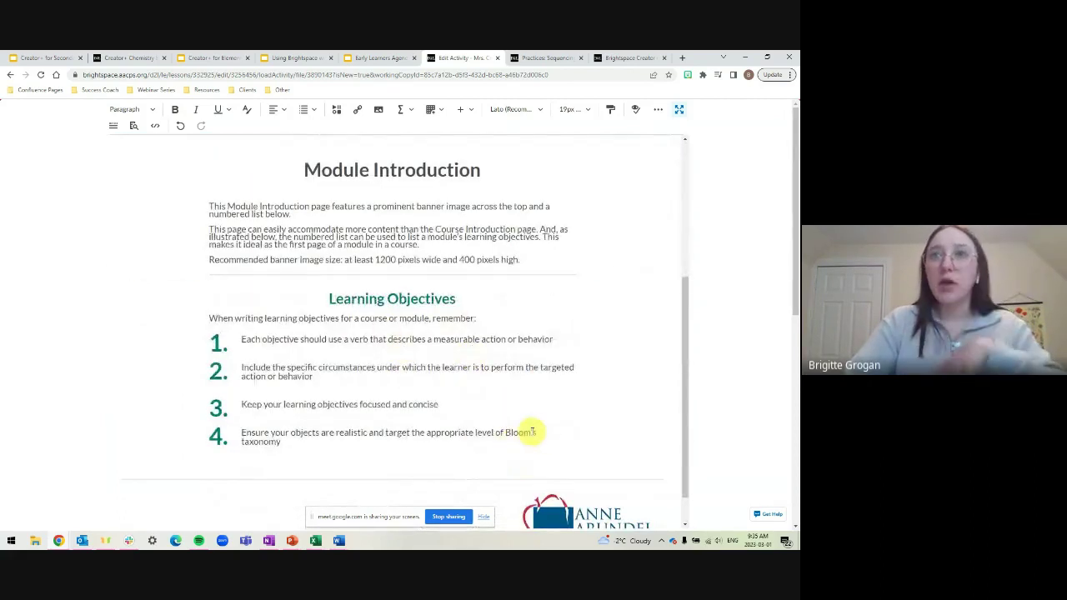
# Step: Try splitting the fourth learning objective after "Bloom's" into additional numbered items, and remove the breaks again
pyautogui.click(541, 433)
pyautogui.press('Return')
pyautogui.press('Return')
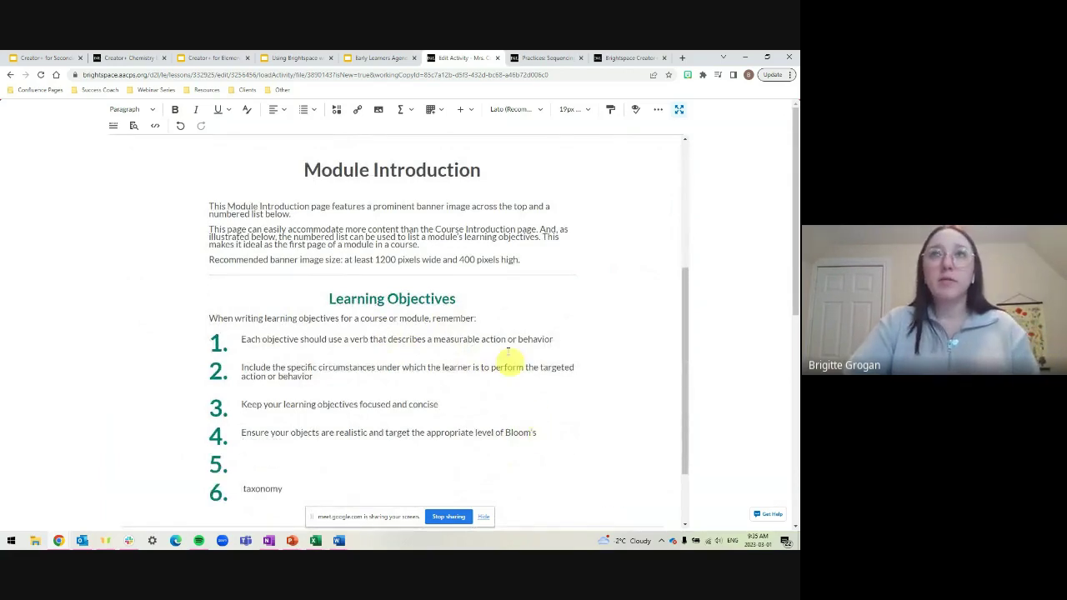
pyautogui.press('BackSpace')
pyautogui.press('BackSpace')
# Step: Add a blank line below the fourth learning objective and try to insert an element there
pyautogui.click(445, 445)
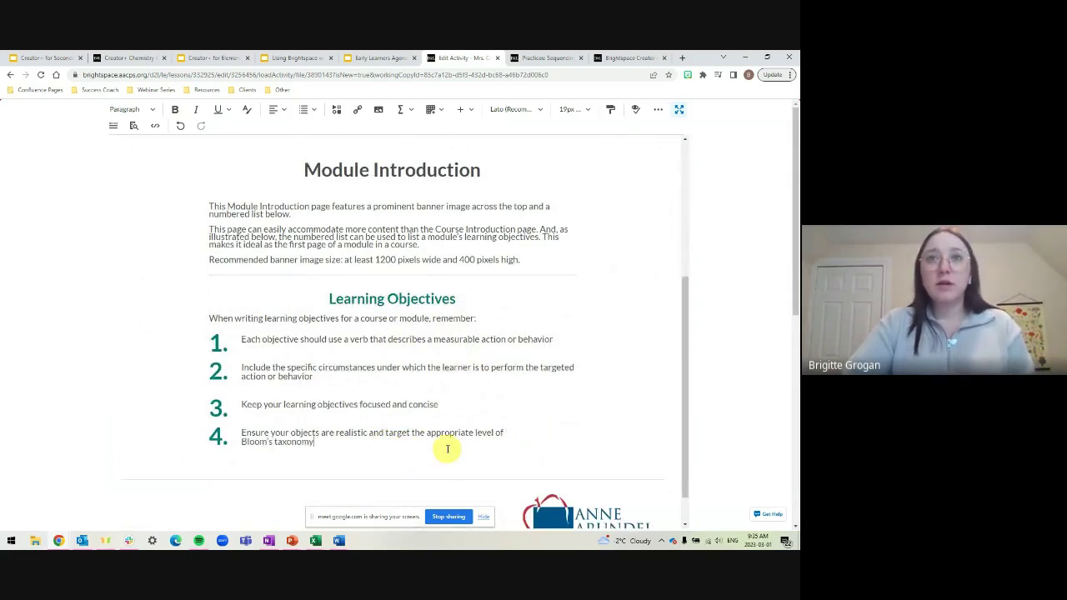
pyautogui.press('Return')
pyautogui.press('Return')
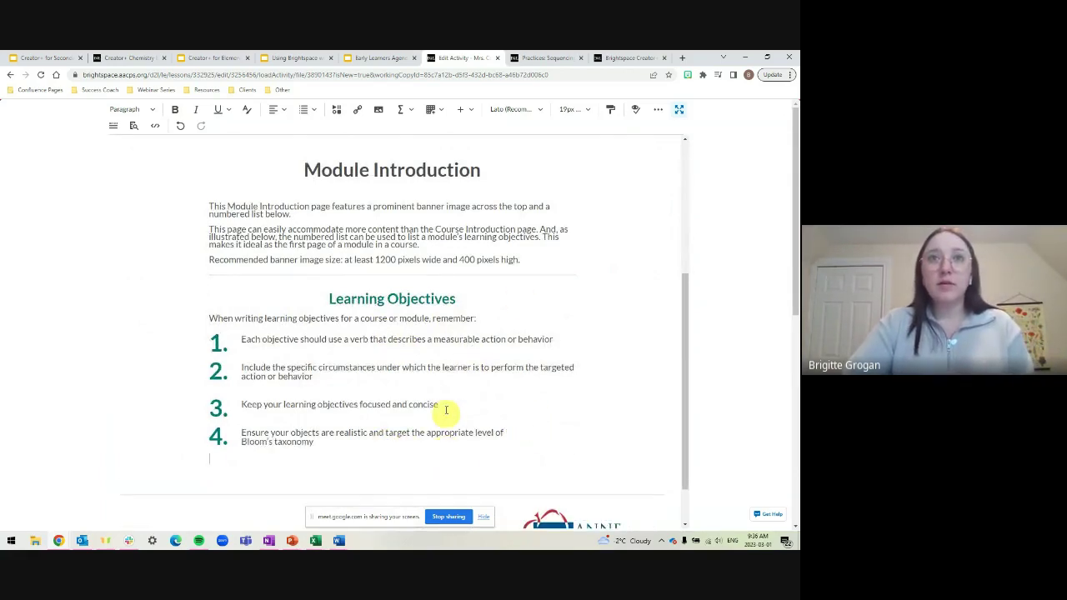
pyautogui.click(461, 109)
pyautogui.click(475, 233)
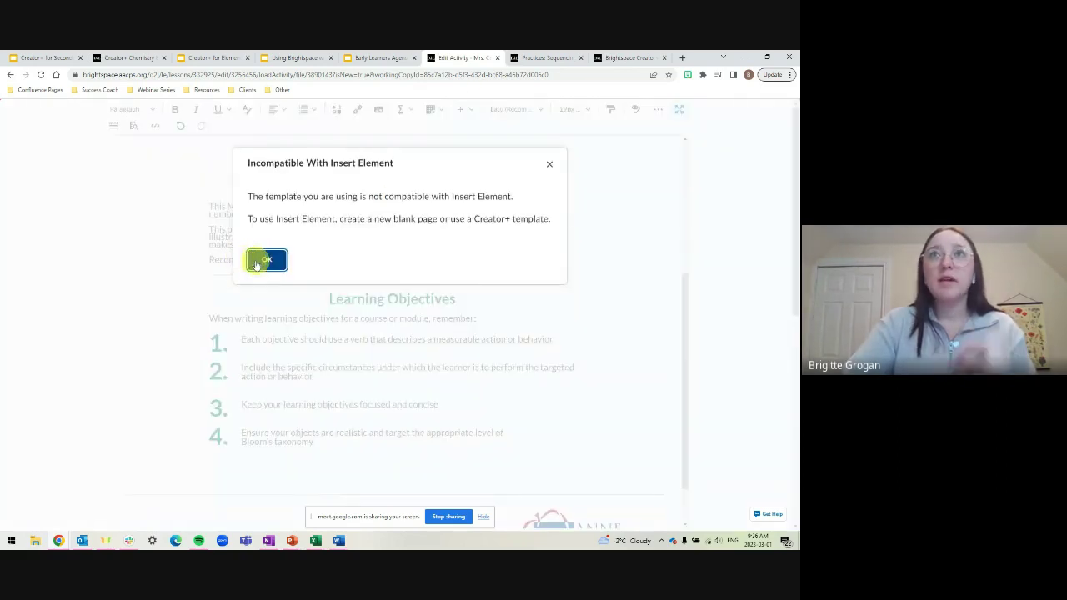
pyautogui.click(263, 265)
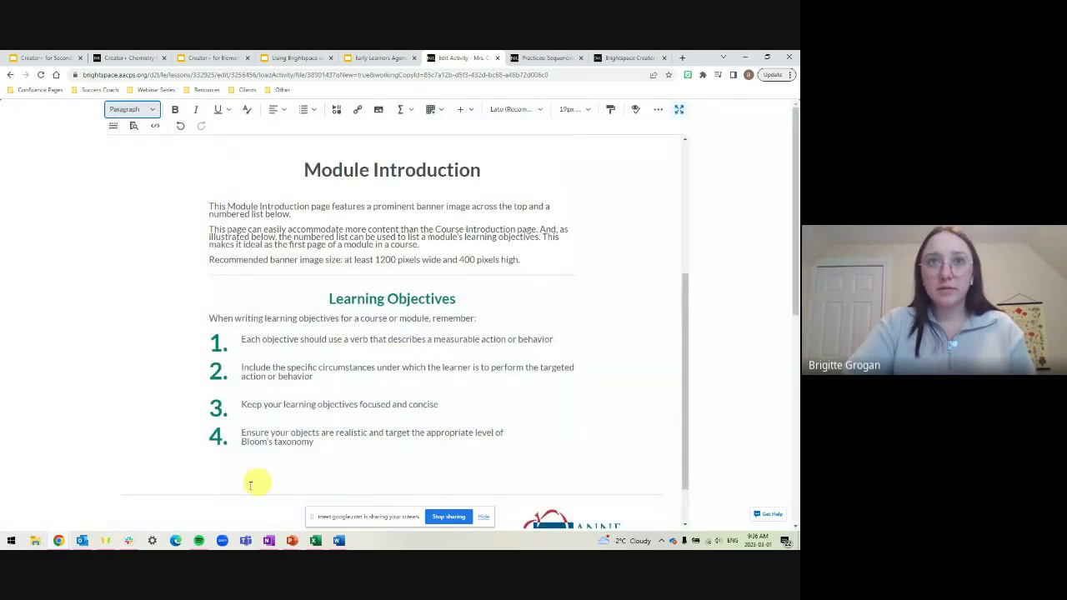
# Step: Place the cursor below the learning objectives list, view the practice types available for insertion, and close them without inserting one
pyautogui.scroll(-1, 314, 409)
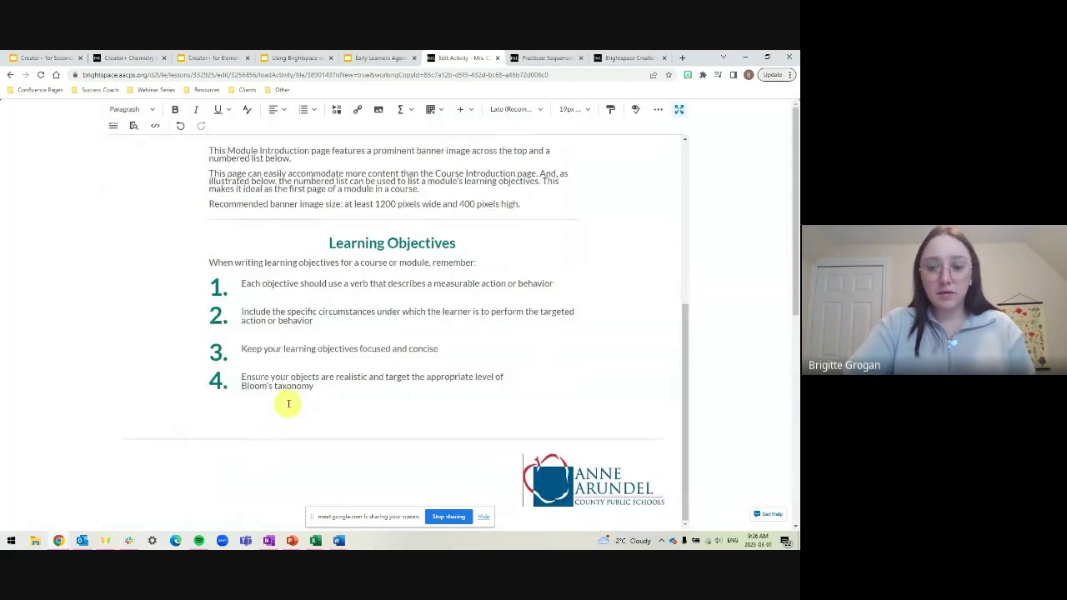
pyautogui.click(318, 397)
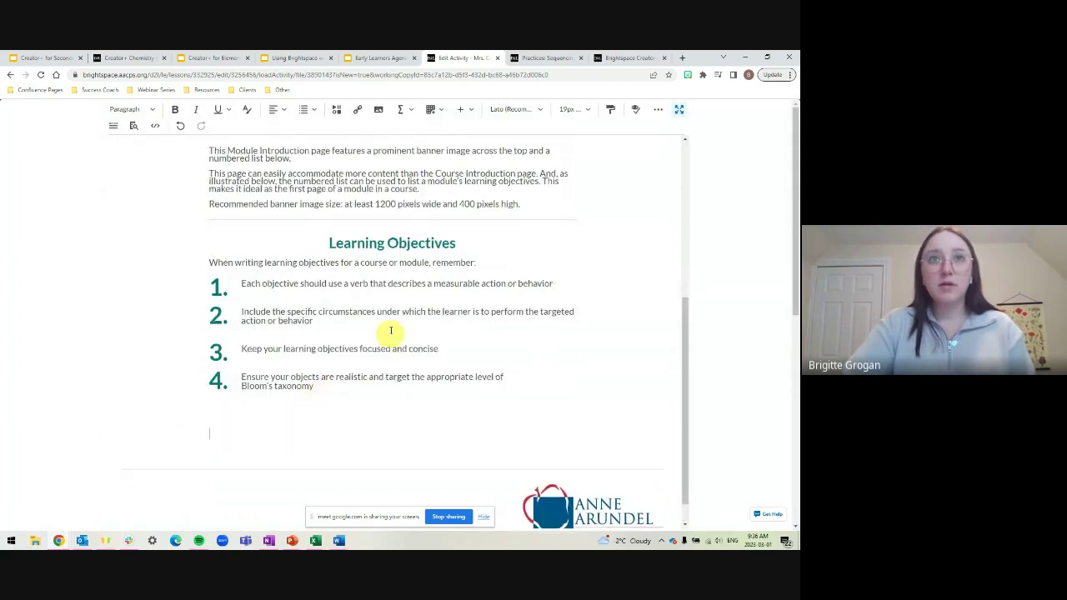
pyautogui.click(467, 109)
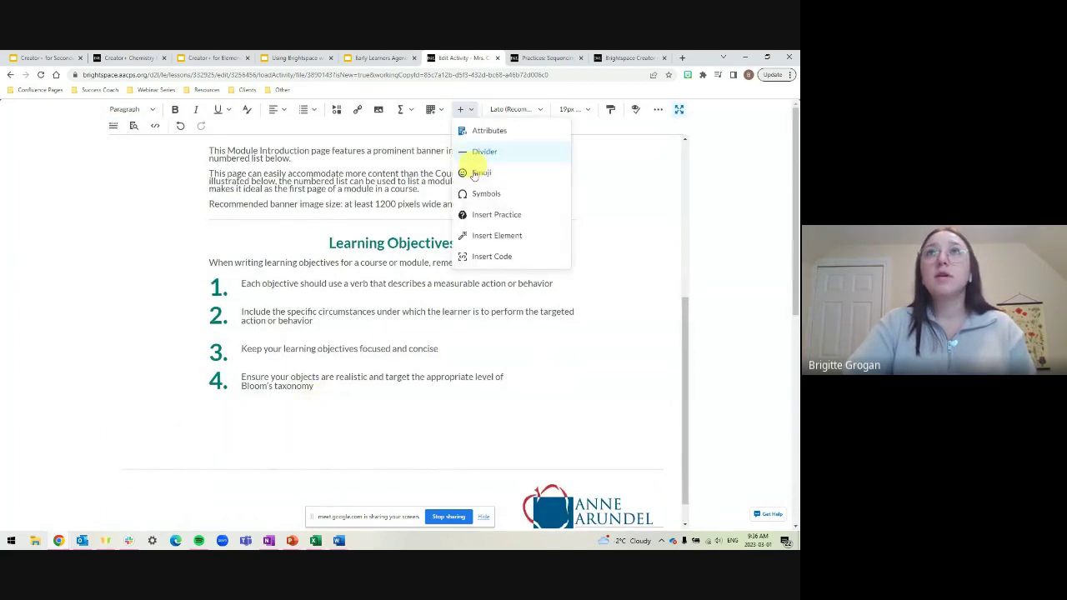
pyautogui.click(484, 212)
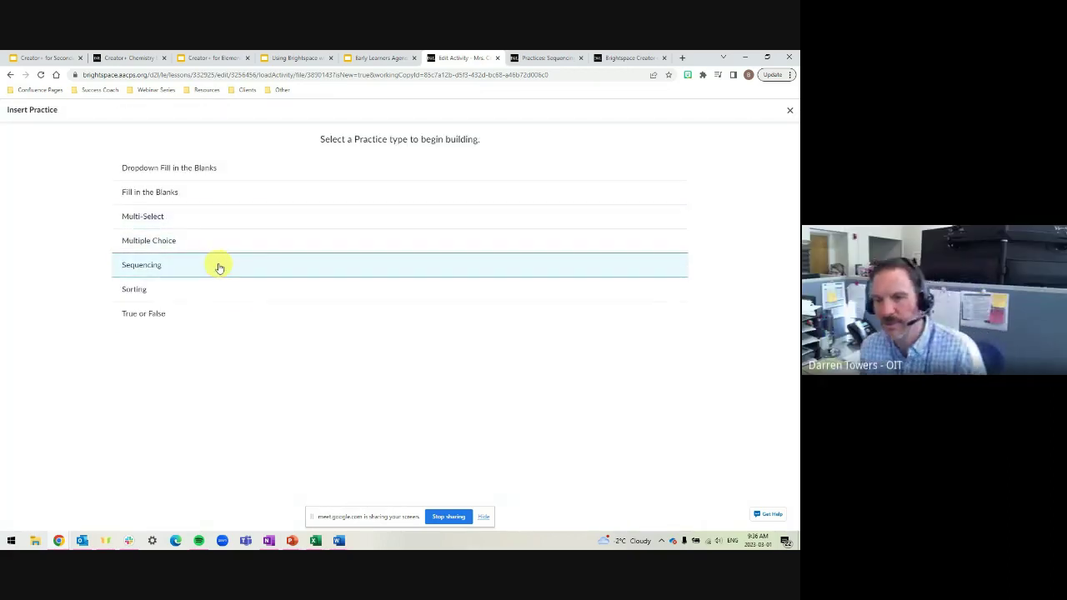
pyautogui.click(788, 113)
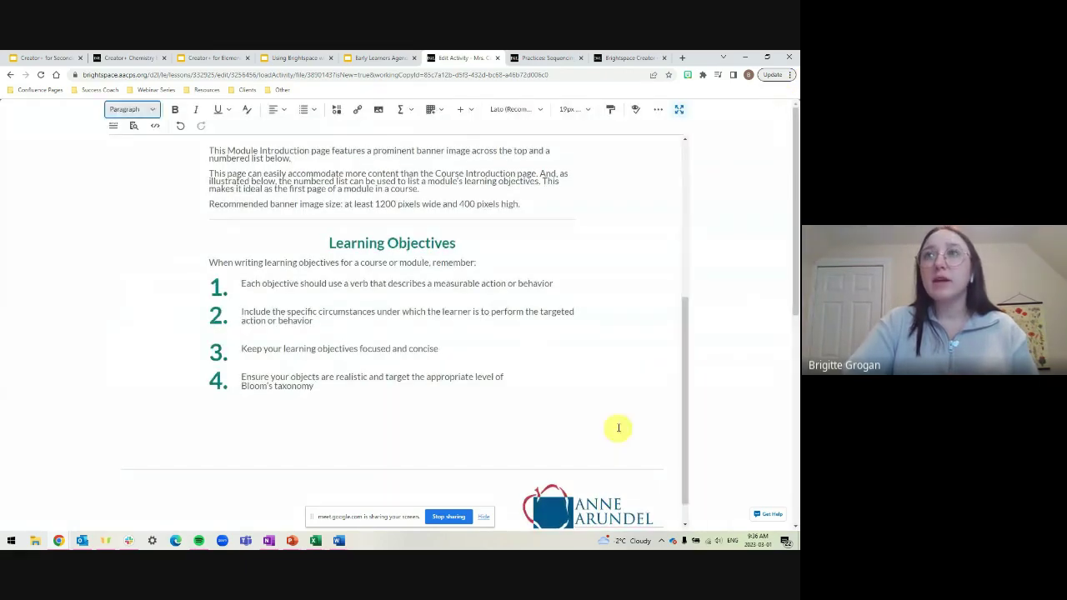
# Step: Leave the full-screen editor and cancel the new HTML document, discarding its module introduction content
pyautogui.scroll(3, 593, 253)
pyautogui.click(679, 110)
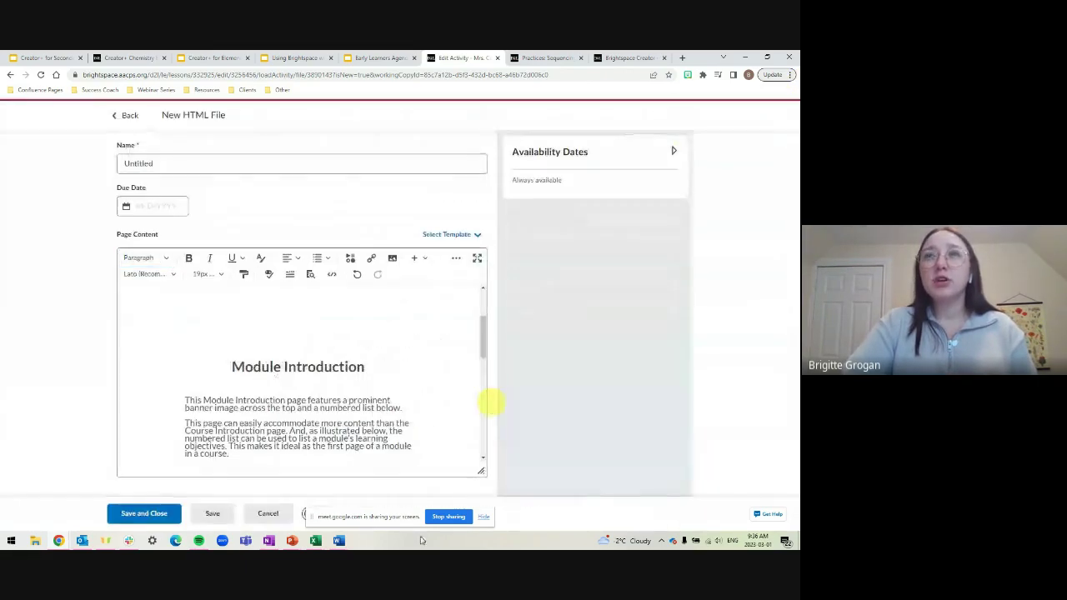
pyautogui.click(268, 514)
pyautogui.click(332, 233)
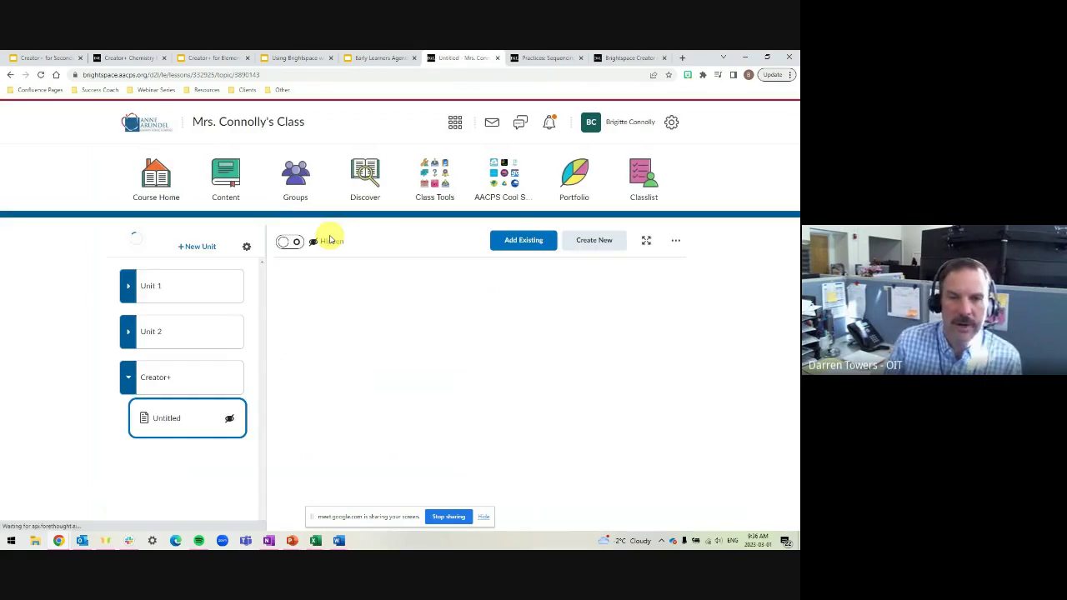
# Step: Create a new HTML document in the Creator+ unit, apply the AACPSGeneral.html template, and review its lesson sections
pyautogui.click(594, 240)
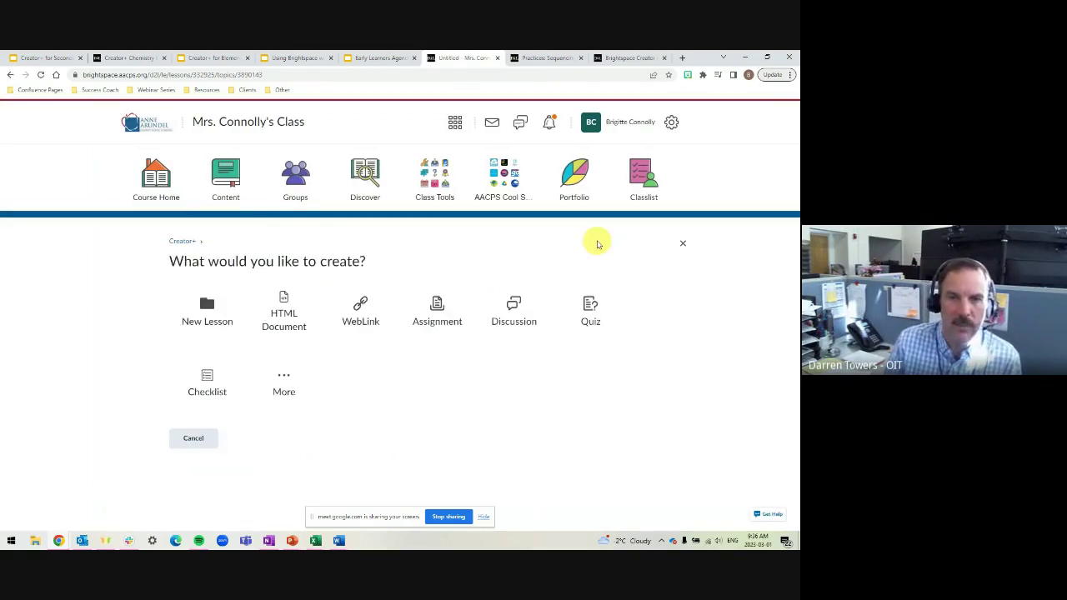
pyautogui.click(285, 330)
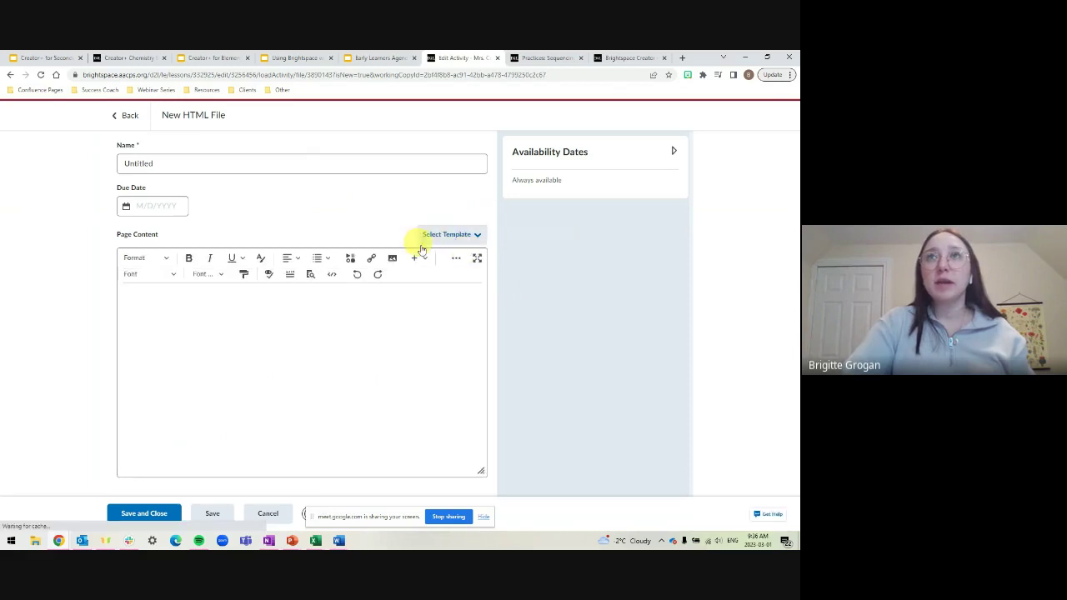
pyautogui.click(465, 237)
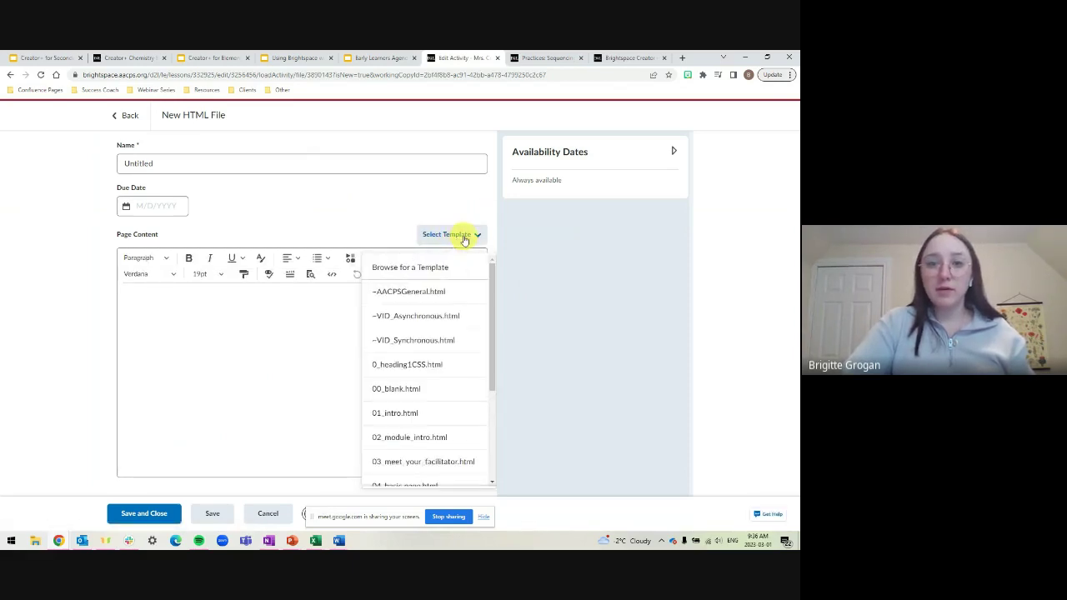
pyautogui.click(456, 292)
pyautogui.scroll(-3, 455, 342)
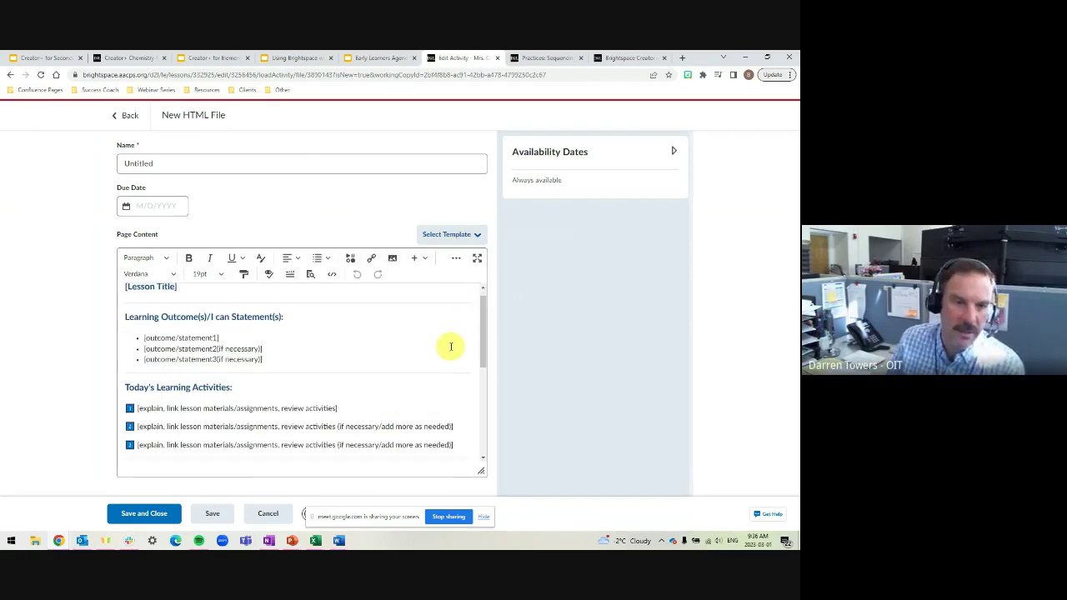
pyautogui.scroll(3, 450, 345)
pyautogui.scroll(-3, 450, 346)
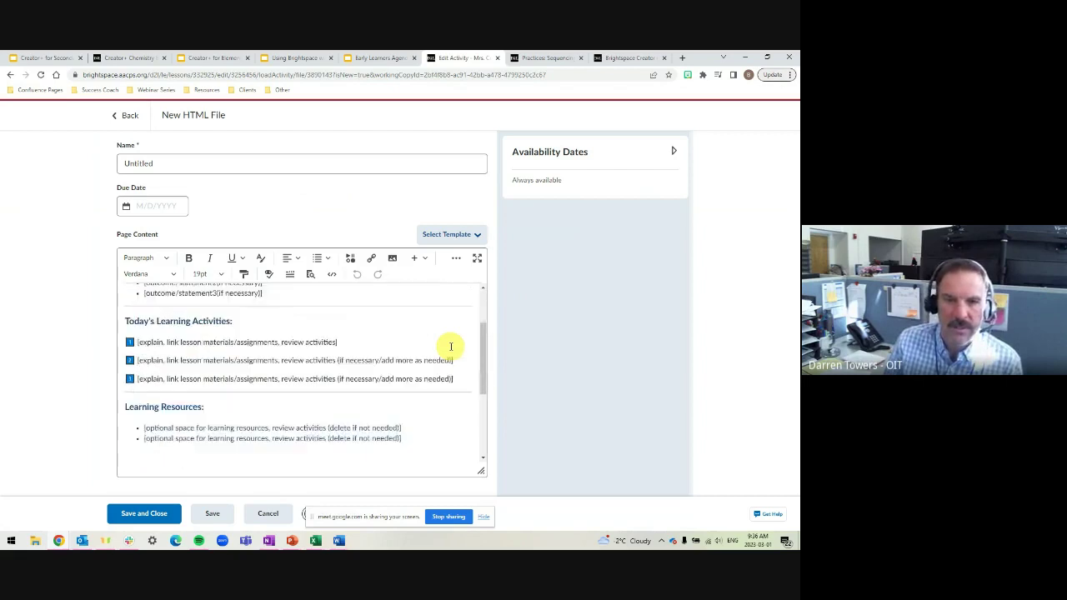
# Step: Place the cursor below the Learning Resources list, view the elements available for insertion, and close them without inserting one
pyautogui.click(454, 397)
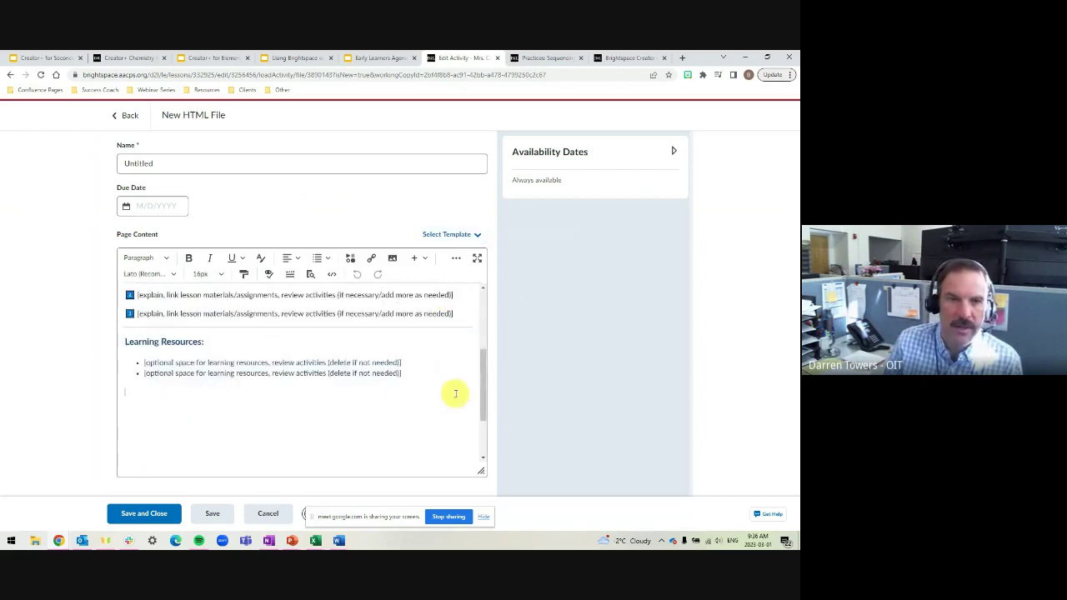
pyautogui.click(415, 259)
pyautogui.click(428, 423)
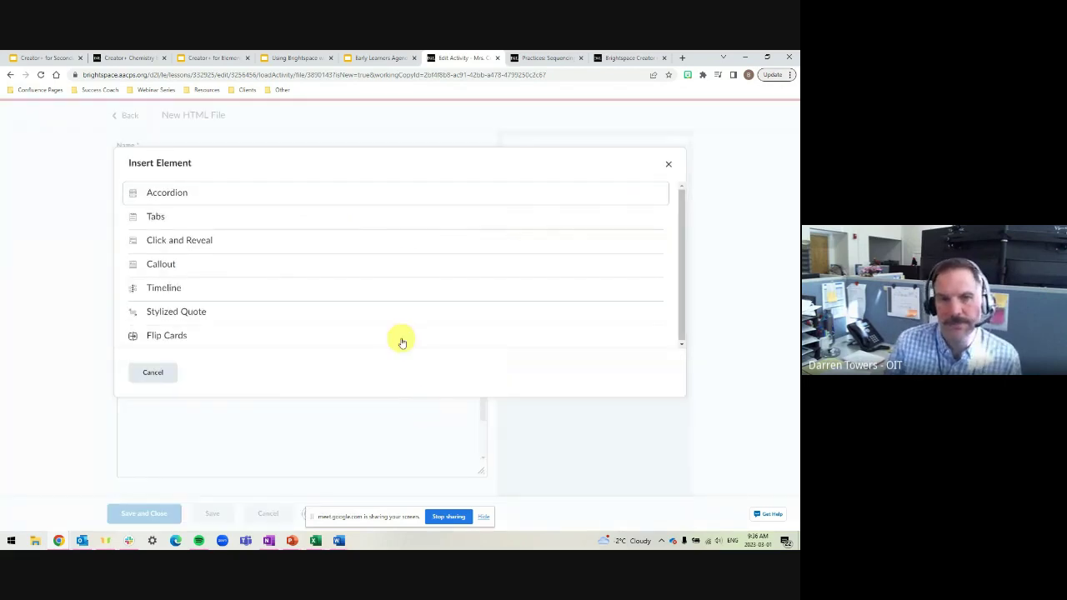
pyautogui.click(153, 373)
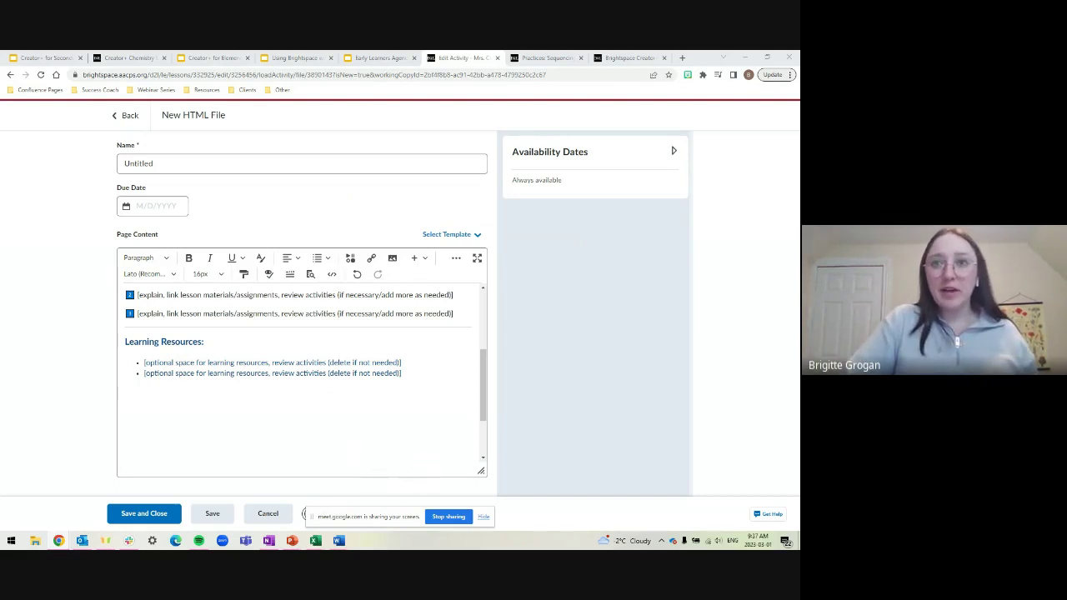
# Step: Stop sharing the screen with the Google Meet call
pyautogui.click(449, 517)
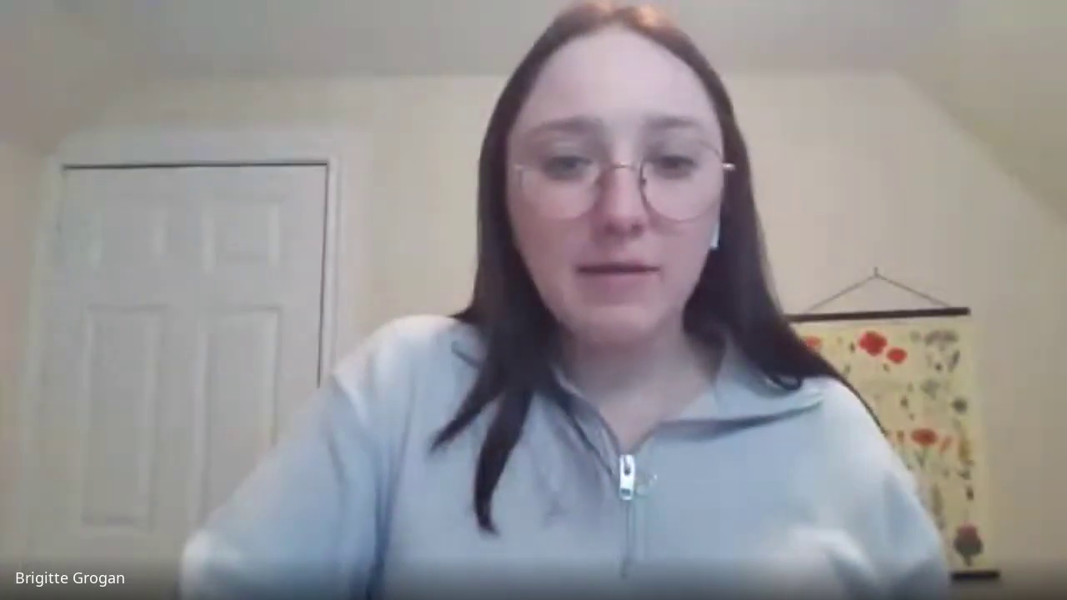